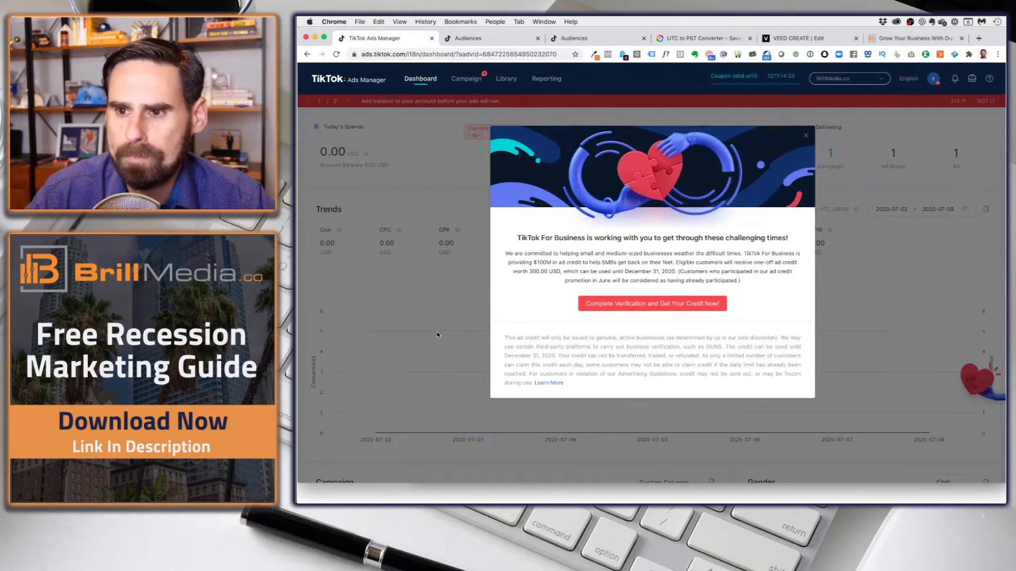
# Dismiss the ad credit promotion and the account balance notice, and start creating a new campaign
pyautogui.click(806, 136)
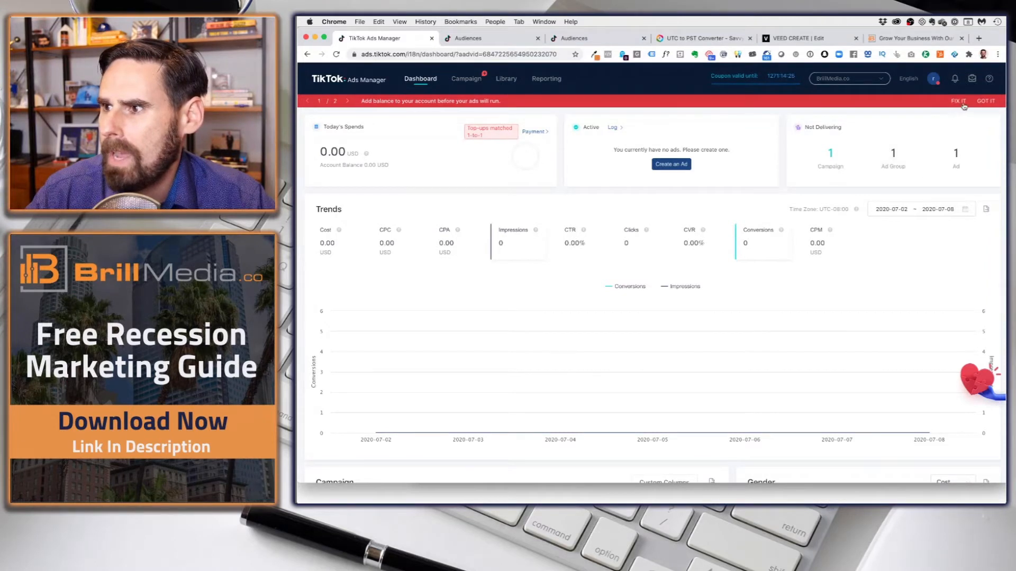
pyautogui.click(984, 101)
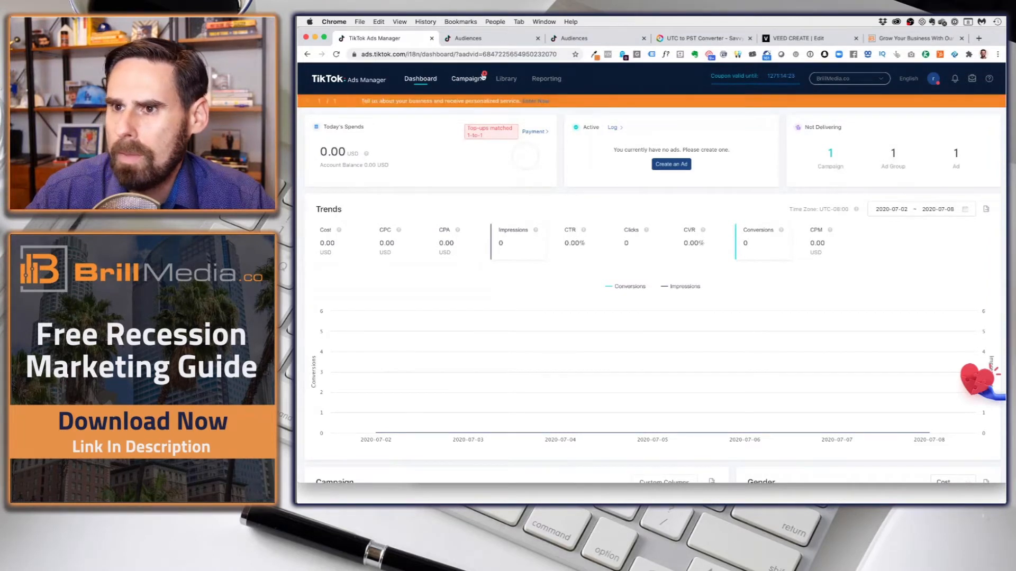
pyautogui.click(480, 79)
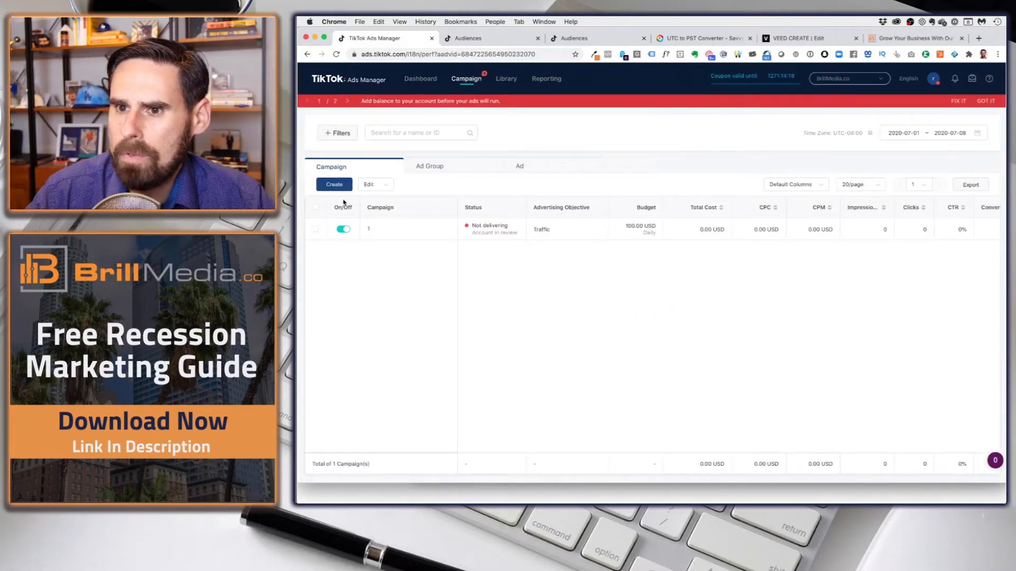
pyautogui.click(334, 188)
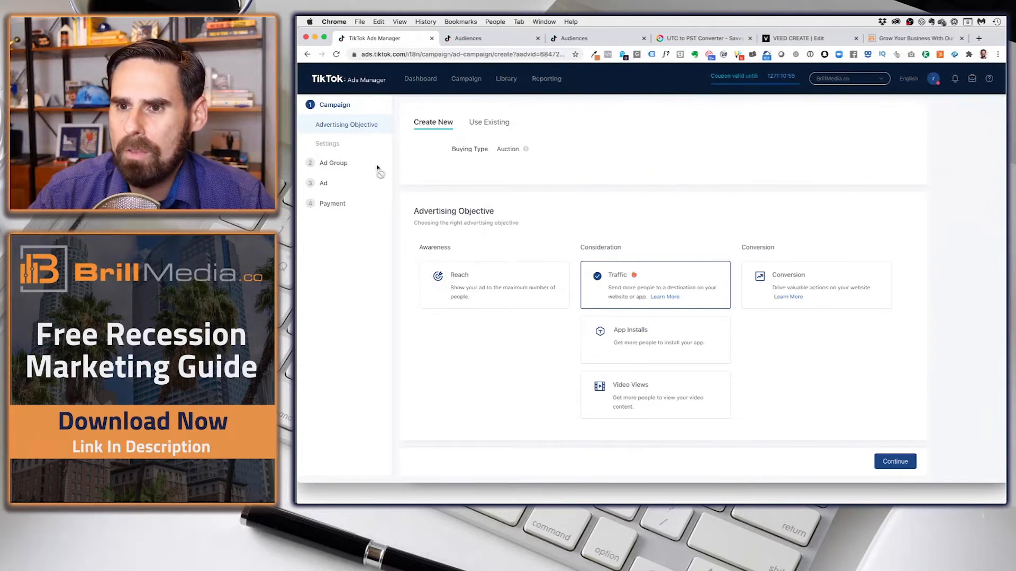
# Name the Traffic campaign 1a and replace its unlimited budget with a daily budget of 100 USD
pyautogui.click(352, 144)
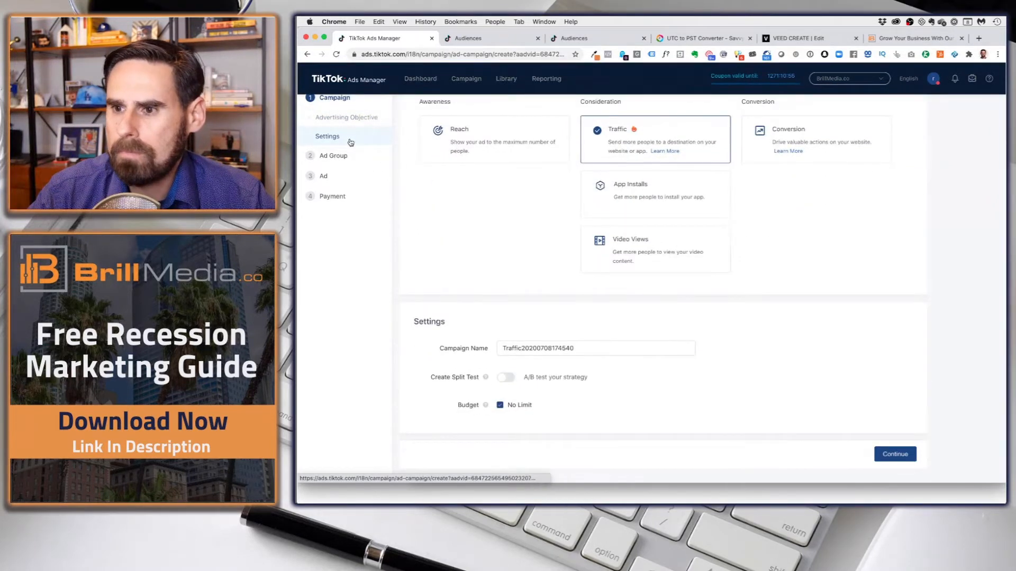
pyautogui.tripleClick(539, 348)
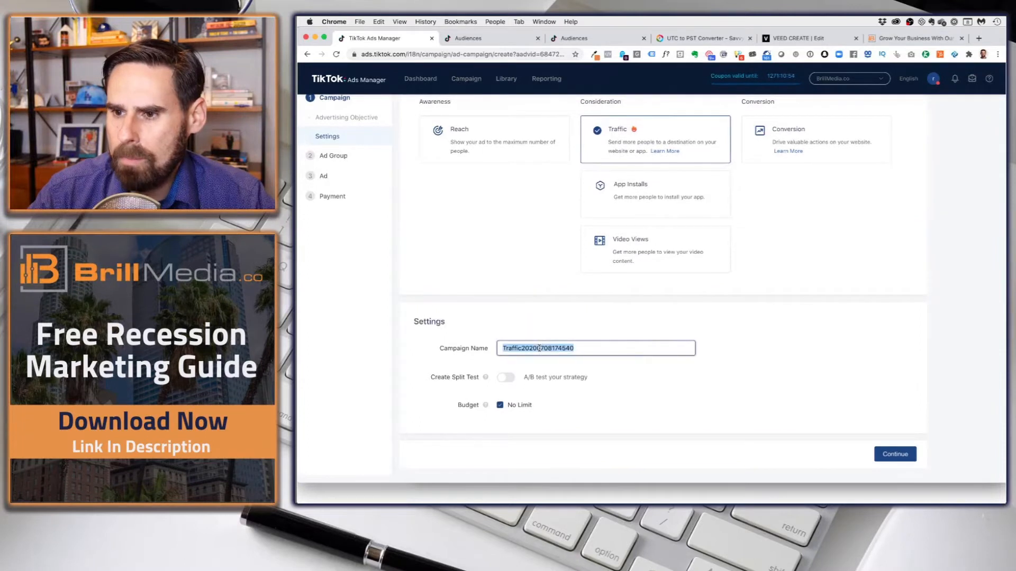
pyautogui.write('1a')
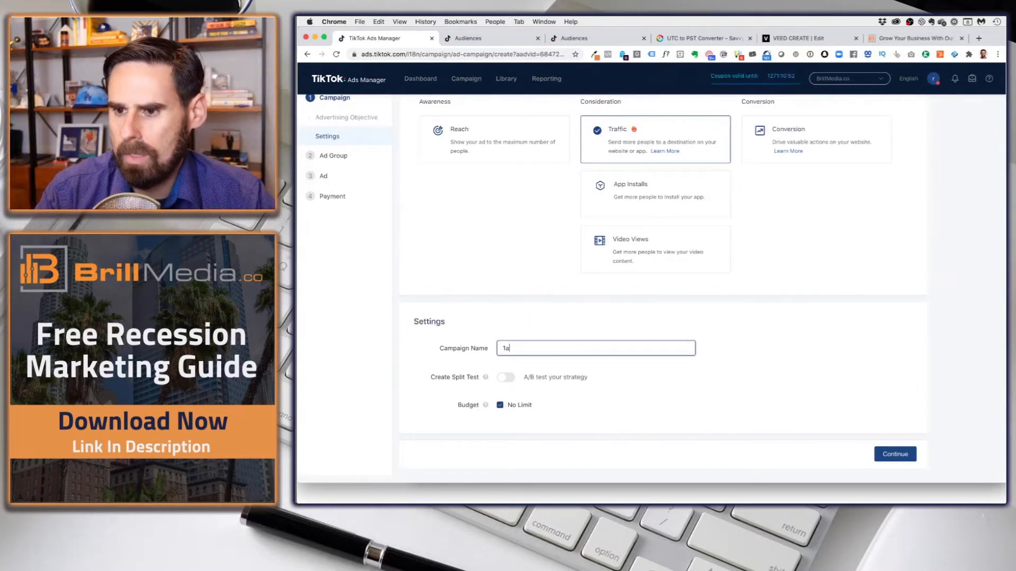
pyautogui.click(499, 405)
pyautogui.click(582, 424)
pyautogui.write('100')
pyautogui.click(682, 416)
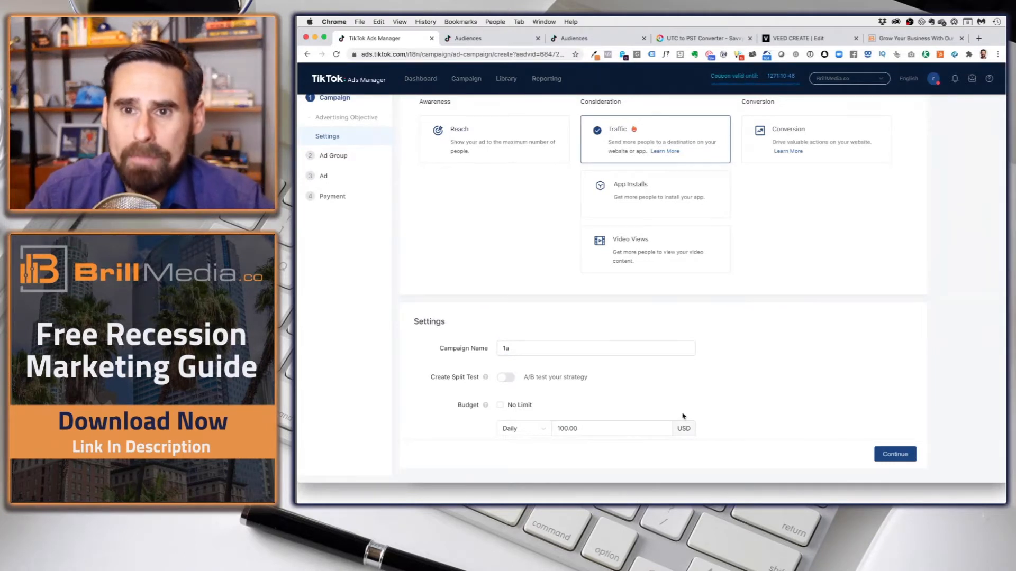
# Switch the campaign budget type to Lifetime and back to Daily
pyautogui.click(537, 436)
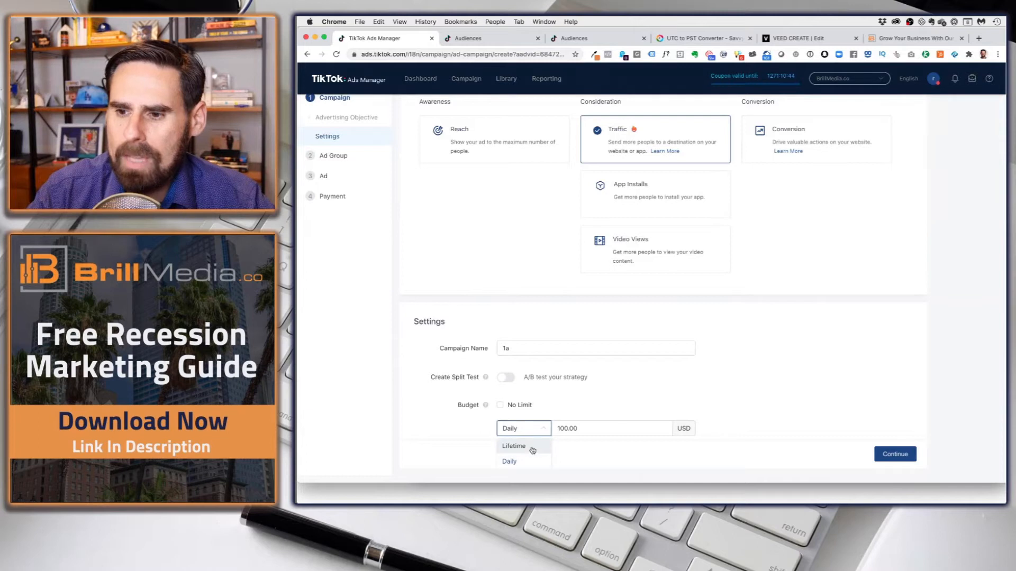
pyautogui.click(532, 445)
pyautogui.click(540, 435)
pyautogui.click(538, 456)
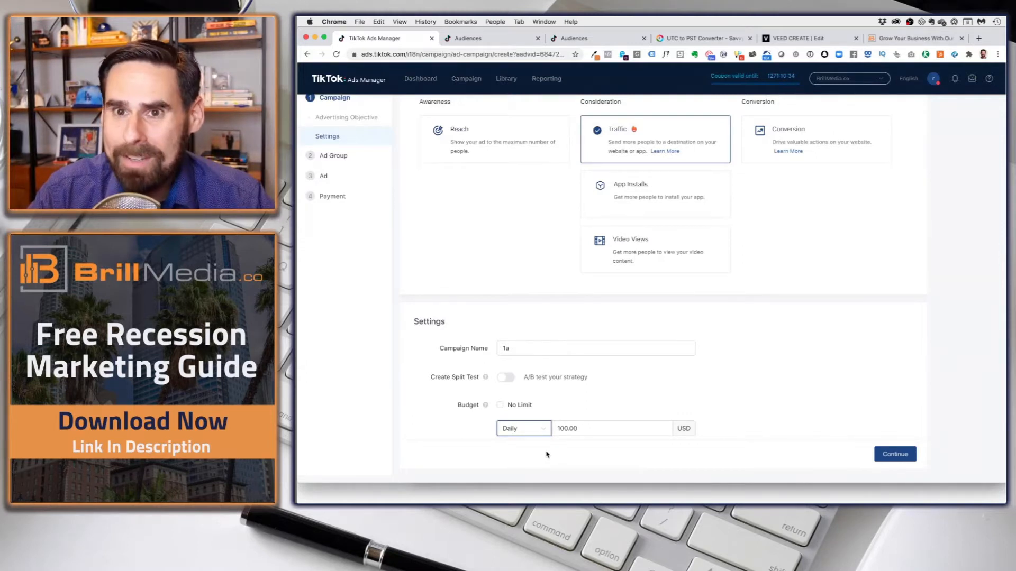
# Set the campaign budget to 1000 USD and change its type to Lifetime
pyautogui.doubleClick(568, 429)
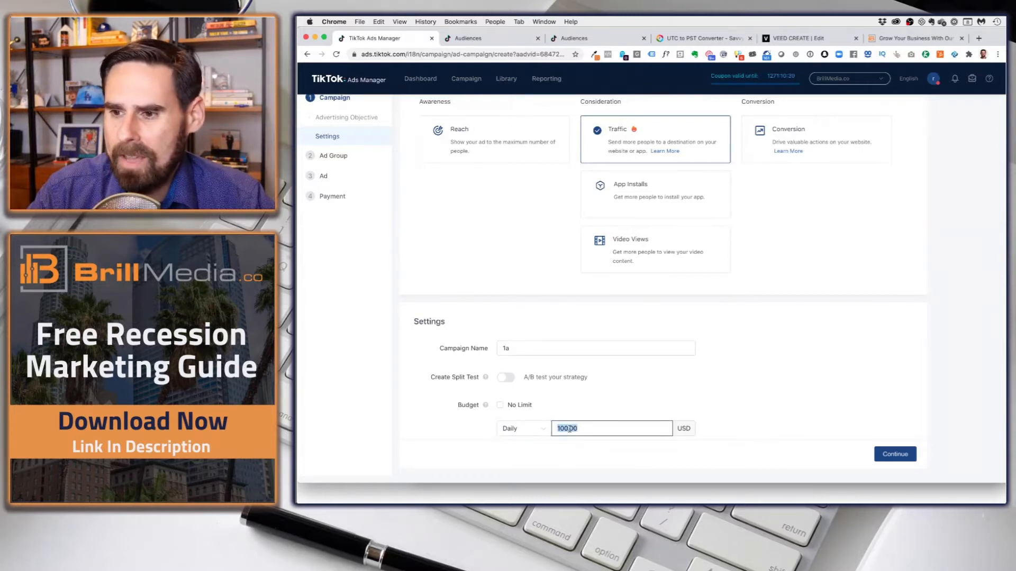
pyautogui.write('100')
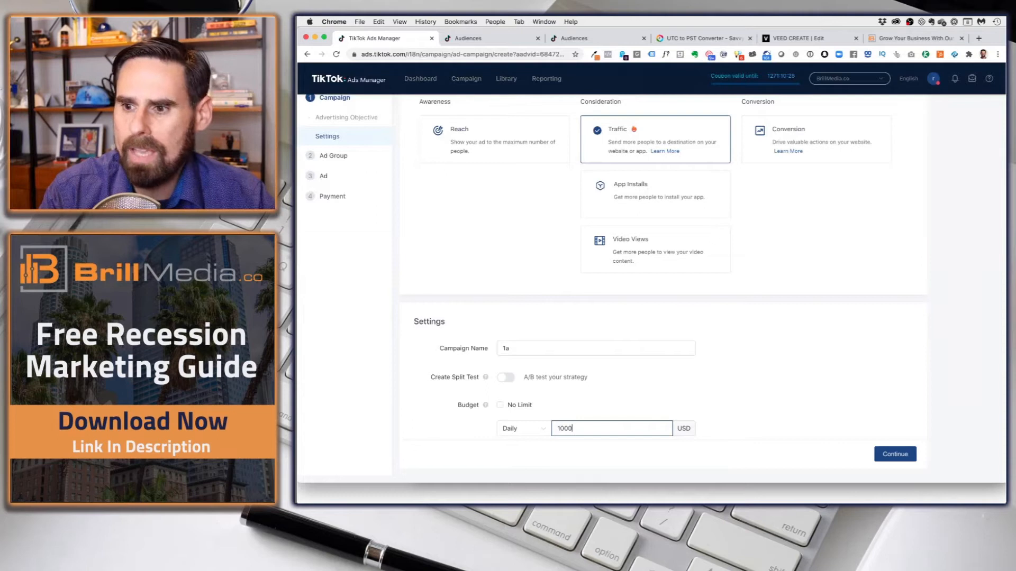
pyautogui.write('00')
pyautogui.click(521, 429)
pyautogui.click(529, 444)
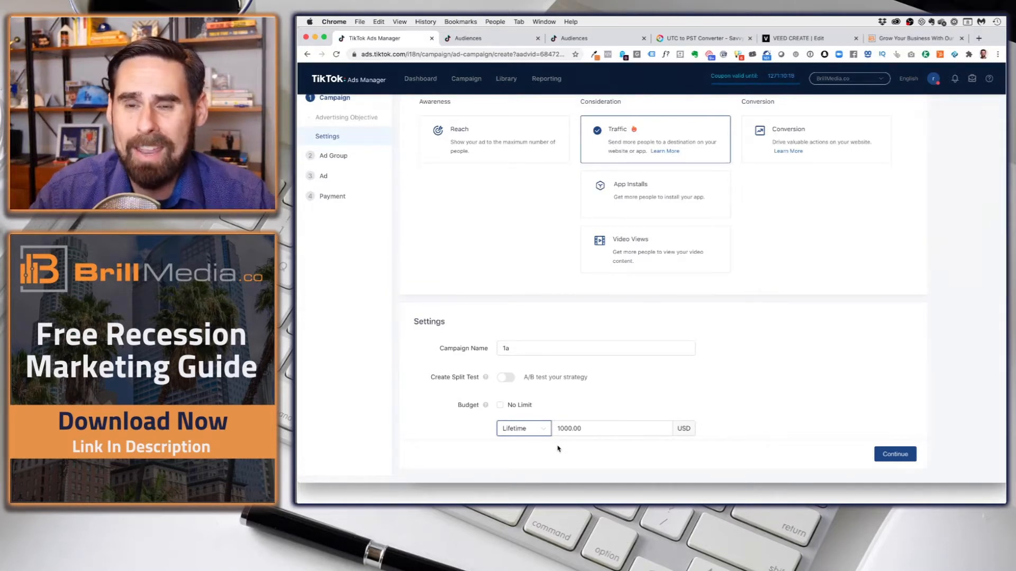
# Change the campaign budget type to Daily and set the amount to 100 USD
pyautogui.click(529, 429)
pyautogui.click(529, 461)
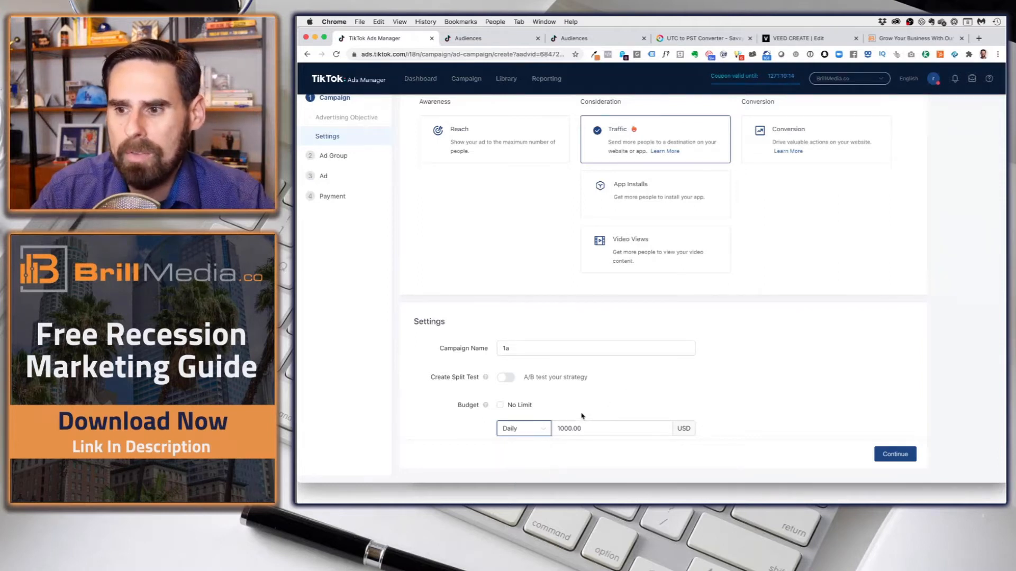
pyautogui.doubleClick(568, 429)
pyautogui.write('100')
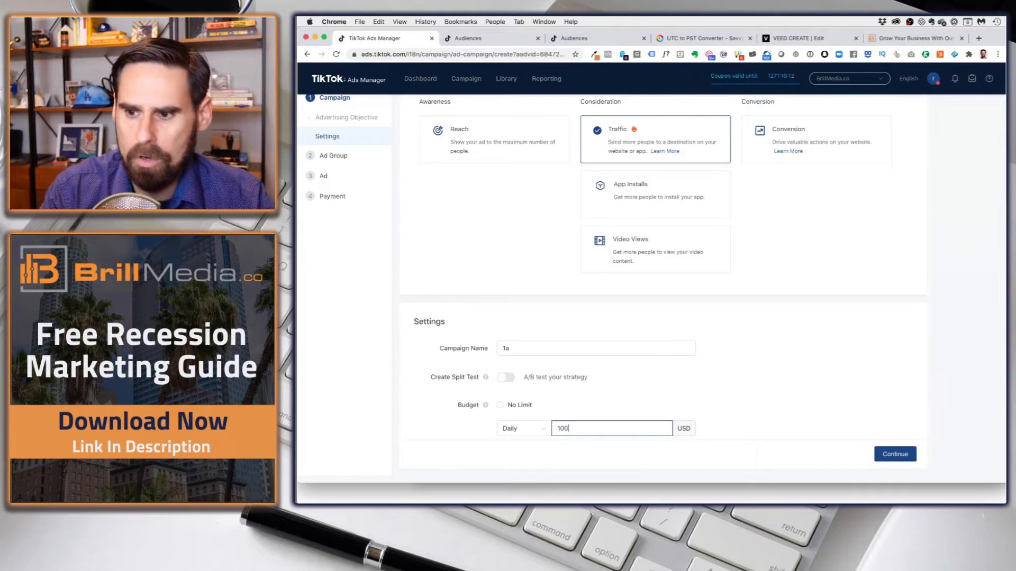
pyautogui.click(665, 390)
# Continue to the ad group settings and name the ad group Ad Group 1
pyautogui.click(906, 455)
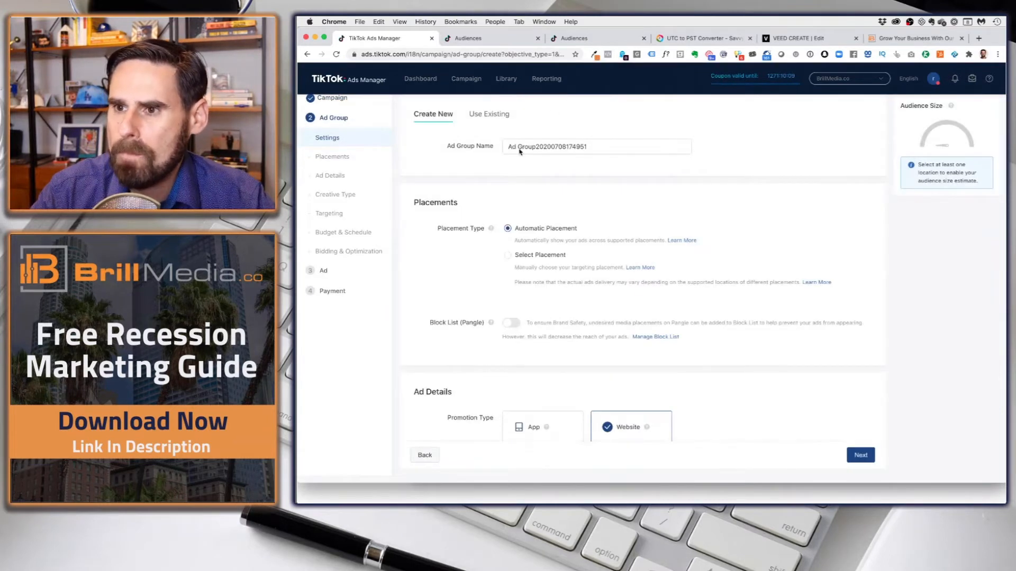
pyautogui.tripleClick(527, 146)
pyautogui.write('Ad Group 1')
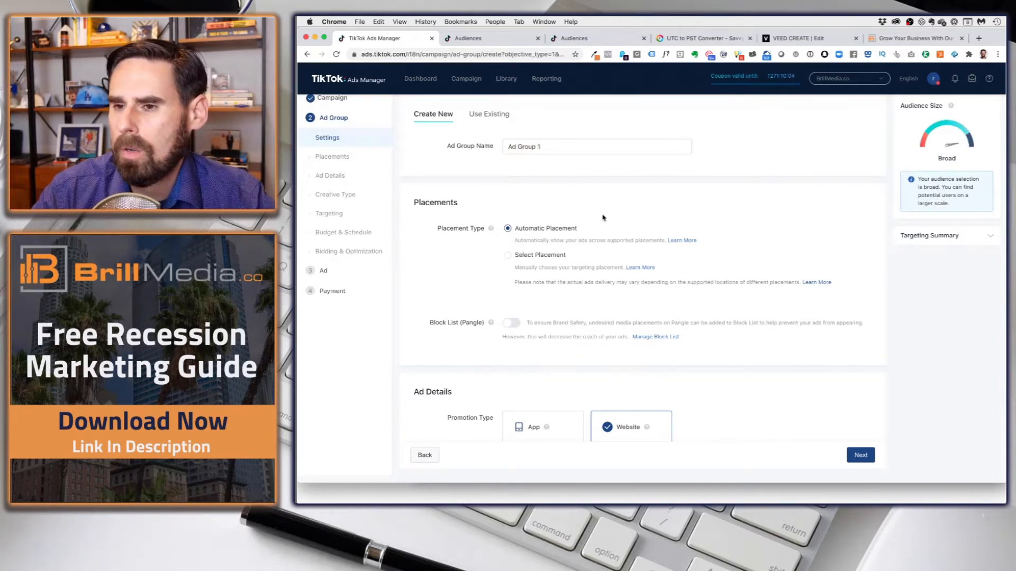
# Choose manual placement and deselect every placement except TikTok, including Vigo and News Feed App Series
pyautogui.click(520, 262)
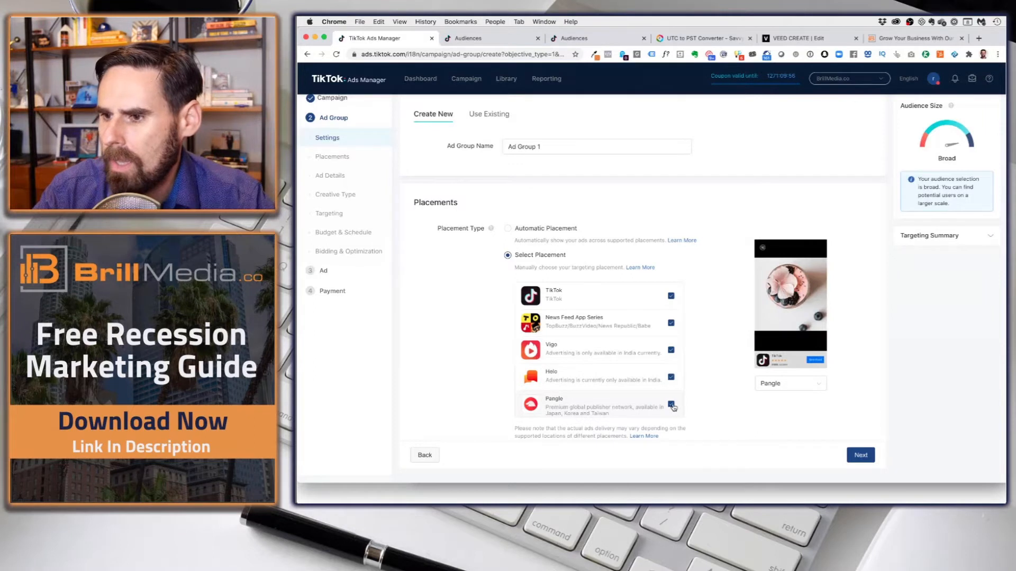
pyautogui.click(670, 350)
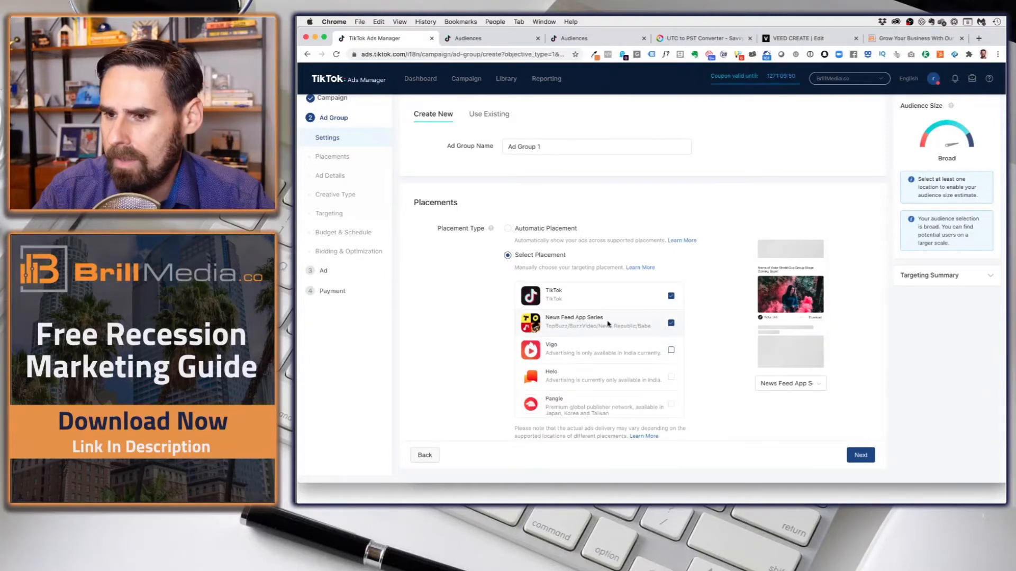
pyautogui.click(671, 324)
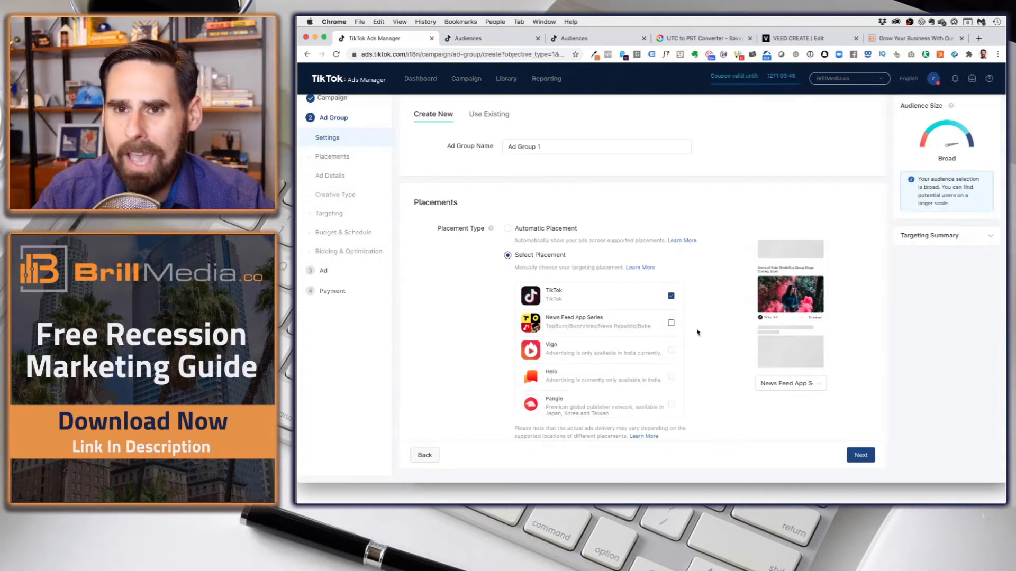
pyautogui.scroll(-5, 717, 358)
pyautogui.scroll(-3, 716, 360)
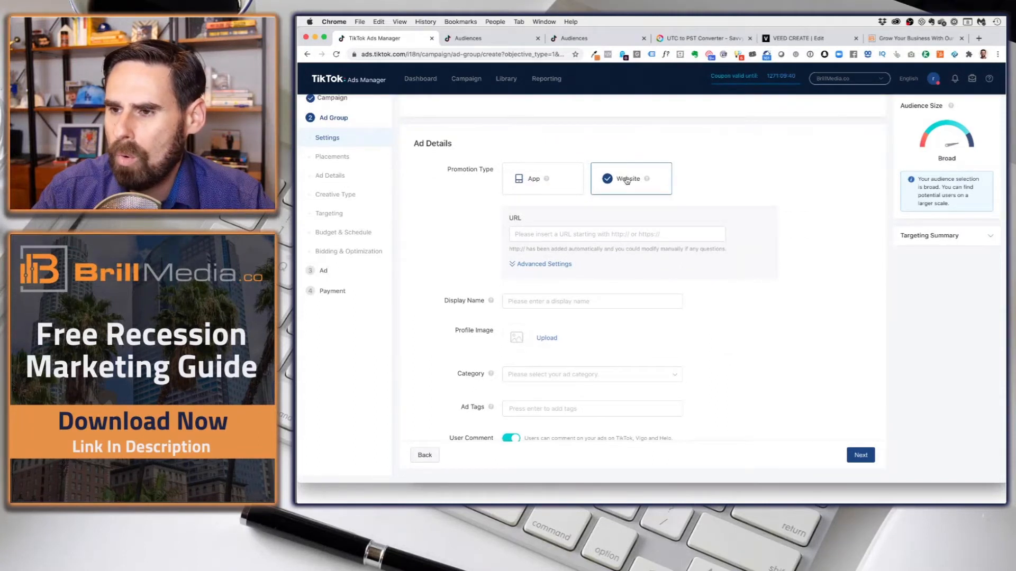
pyautogui.click(542, 233)
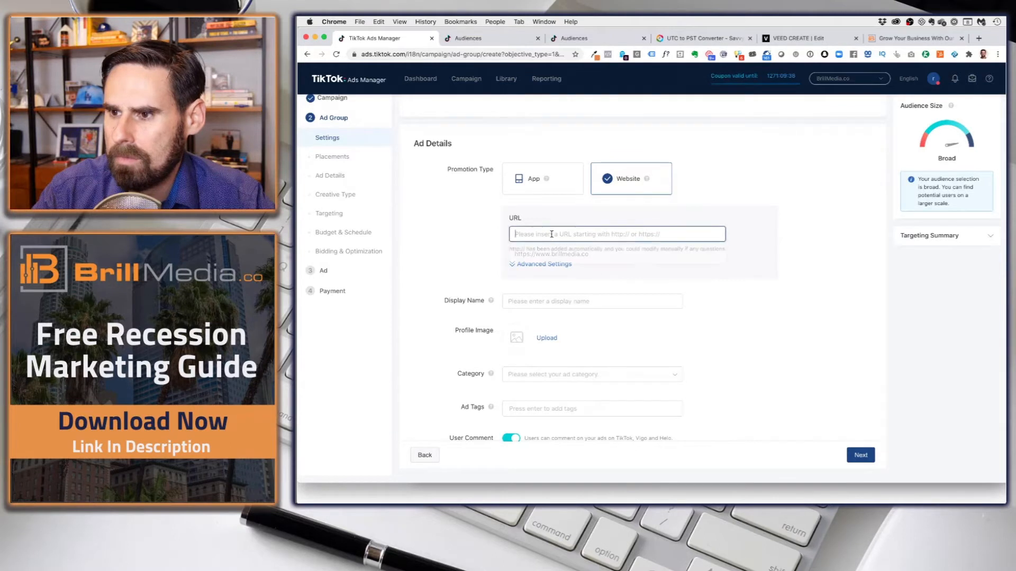
pyautogui.click(560, 254)
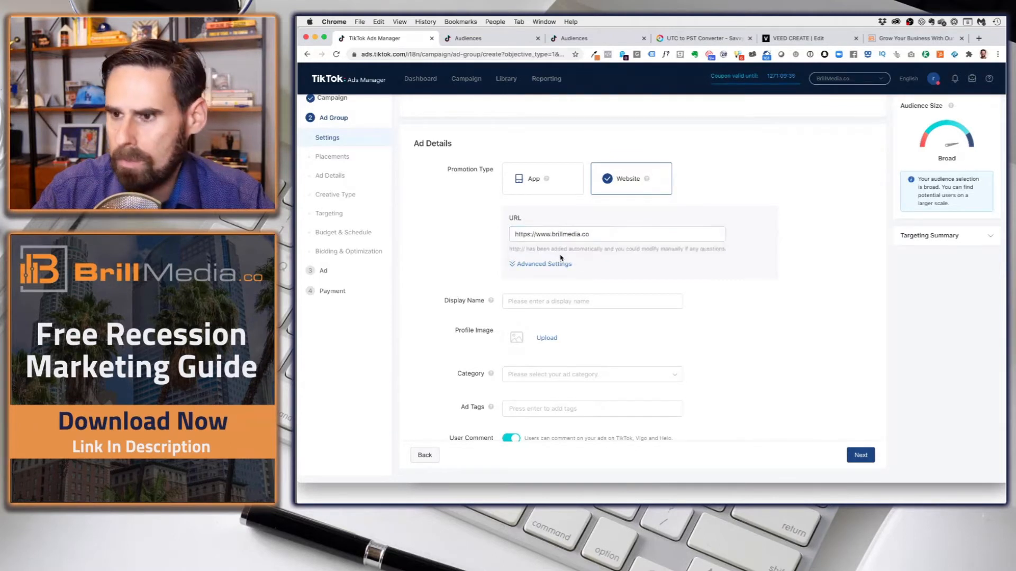
# Enable the Pixel option in the URL's advanced settings and check which pixels can be selected
pyautogui.click(545, 264)
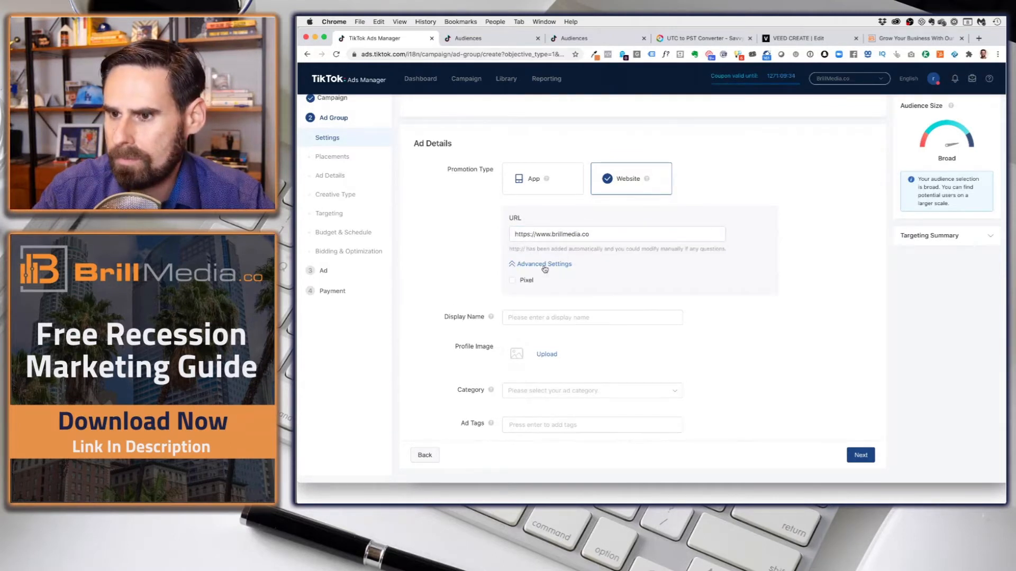
pyautogui.click(513, 281)
pyautogui.click(556, 294)
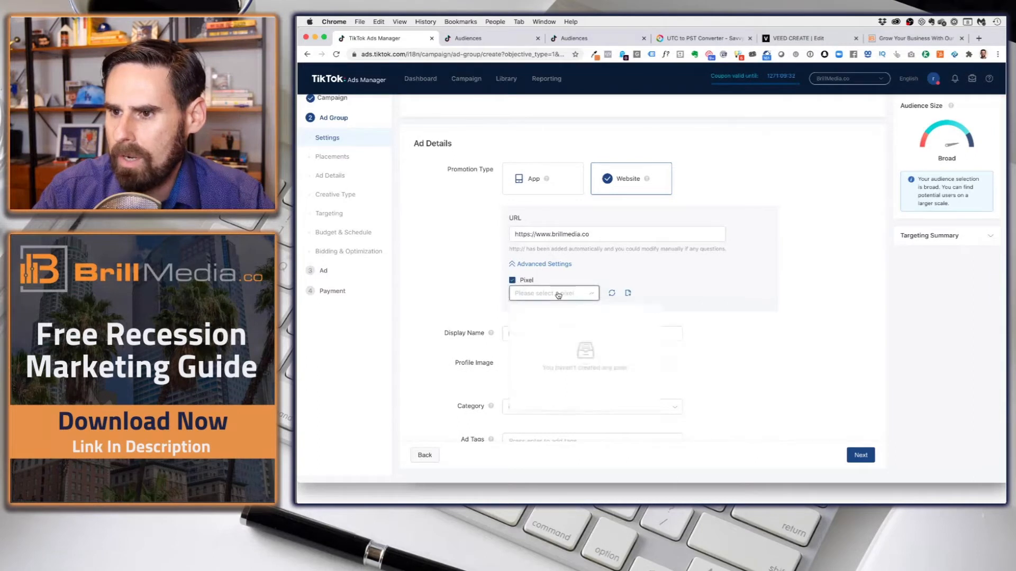
pyautogui.click(458, 303)
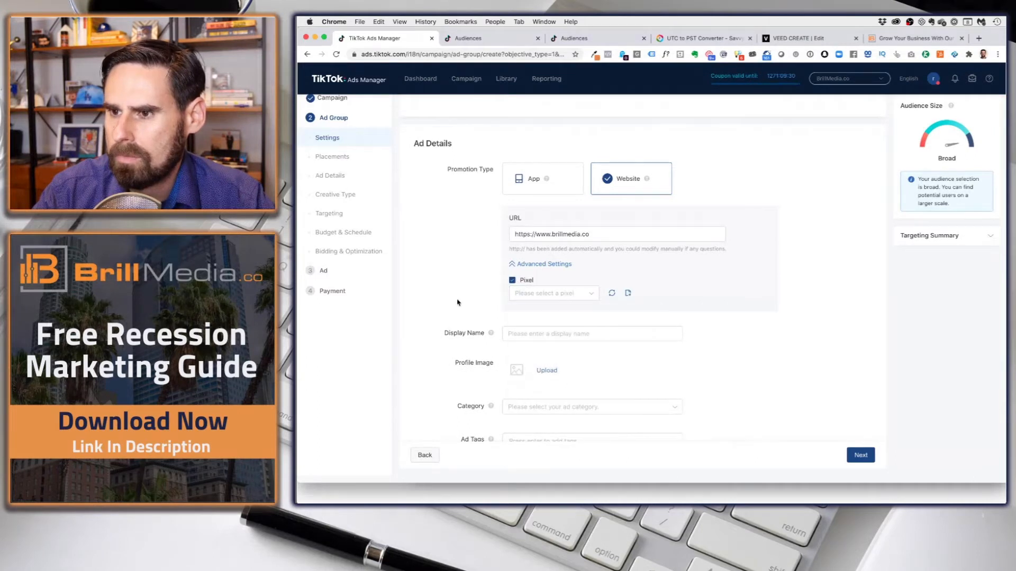
# Clear the website URL, including the mistakenly entered text BMC EIN
pyautogui.tripleClick(523, 234)
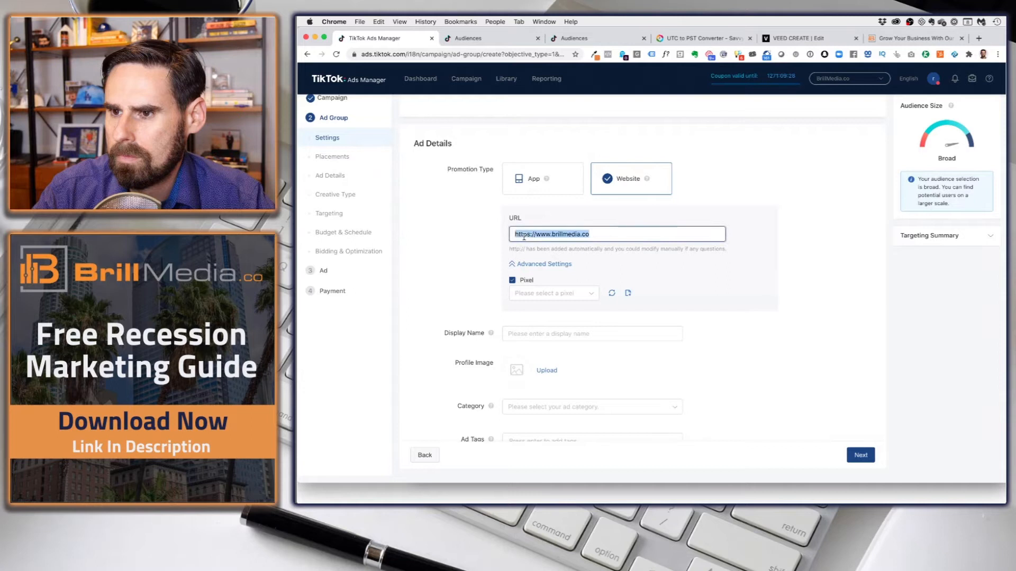
pyautogui.press('BackSpace')
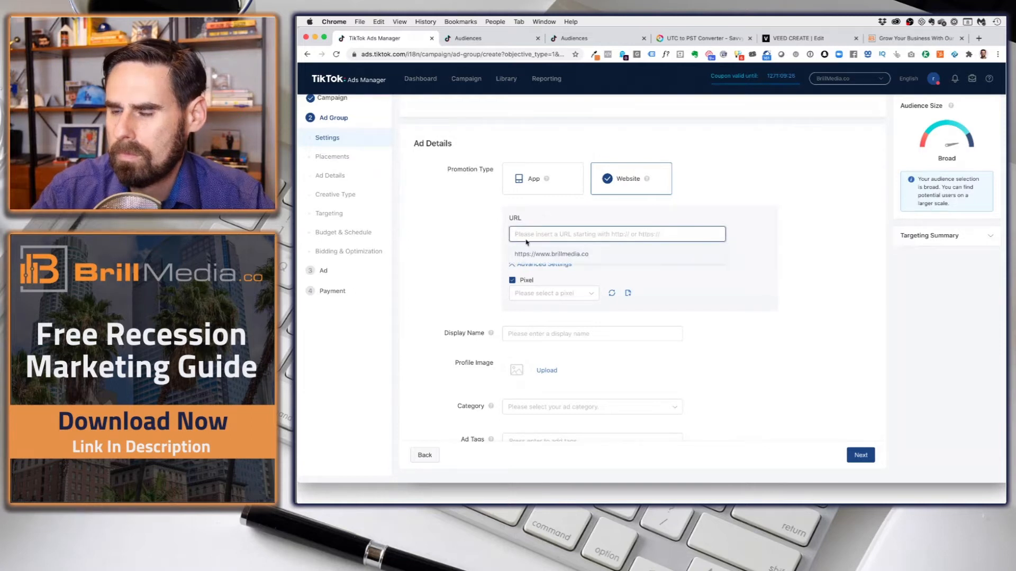
pyautogui.write('BMC EIN')
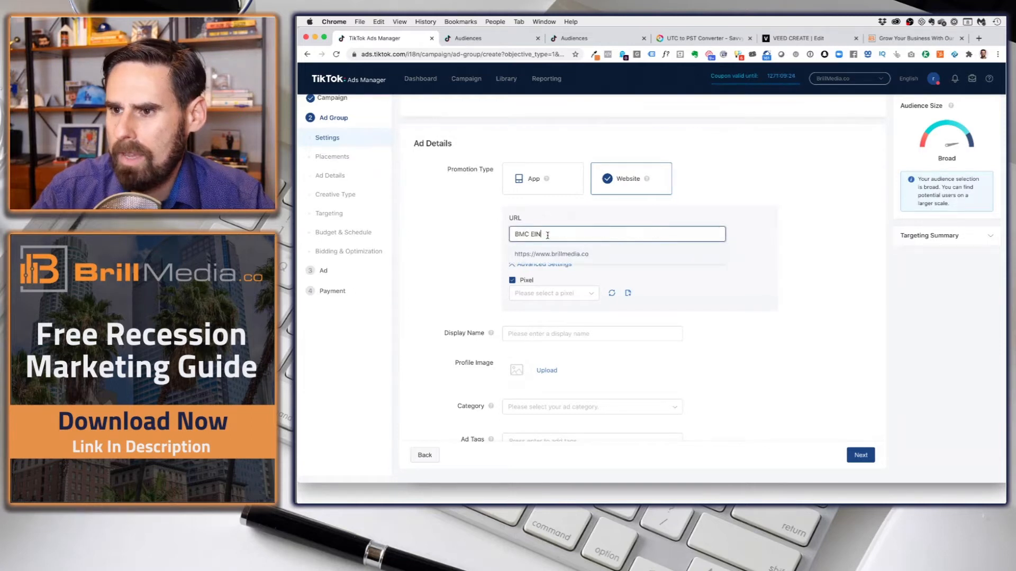
pyautogui.press('BackSpace')
pyautogui.press('BackSpace')
pyautogui.press('BackSpace')
pyautogui.press('BackSpace')
pyautogui.press('BackSpace')
pyautogui.press('BackSpace')
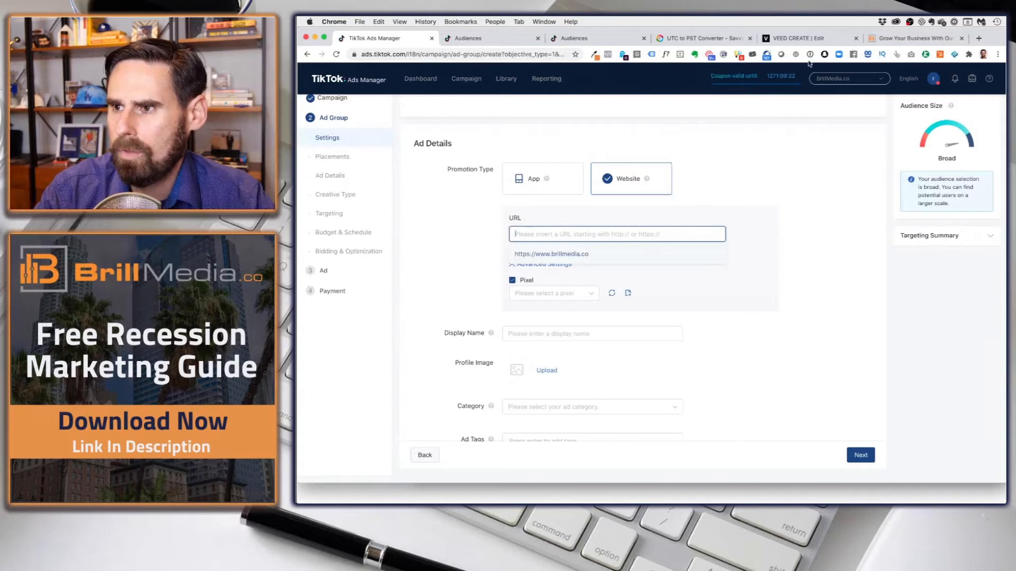
pyautogui.click(904, 44)
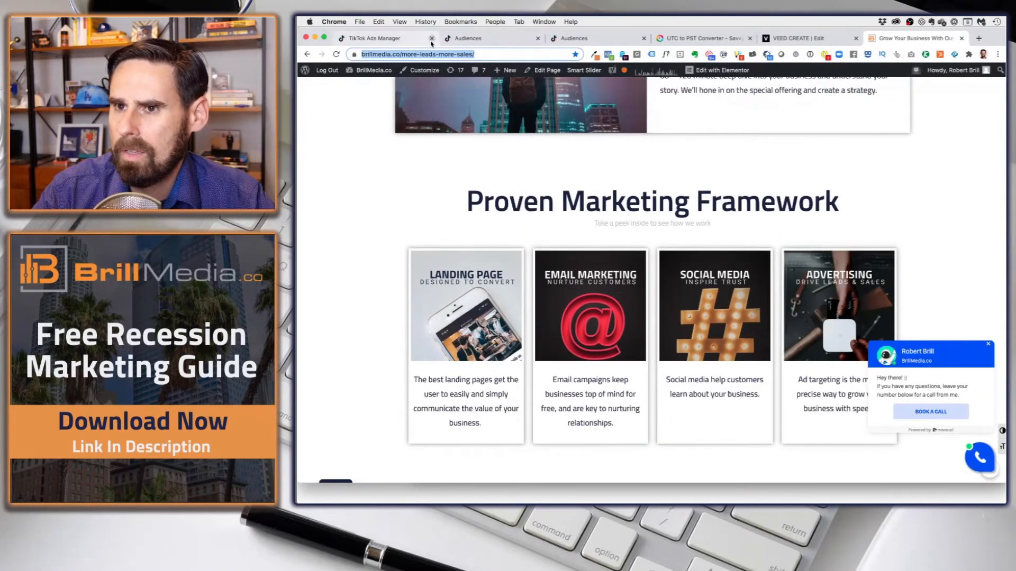
pyautogui.click(415, 42)
pyautogui.click(580, 227)
pyautogui.write('https://brillmedia.co/more-leads-more-sales/')
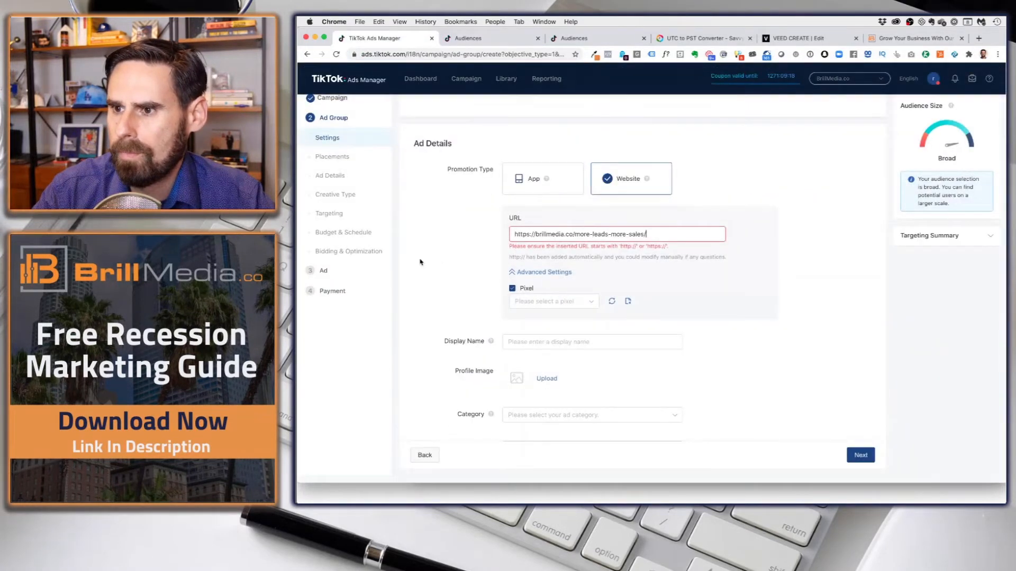
# Set the ad's display name to BrillMedia.co and upload the orange BrillMedia logo as the profile image with its square crop
pyautogui.scroll(-5, 420, 261)
pyautogui.scroll(2, 421, 249)
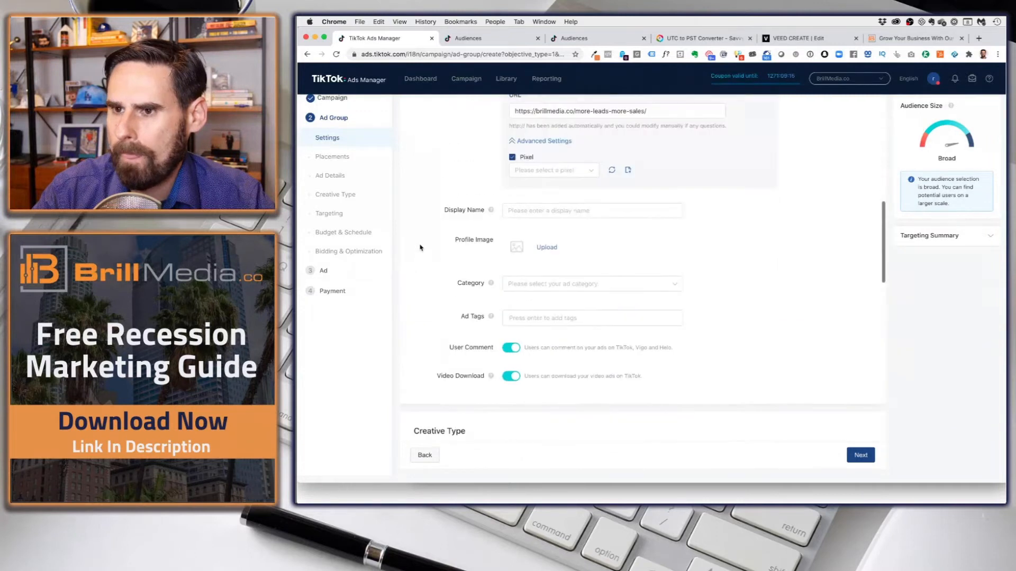
pyautogui.click(555, 210)
pyautogui.write('BrillMedia.co')
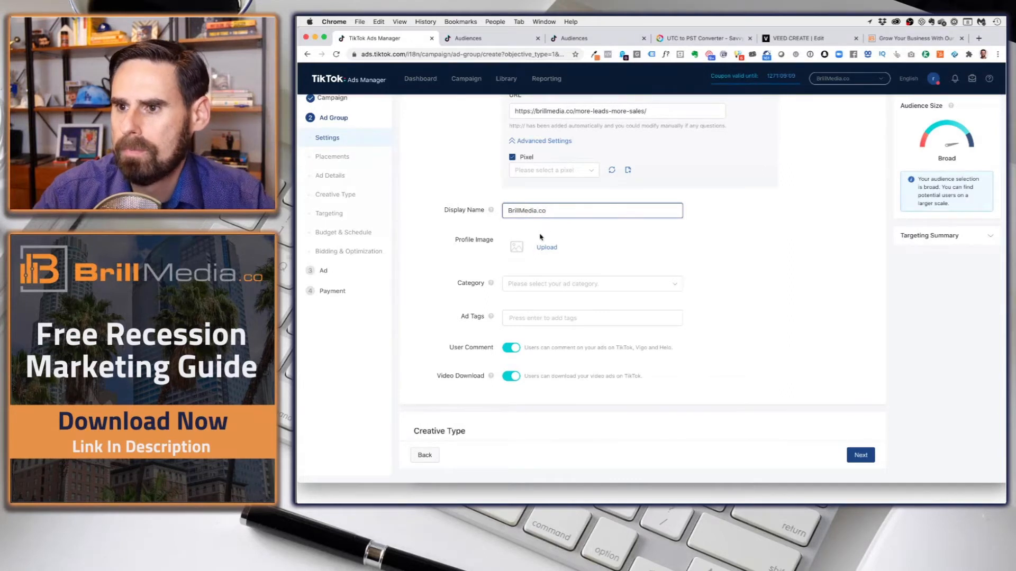
pyautogui.click(546, 247)
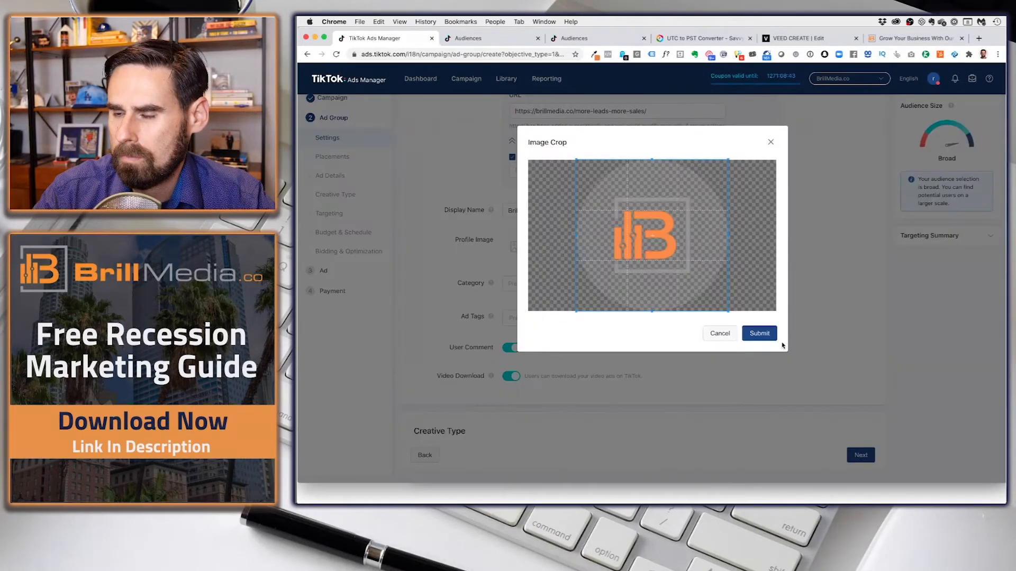
pyautogui.click(770, 336)
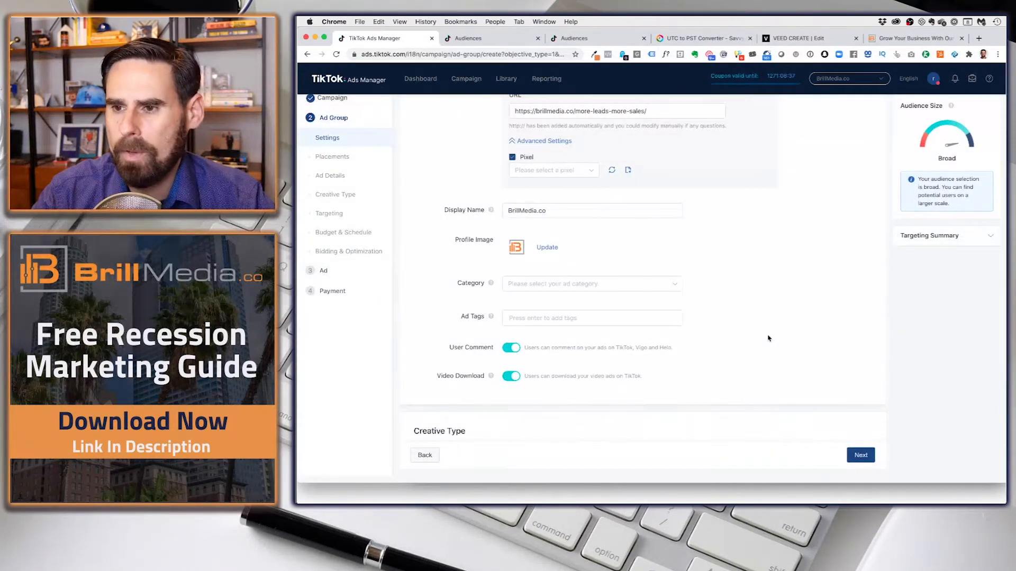
# Set the ad category to Business Services / Agency
pyautogui.click(545, 284)
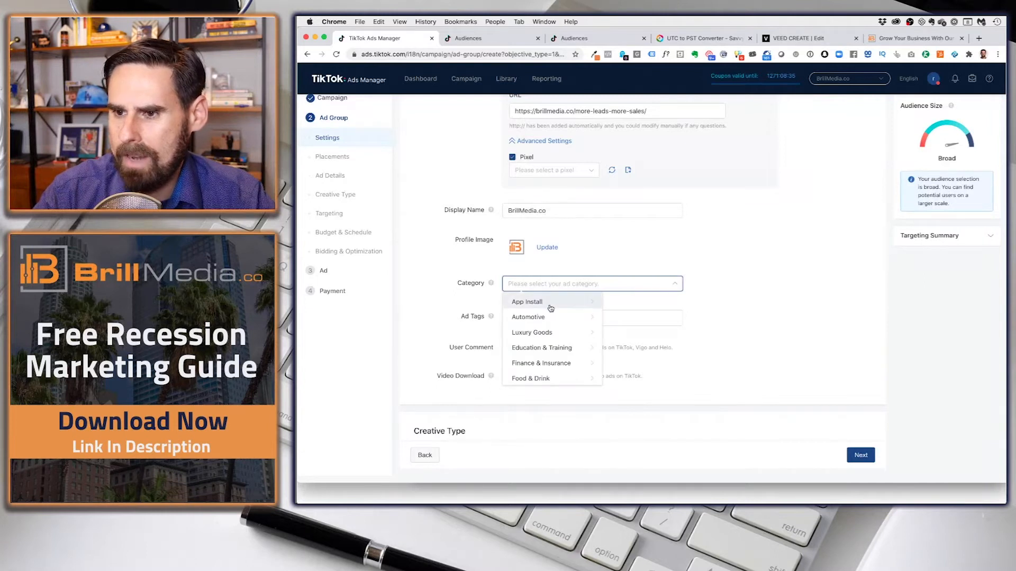
pyautogui.scroll(-3, 554, 328)
pyautogui.scroll(-5, 558, 336)
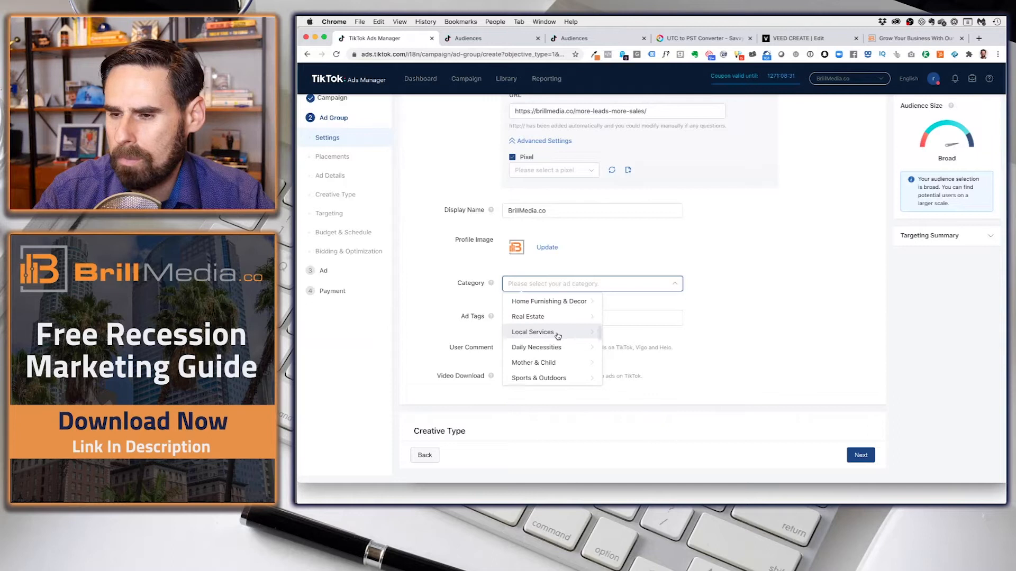
pyautogui.scroll(-1, 557, 333)
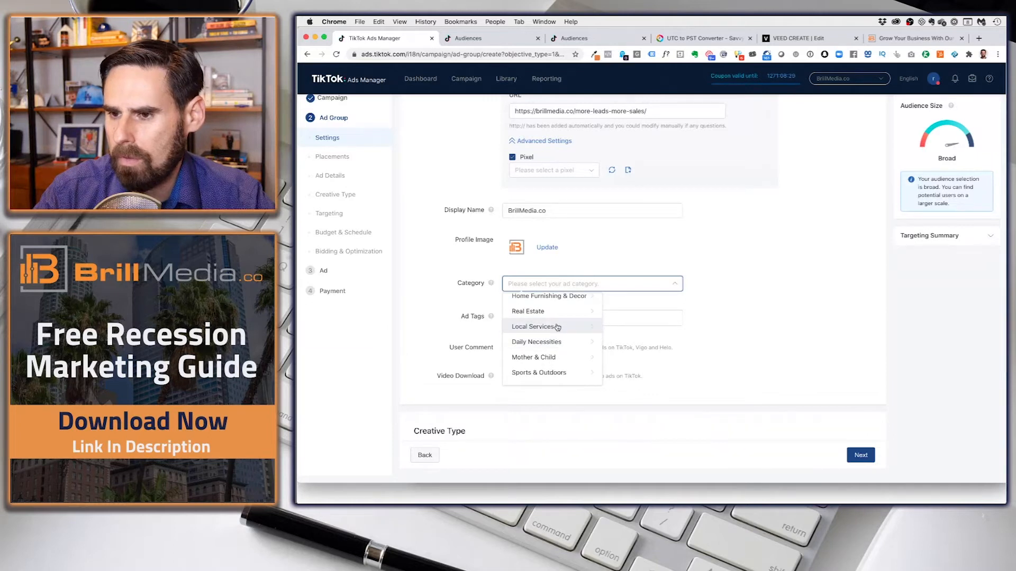
pyautogui.scroll(-3, 558, 327)
pyautogui.click(561, 365)
pyautogui.click(632, 316)
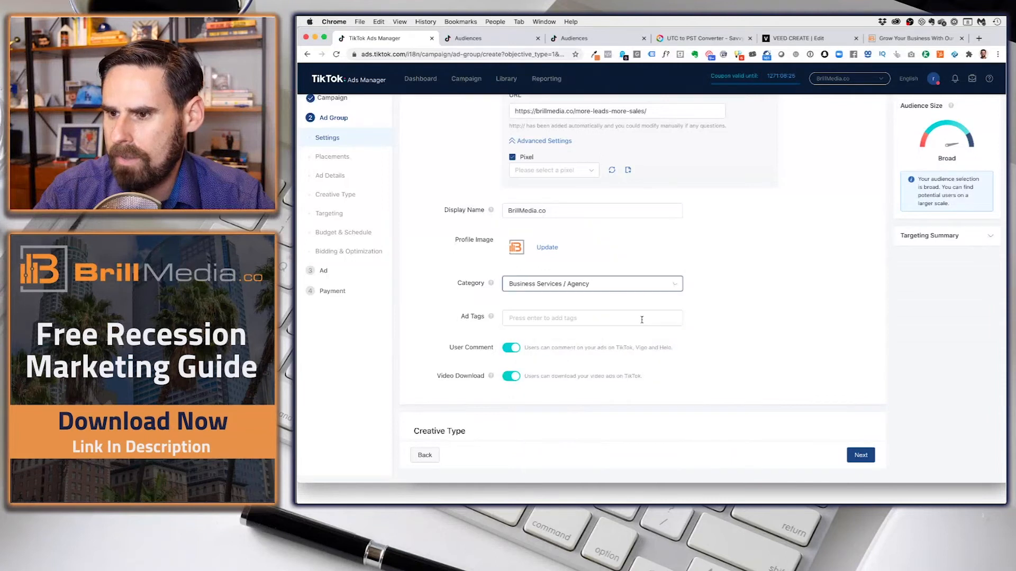
# Add the ad tags business, marketing, entrepreneur, business owner and marketing executive
pyautogui.click(642, 318)
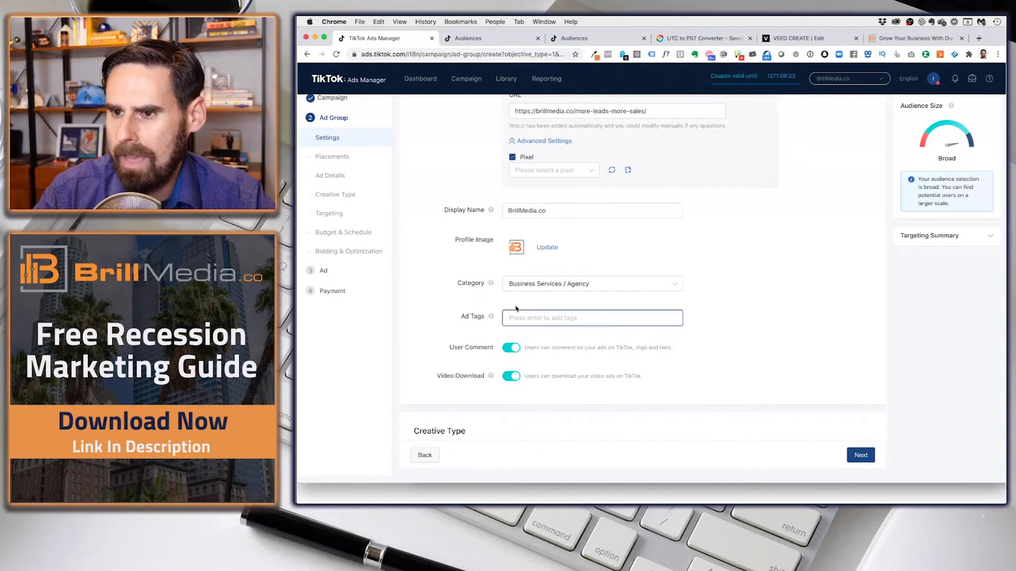
pyautogui.click(491, 318)
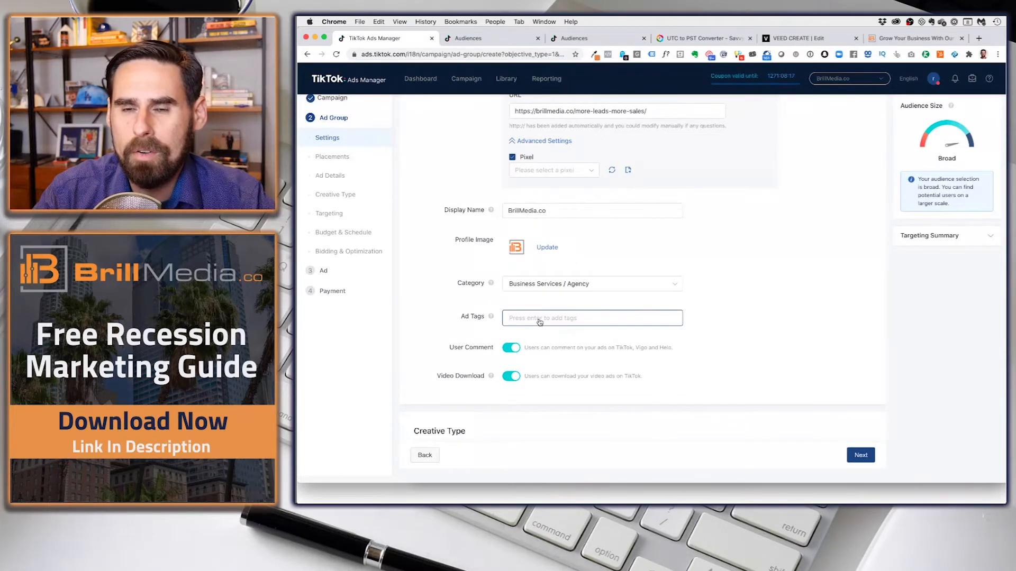
pyautogui.click(539, 321)
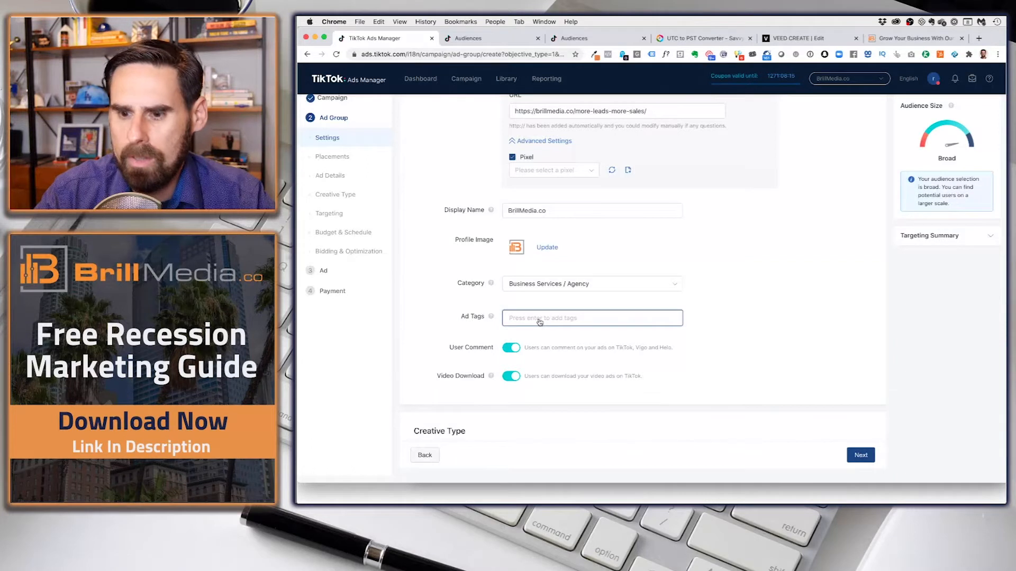
pyautogui.write('business')
pyautogui.press('Return')
pyautogui.write('marketing')
pyautogui.press('Return')
pyautogui.write('entrepreneur')
pyautogui.press('Return')
pyautogui.write('business owner')
pyautogui.press('Return')
pyautogui.write('mark')
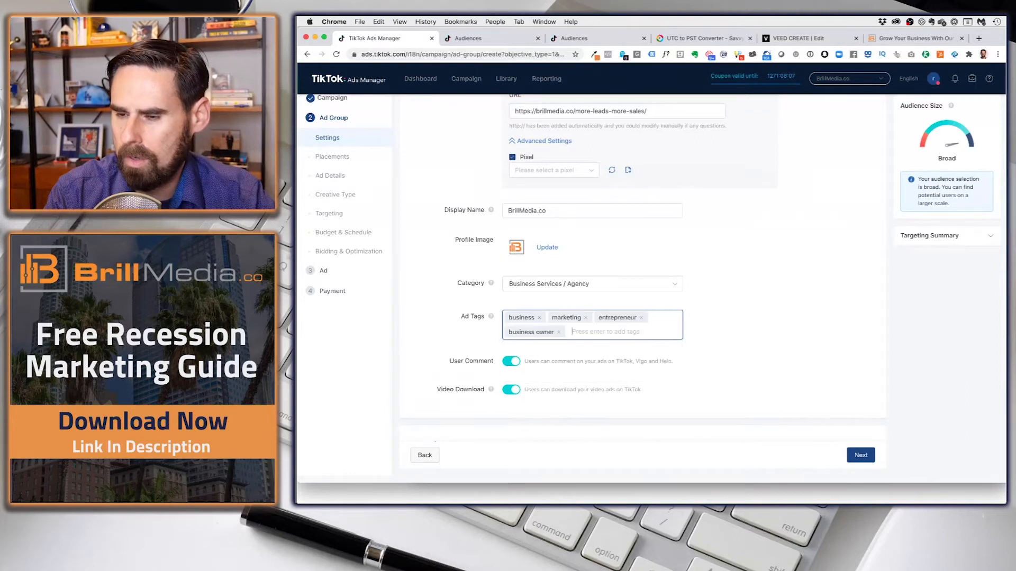
pyautogui.write('eting')
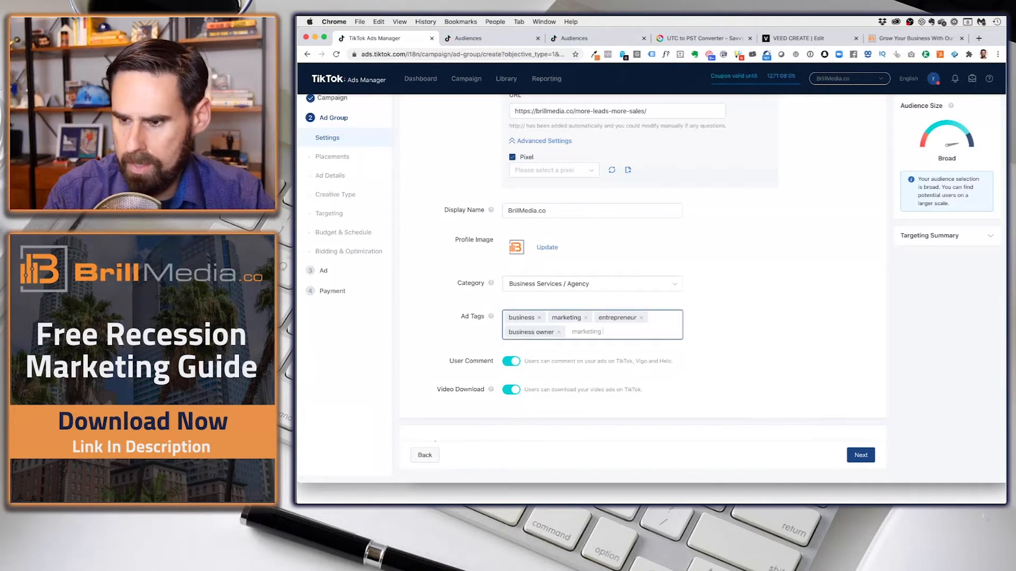
pyautogui.write(' executiv')
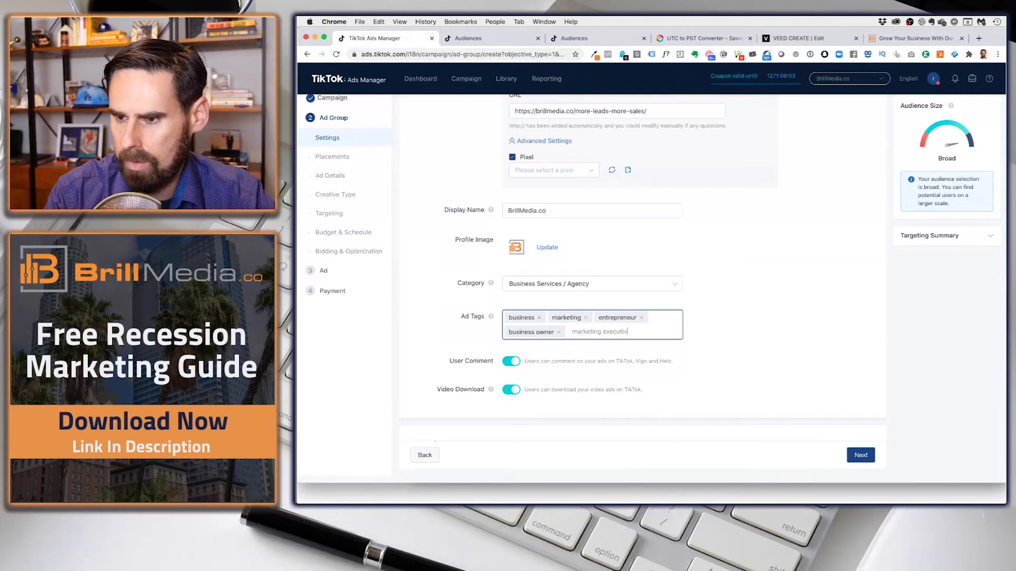
pyautogui.write('e')
pyautogui.press('Return')
# Check the ad tags guidance and add forbes as a further ad tag
pyautogui.moveTo(492, 317)
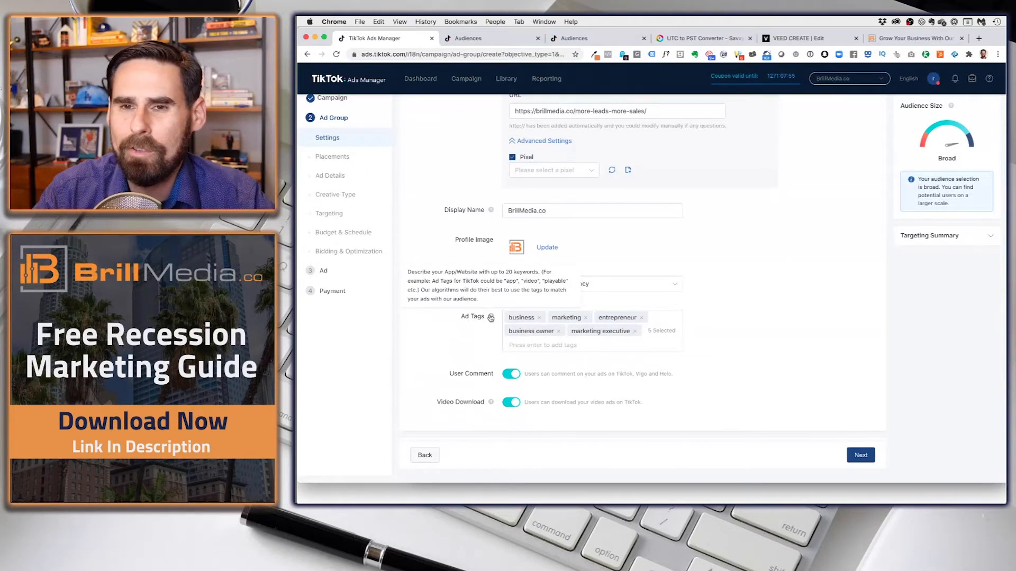
pyautogui.click(560, 349)
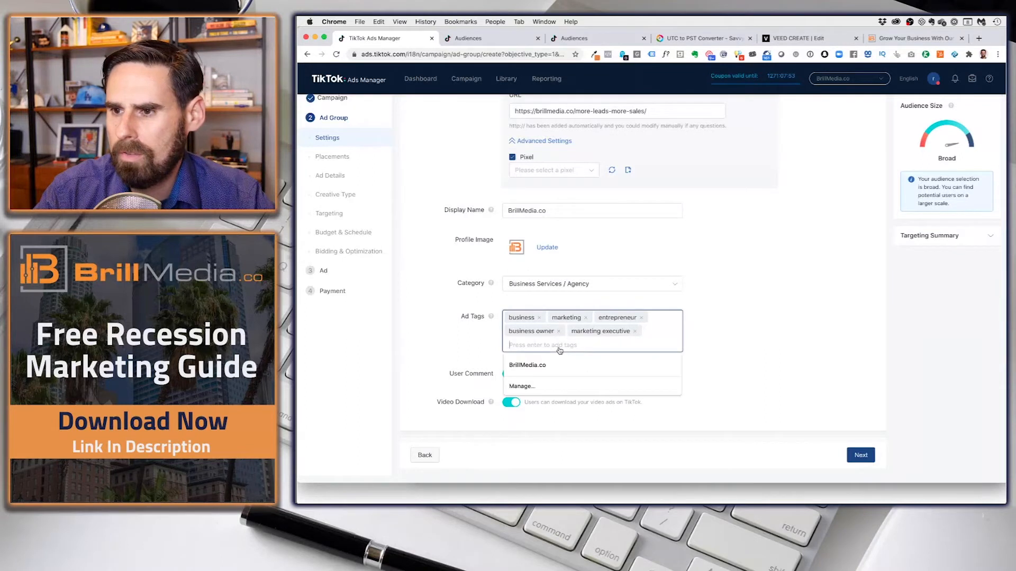
pyautogui.click(654, 364)
pyautogui.scroll(-5, 654, 364)
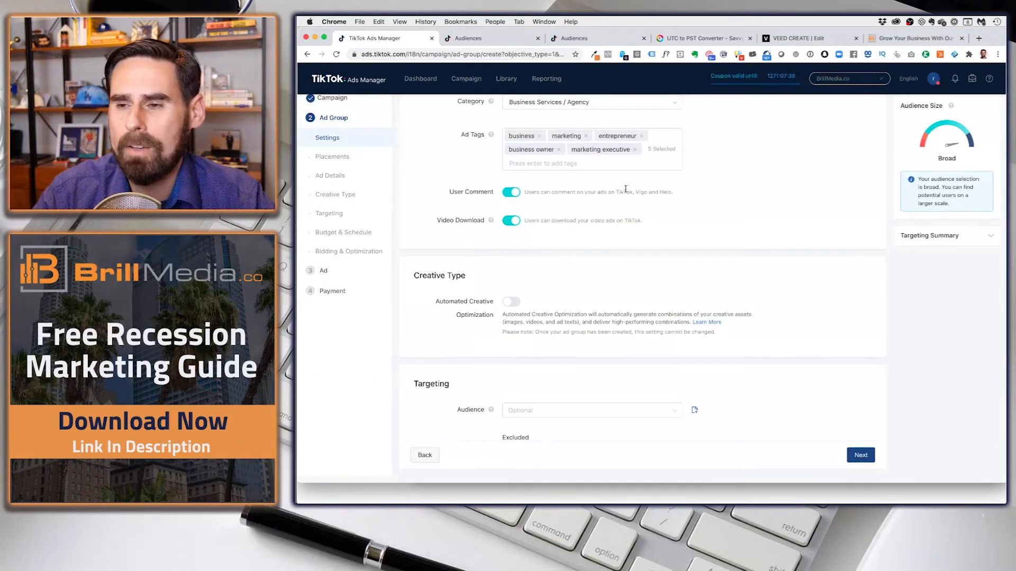
pyautogui.click(585, 170)
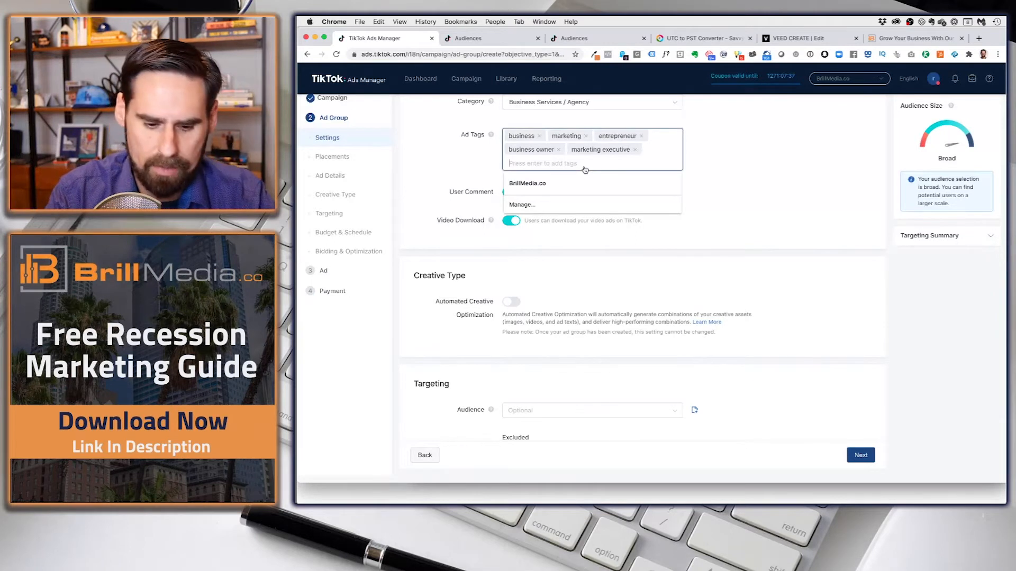
pyautogui.write('forbes')
pyautogui.press('Return')
pyautogui.write('f')
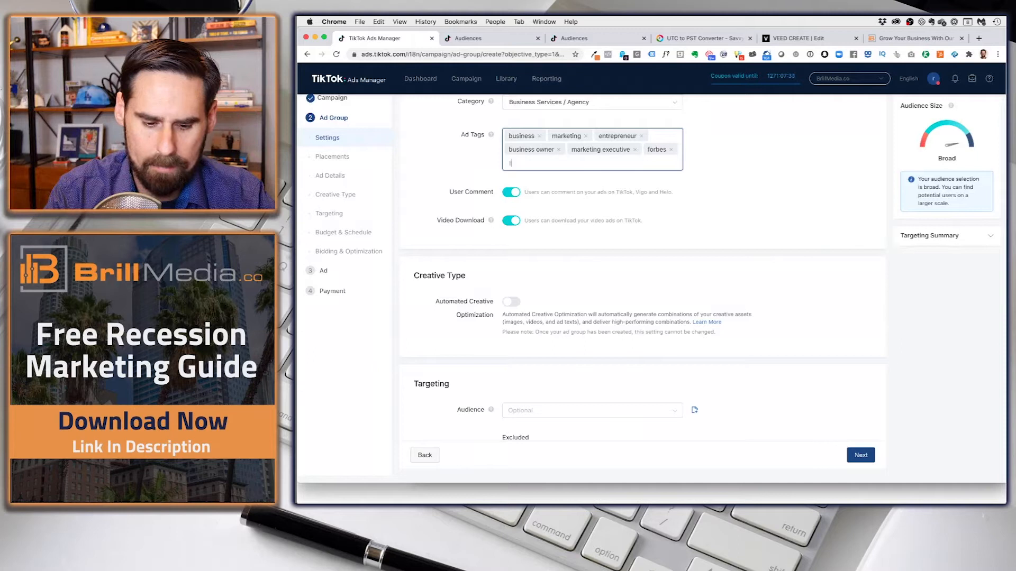
pyautogui.write('ortune')
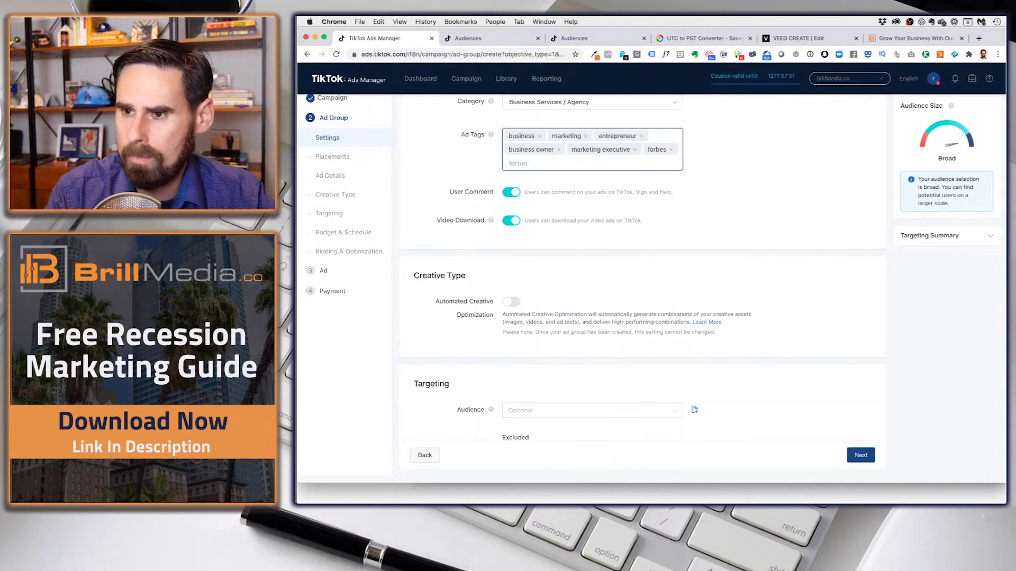
pyautogui.press('BackSpace')
pyautogui.press('BackSpace')
pyautogui.press('BackSpace')
pyautogui.press('BackSpace')
pyautogui.press('BackSpace')
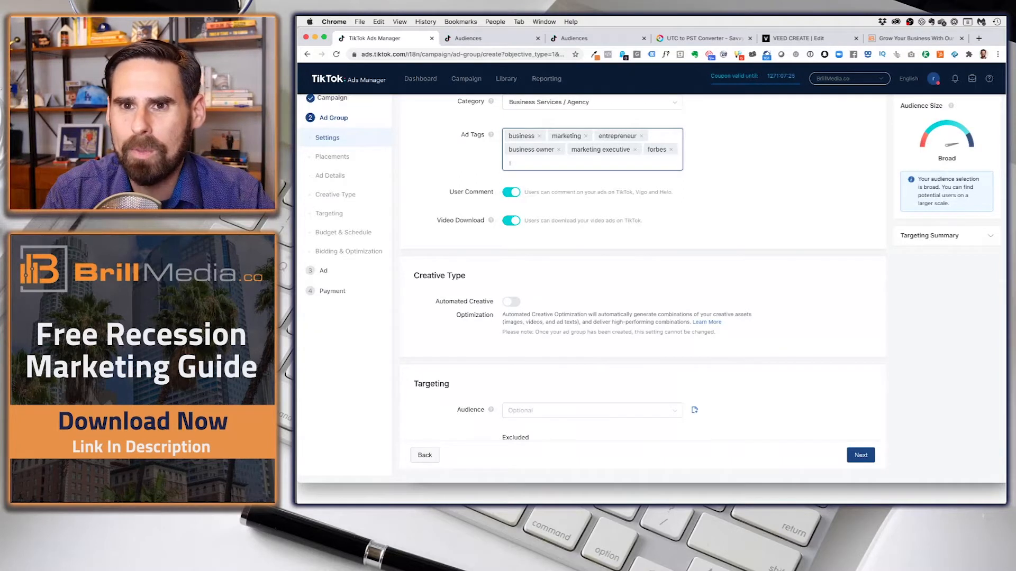
pyautogui.press('BackSpace')
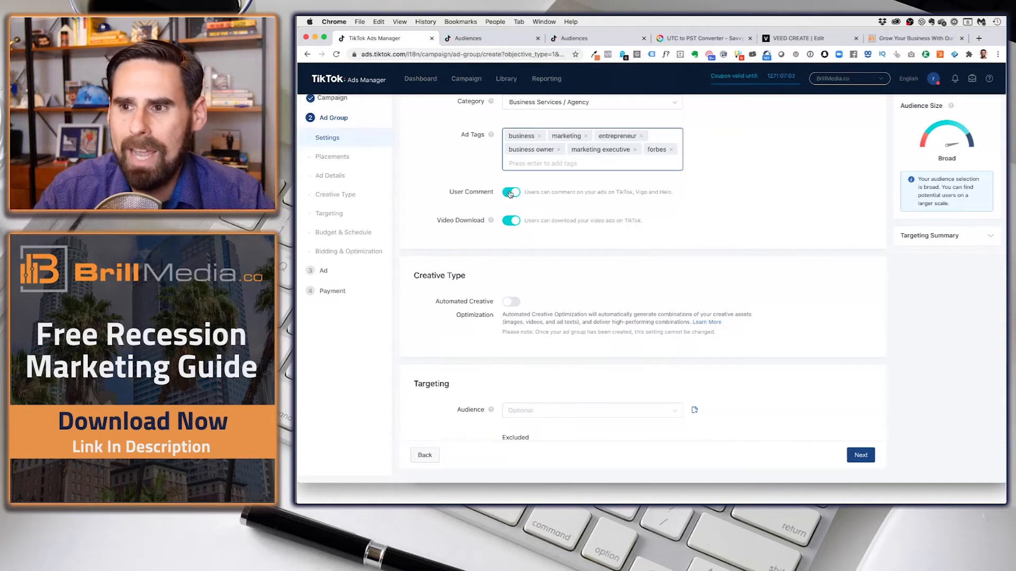
# Disable video downloads for the ad and check the Targeting section for saved audiences
pyautogui.click(514, 226)
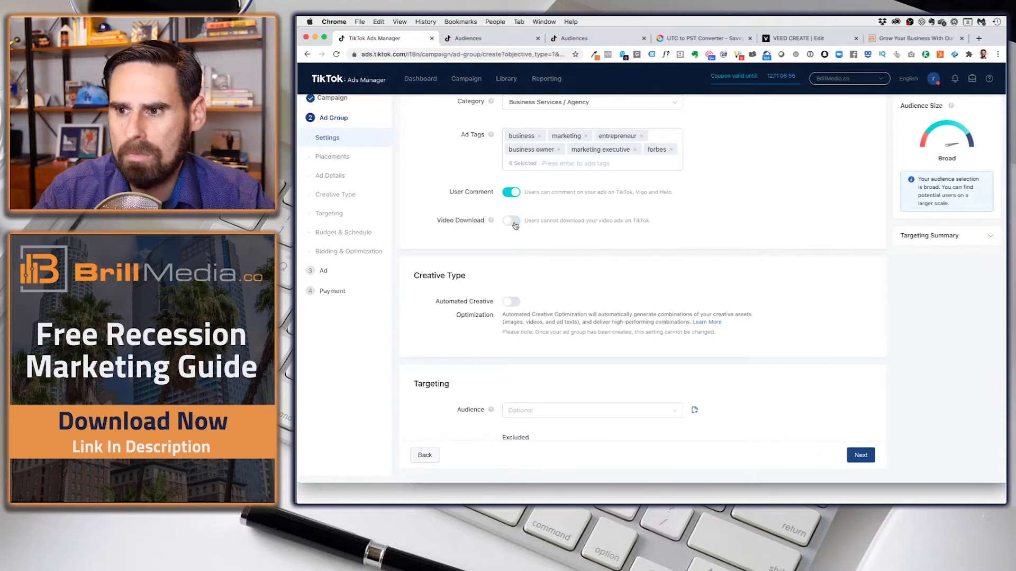
pyautogui.scroll(-3, 573, 267)
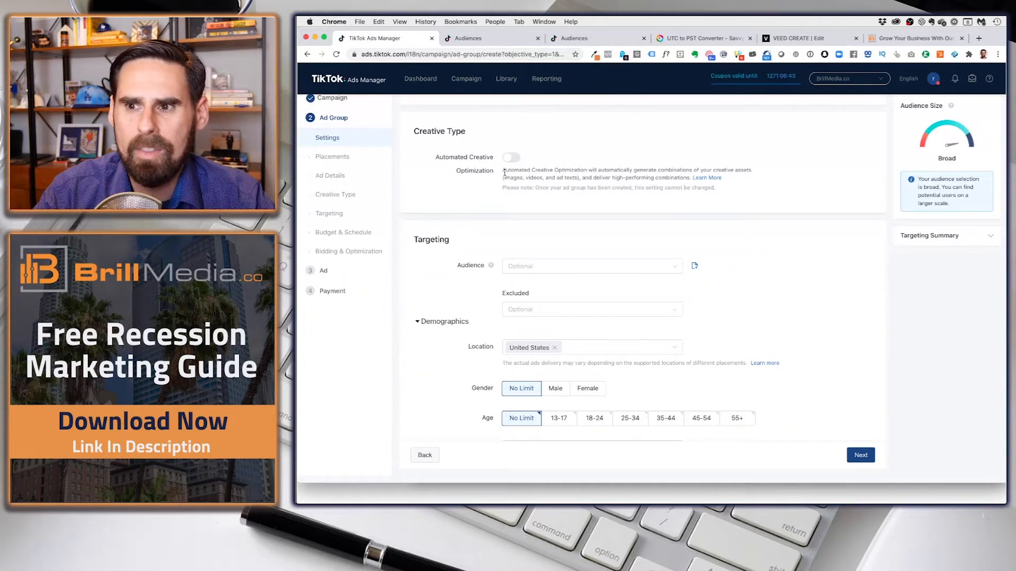
pyautogui.click(543, 266)
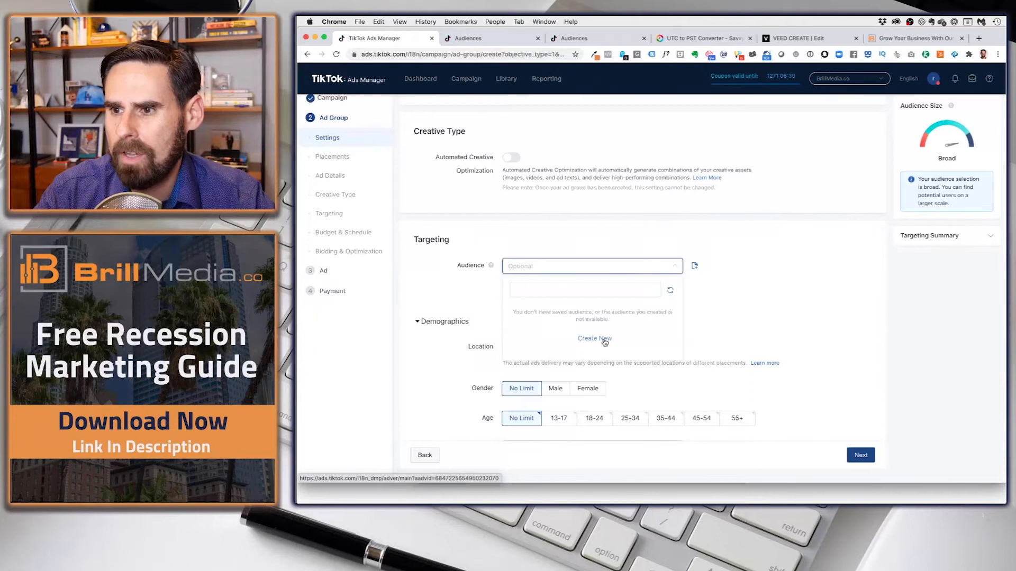
# On the open Audiences page, start a custom audience from a customer file, examine its upload form and return to the audience types
pyautogui.click(489, 42)
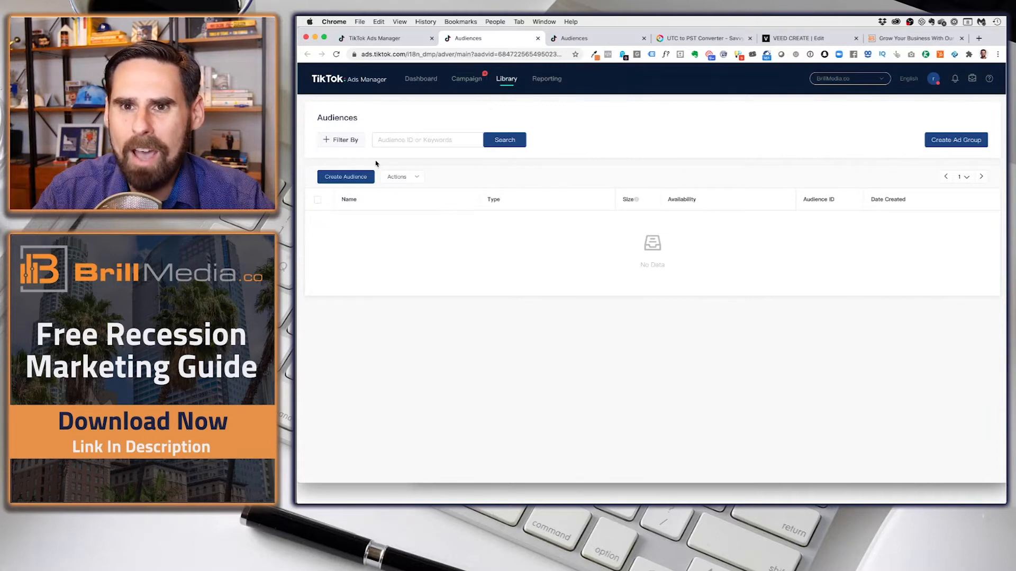
pyautogui.click(348, 178)
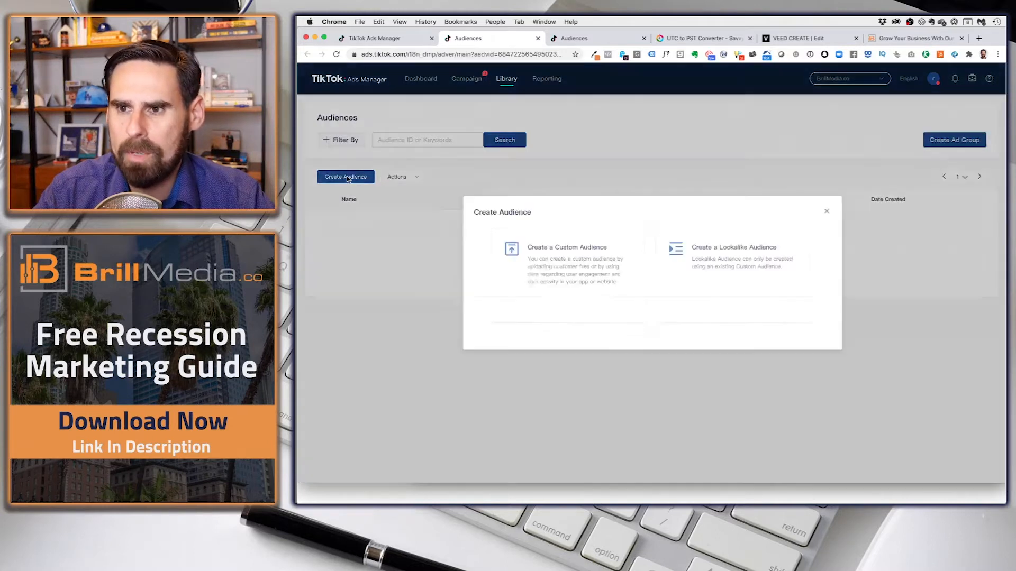
pyautogui.click(585, 284)
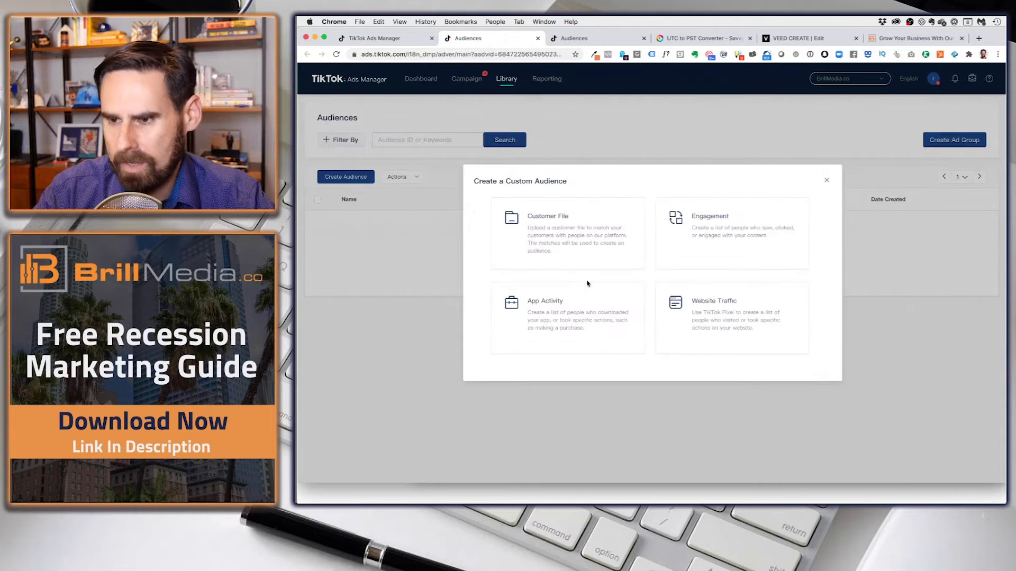
pyautogui.click(562, 243)
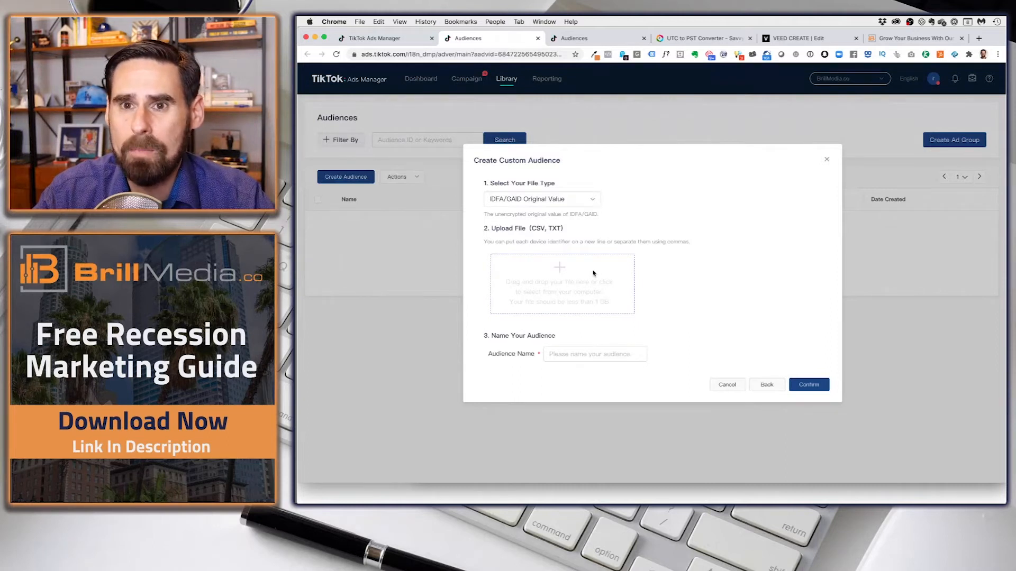
pyautogui.click(772, 388)
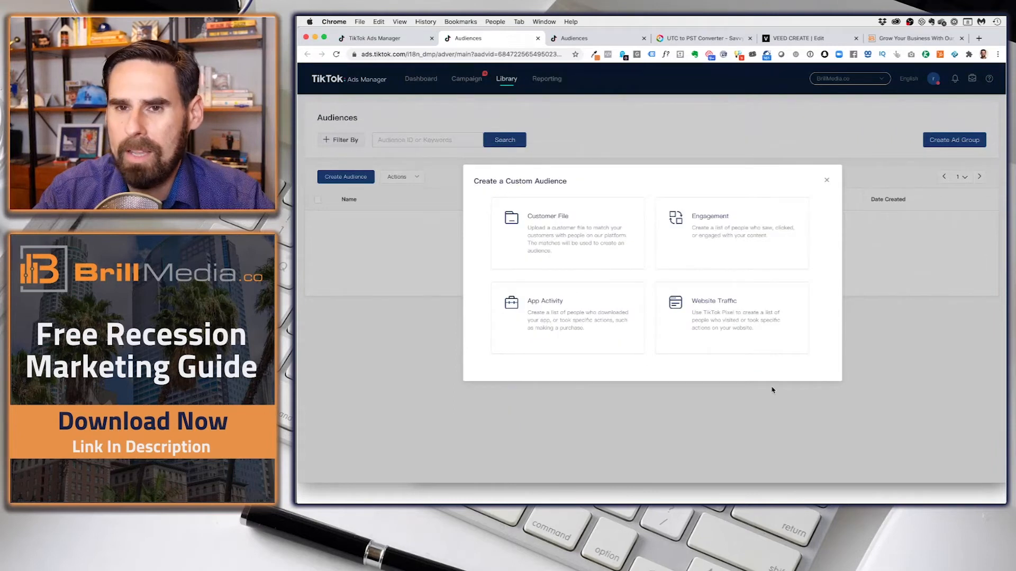
# Open the engagement audience form and examine its Ad Group ID note and the Click and Impression engagement options
pyautogui.click(737, 243)
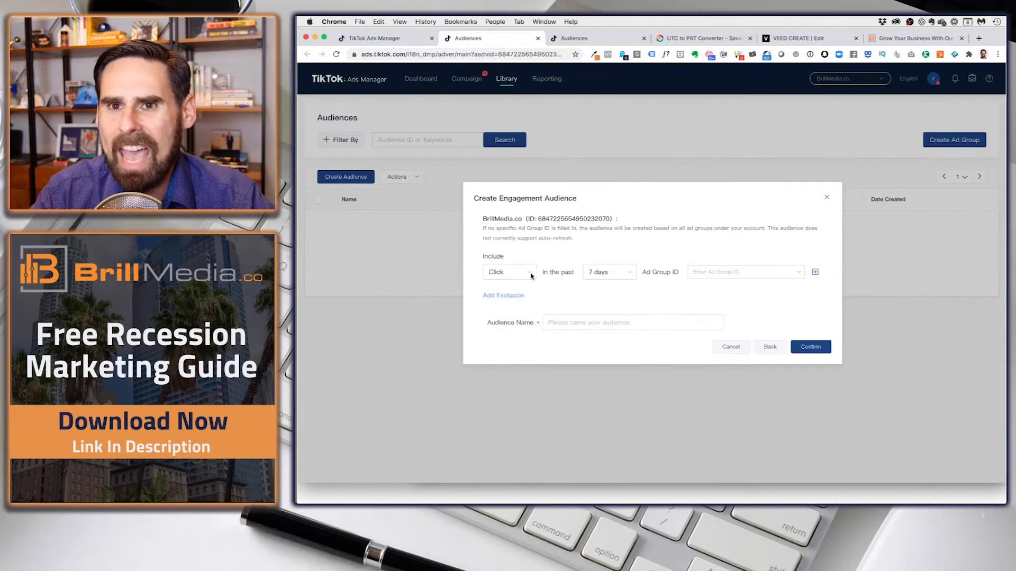
pyautogui.moveTo(518, 228); pyautogui.dragTo(549, 229)
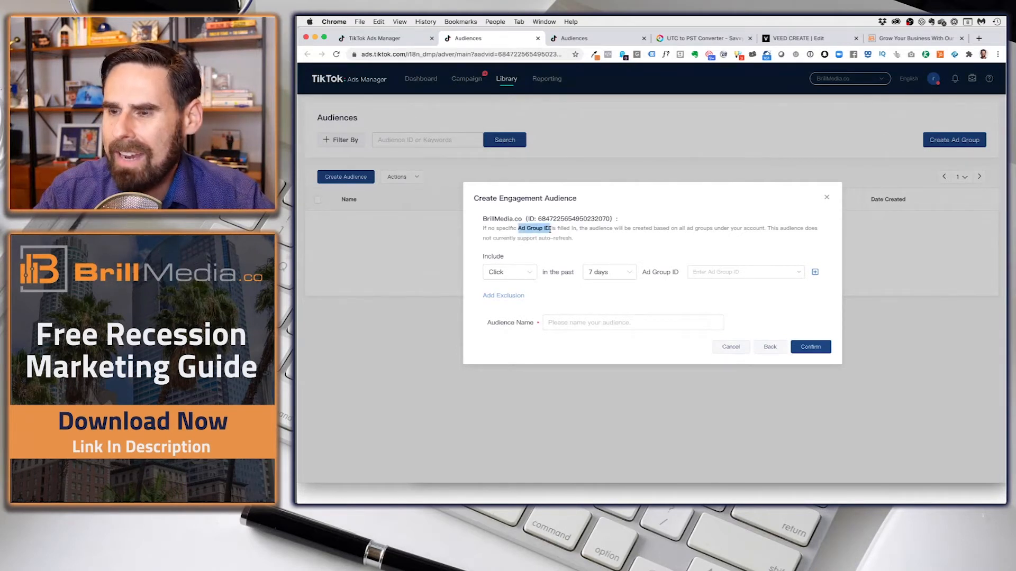
pyautogui.click(521, 272)
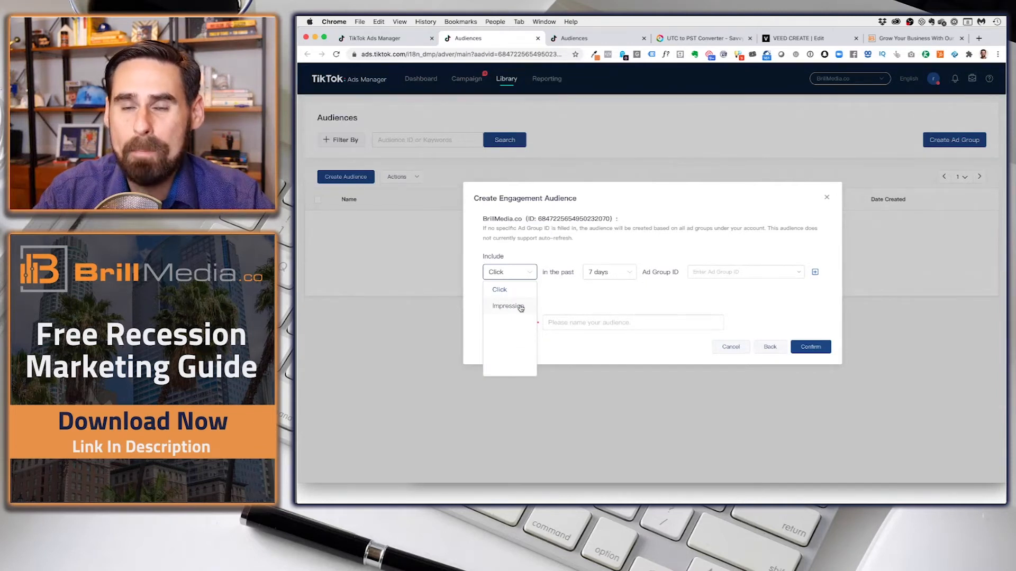
pyautogui.click(583, 291)
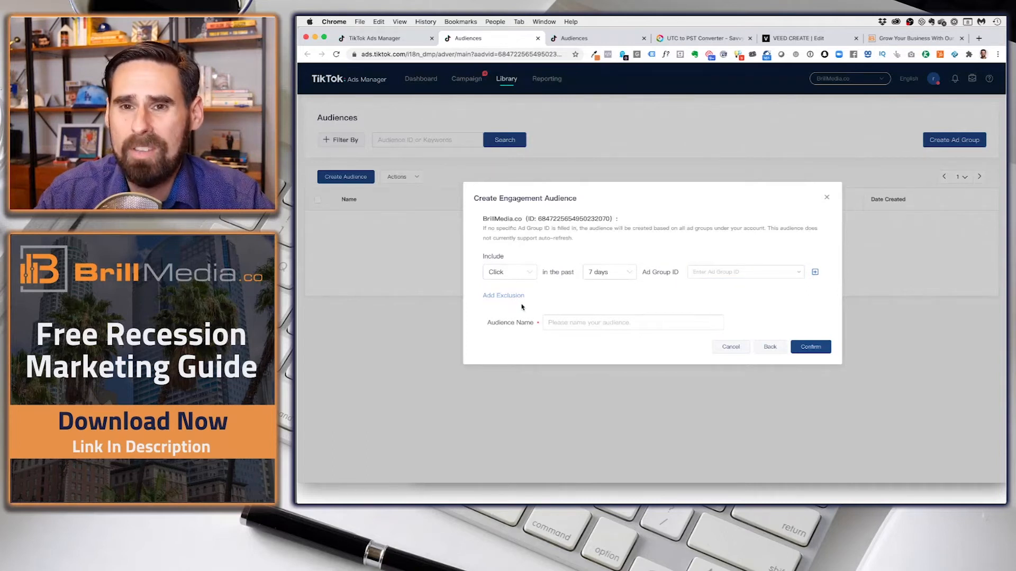
pyautogui.click(529, 273)
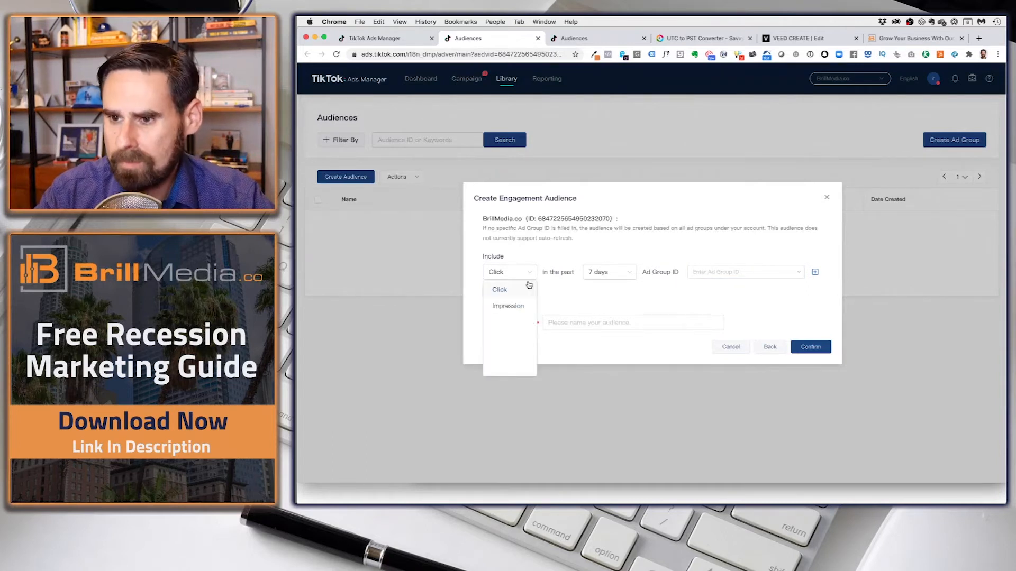
pyautogui.click(588, 248)
pyautogui.click(552, 322)
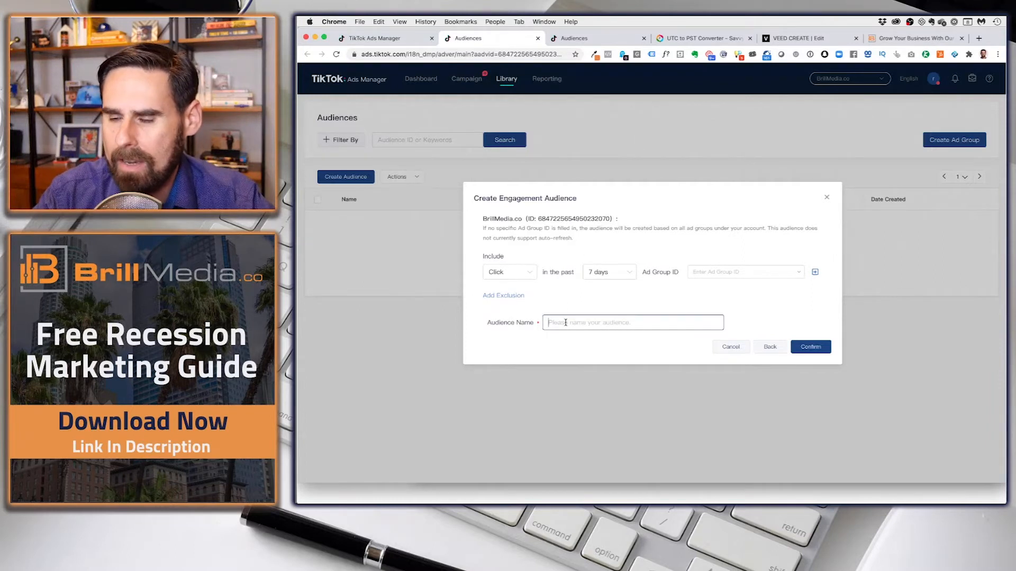
# Try an engagement audience that includes impressions and excludes clicks, and return to the custom audience types without saving
pyautogui.click(512, 296)
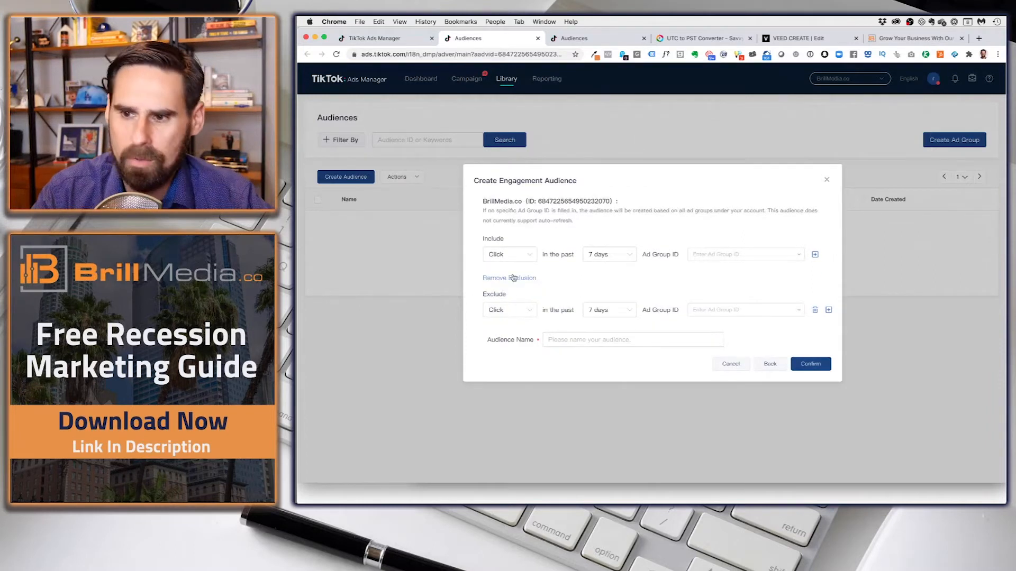
pyautogui.click(512, 254)
pyautogui.click(513, 290)
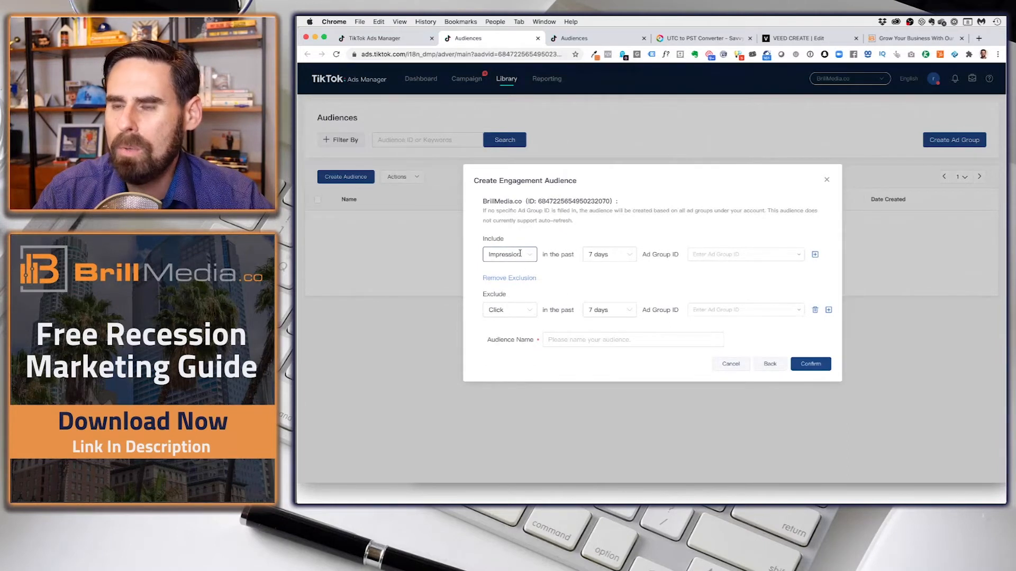
pyautogui.click(530, 312)
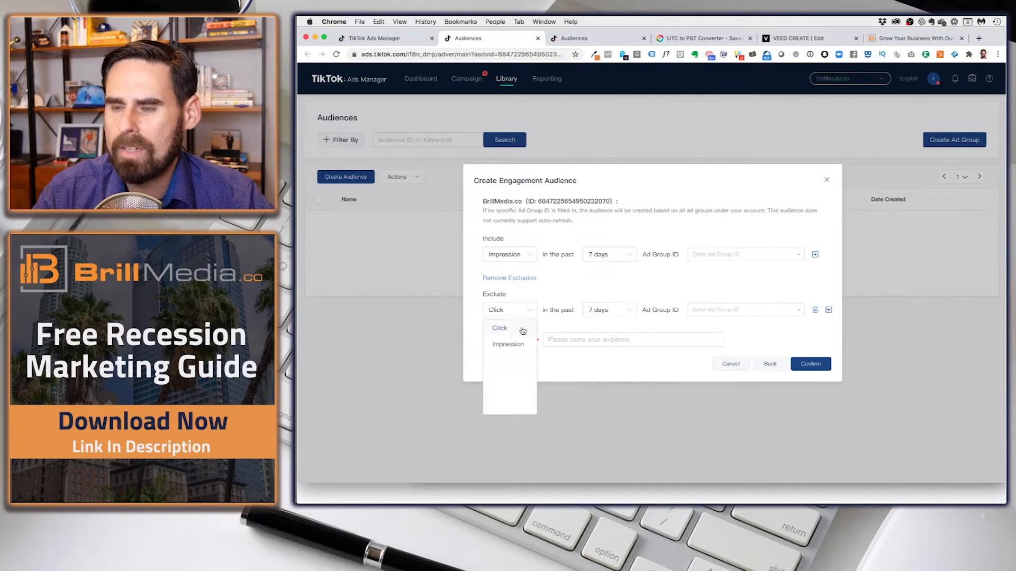
pyautogui.click(522, 330)
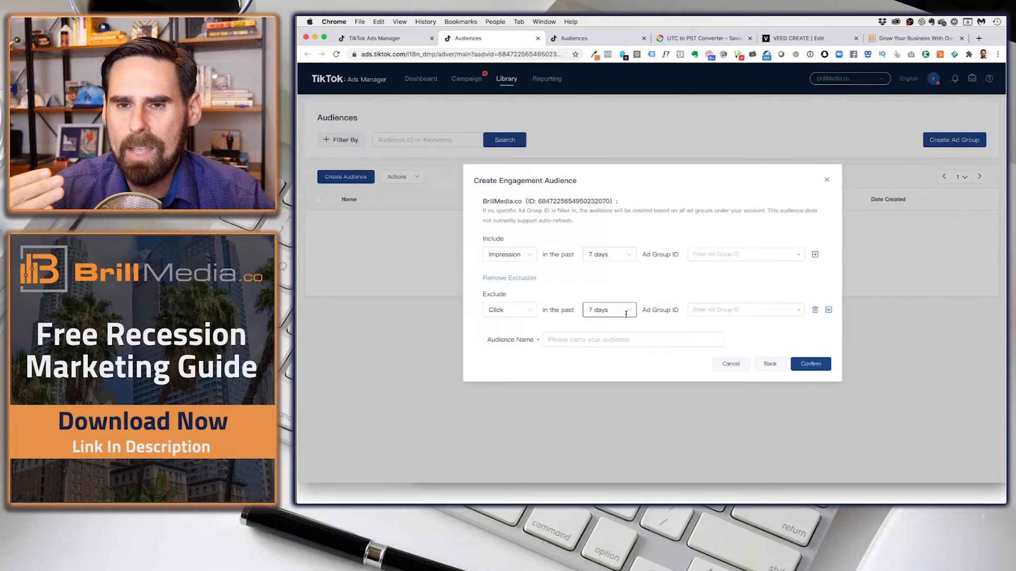
pyautogui.click(769, 364)
# Open the app activity audience form, examine its event and exclusion options, and return to the custom audience types
pyautogui.click(602, 323)
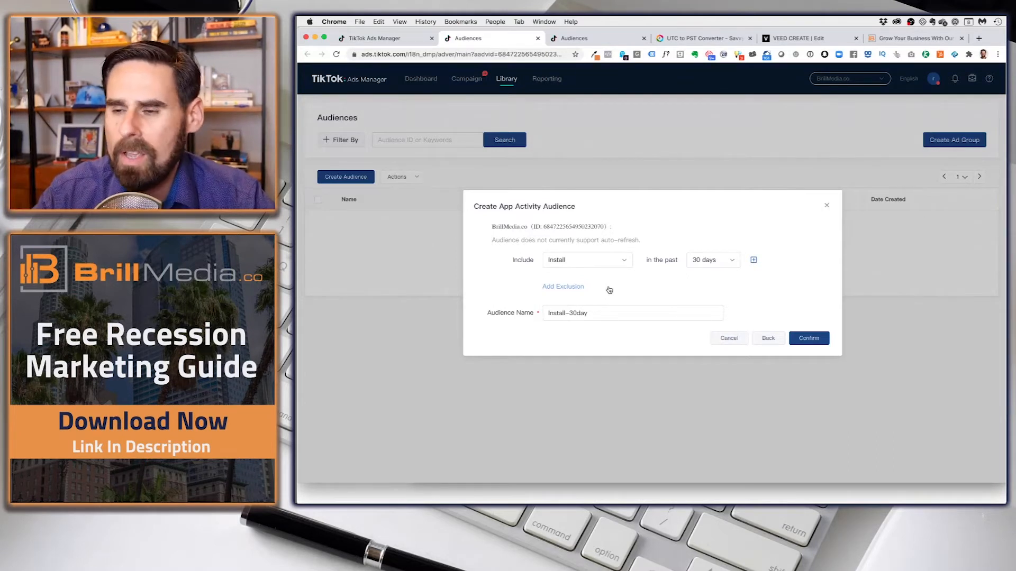
pyautogui.click(598, 259)
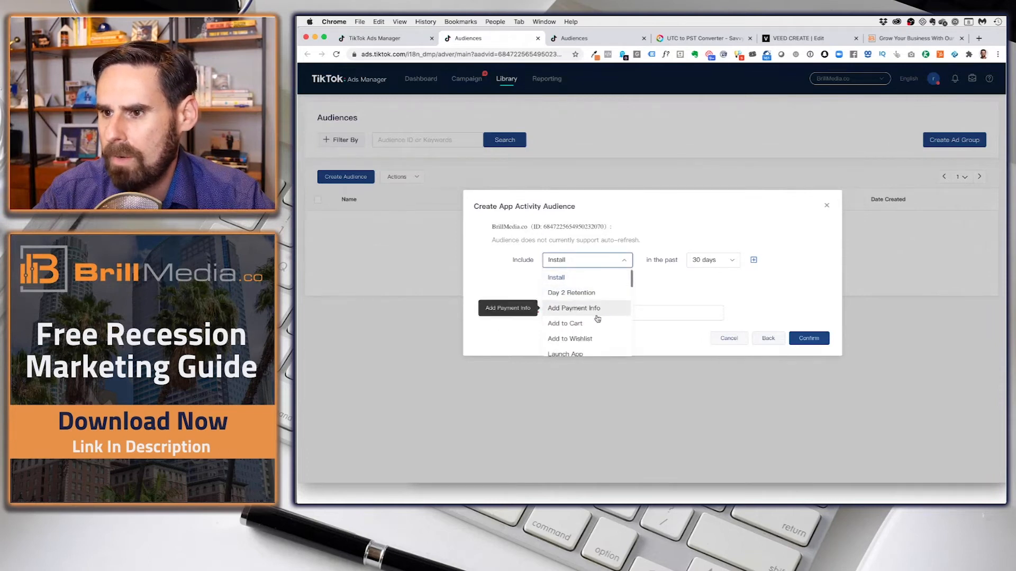
pyautogui.click(664, 292)
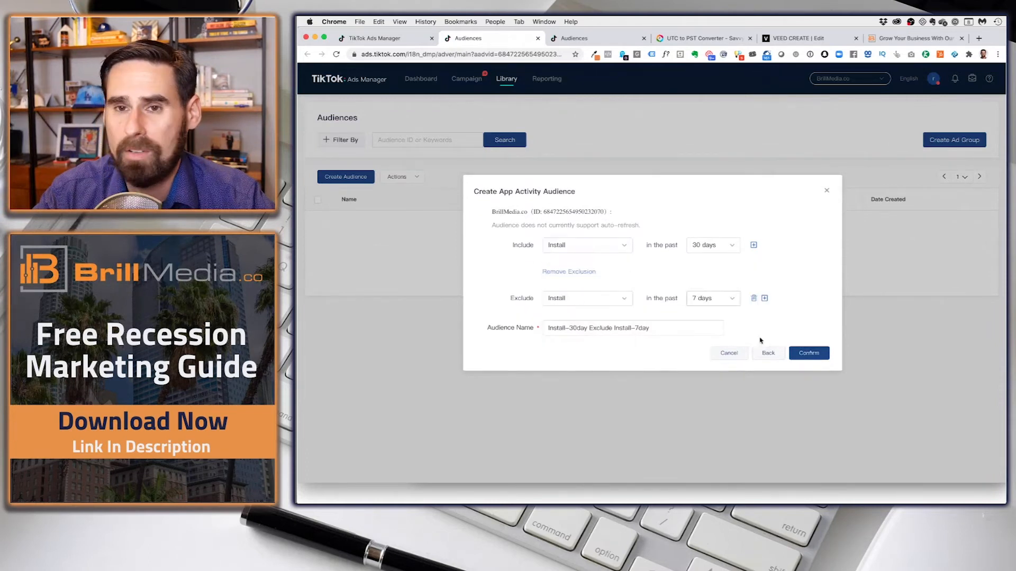
pyautogui.click(775, 358)
# Examine the full list of website traffic audience events, including the cart and order events, and exit custom audience creation
pyautogui.click(743, 327)
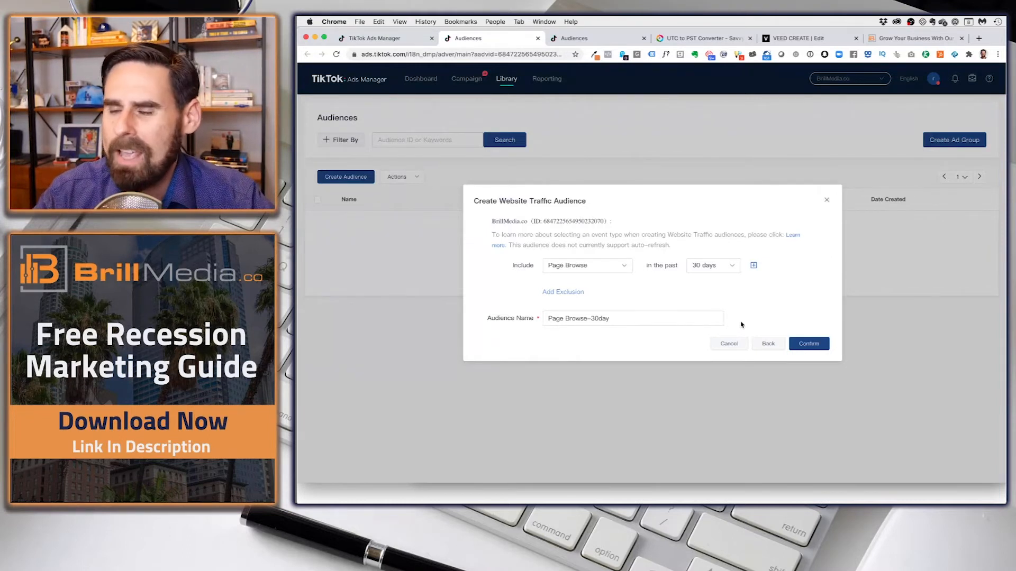
pyautogui.click(584, 272)
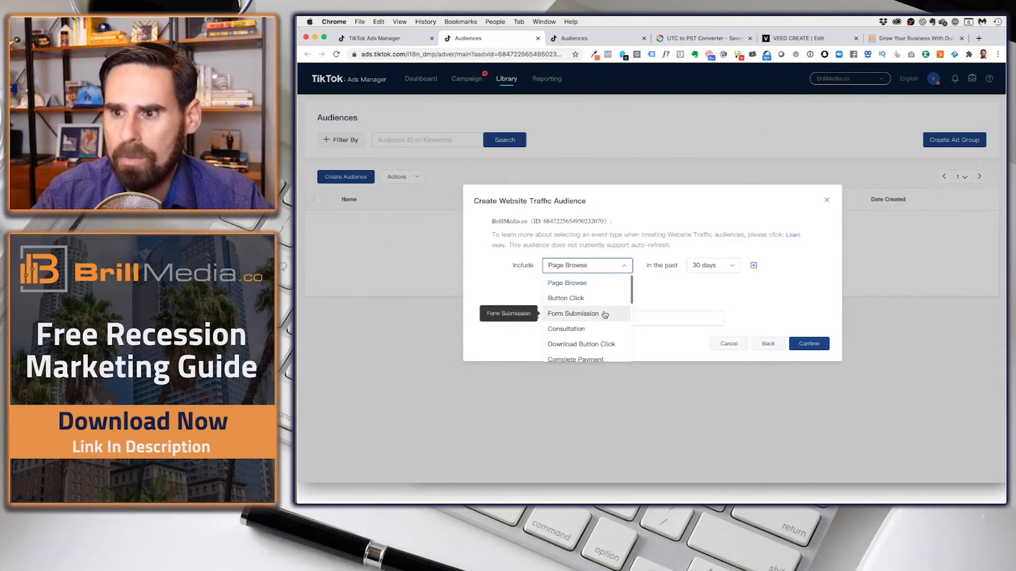
pyautogui.scroll(-2, 600, 329)
pyautogui.scroll(-4, 604, 321)
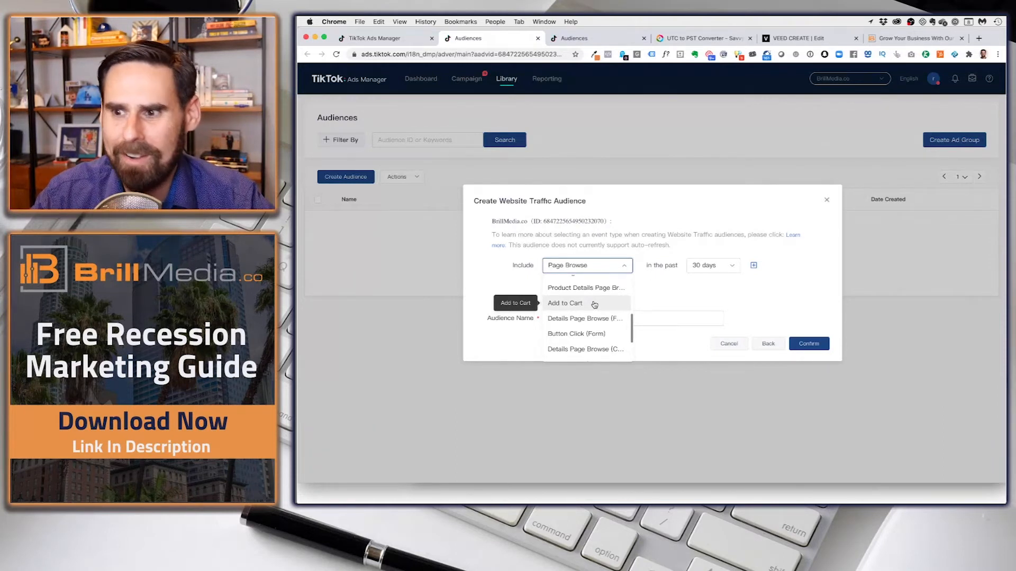
pyautogui.click(683, 303)
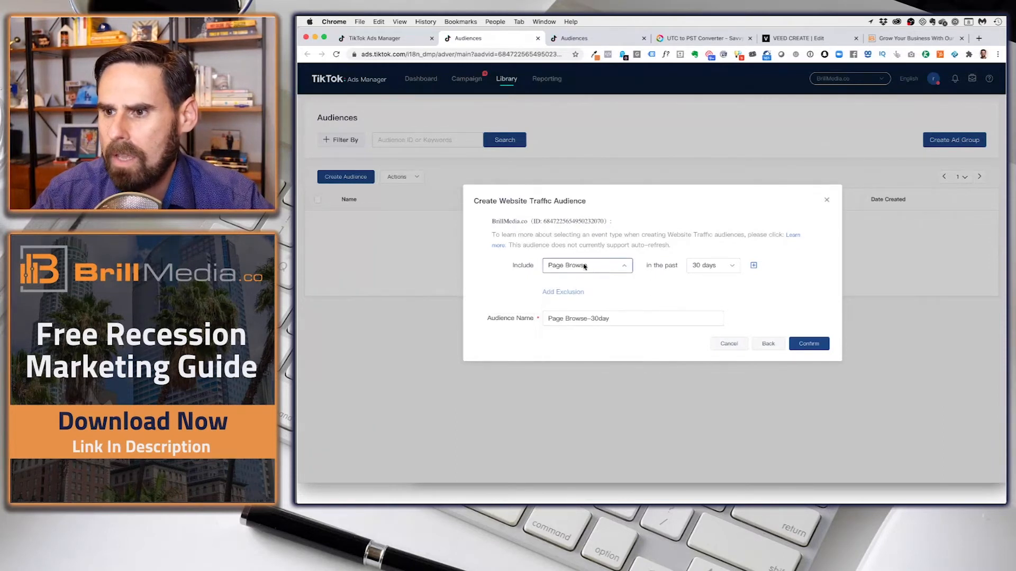
pyautogui.click(582, 265)
pyautogui.scroll(-2, 598, 328)
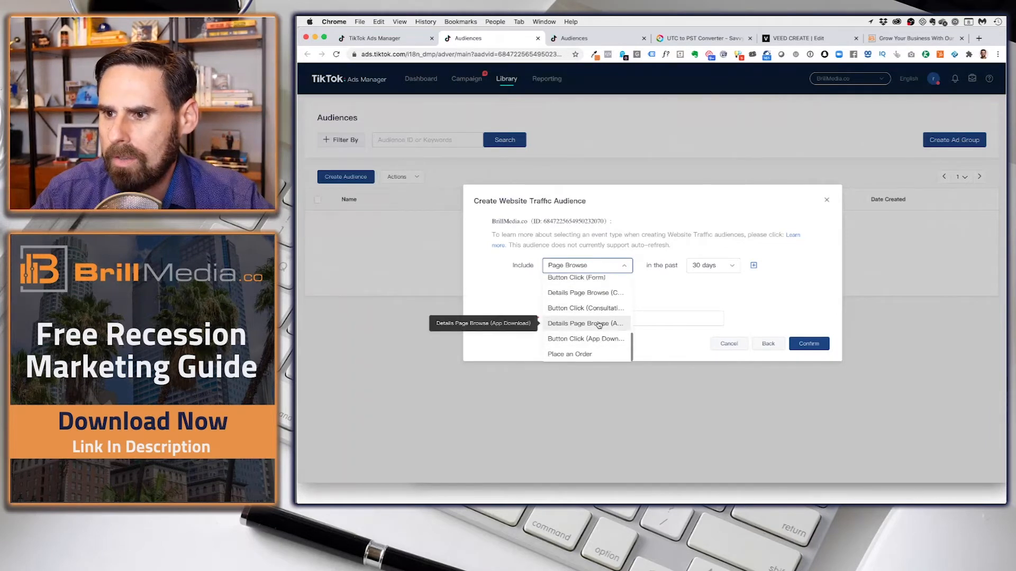
pyautogui.click(674, 306)
pyautogui.tripleClick(703, 317)
pyautogui.click(760, 344)
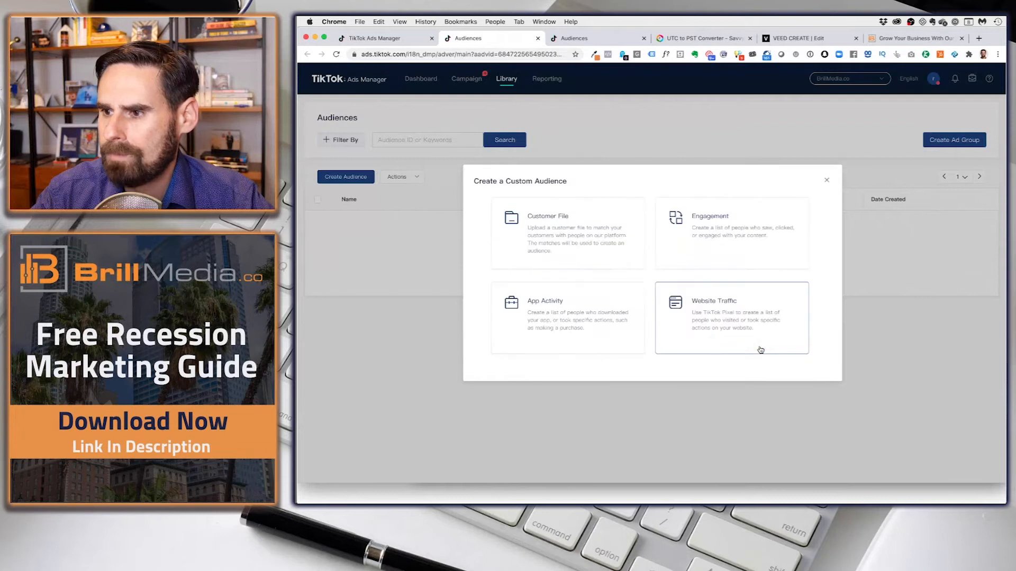
pyautogui.click(826, 180)
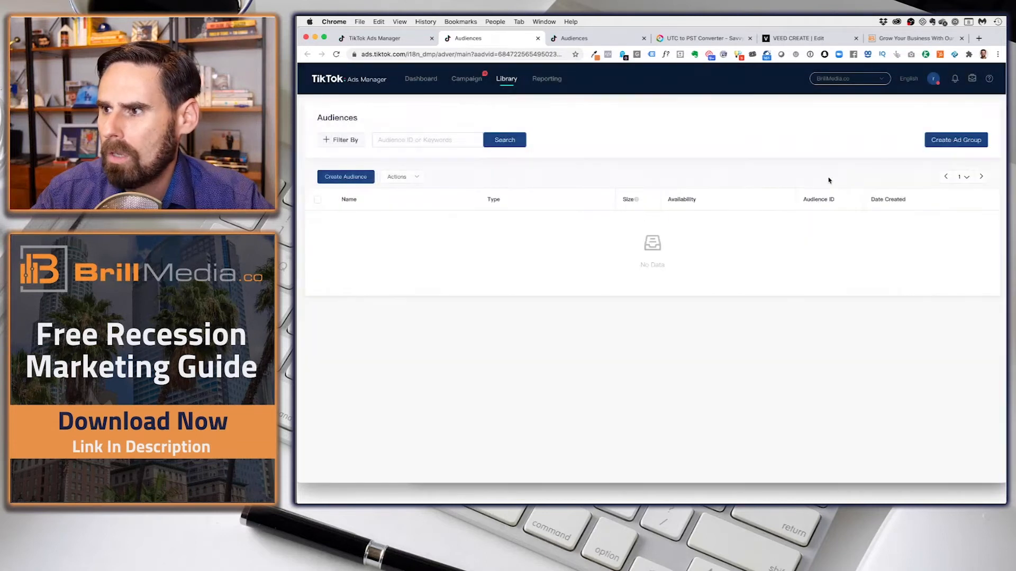
# Start a lookalike audience, examine its source and placement options, and exit audience creation without saving
pyautogui.click(341, 176)
pyautogui.click(692, 297)
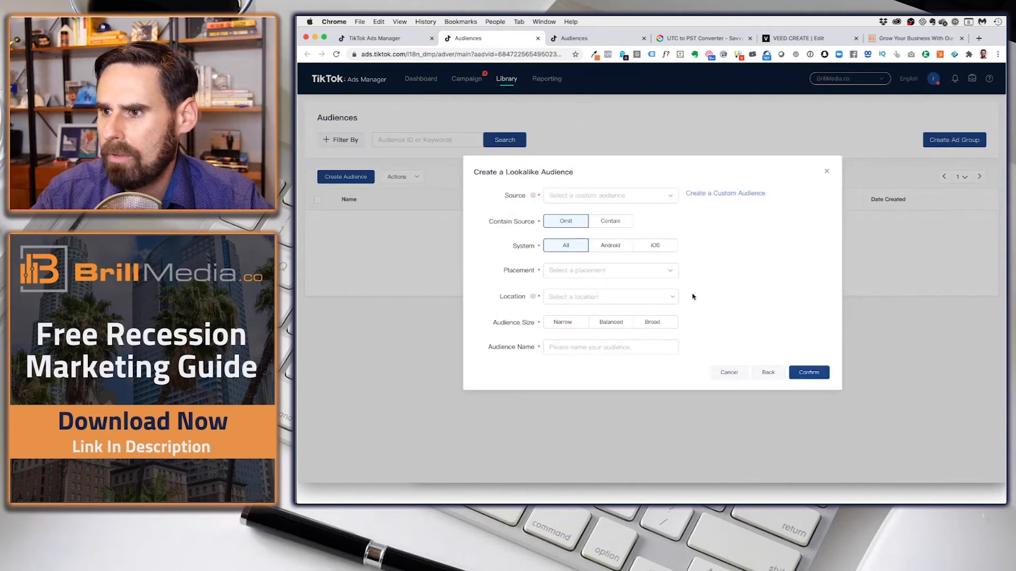
pyautogui.click(585, 195)
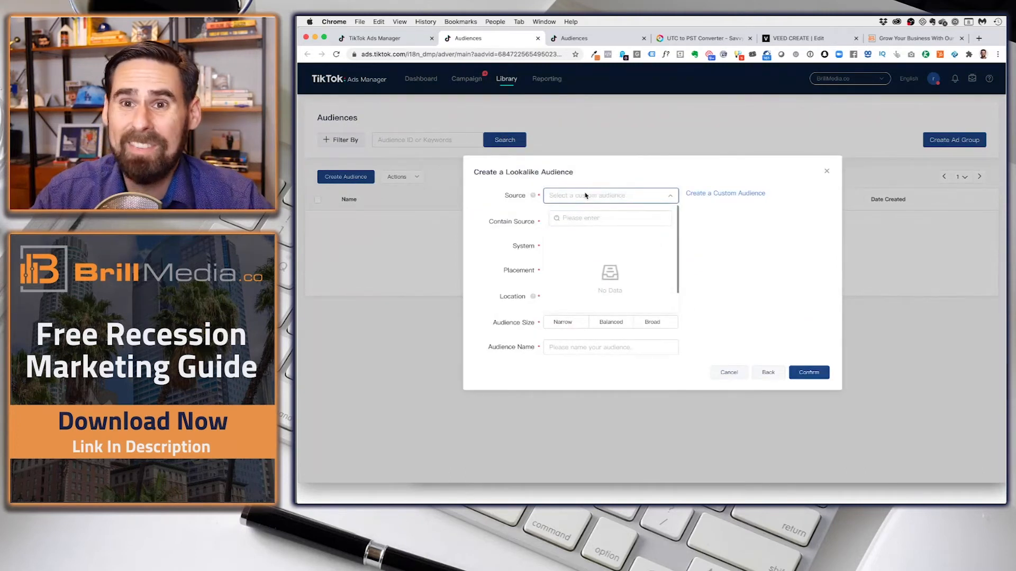
pyautogui.click(532, 211)
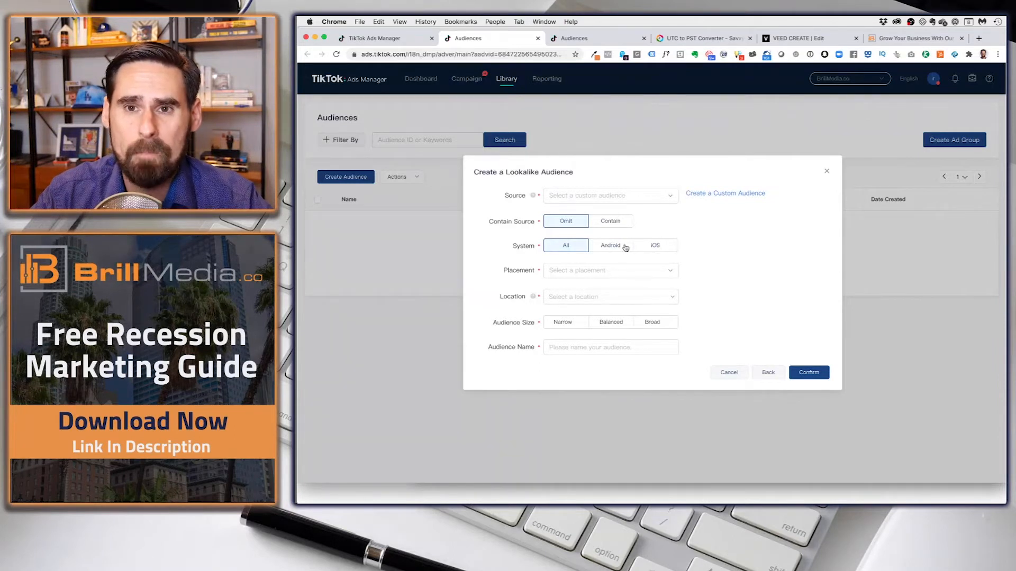
pyautogui.click(610, 274)
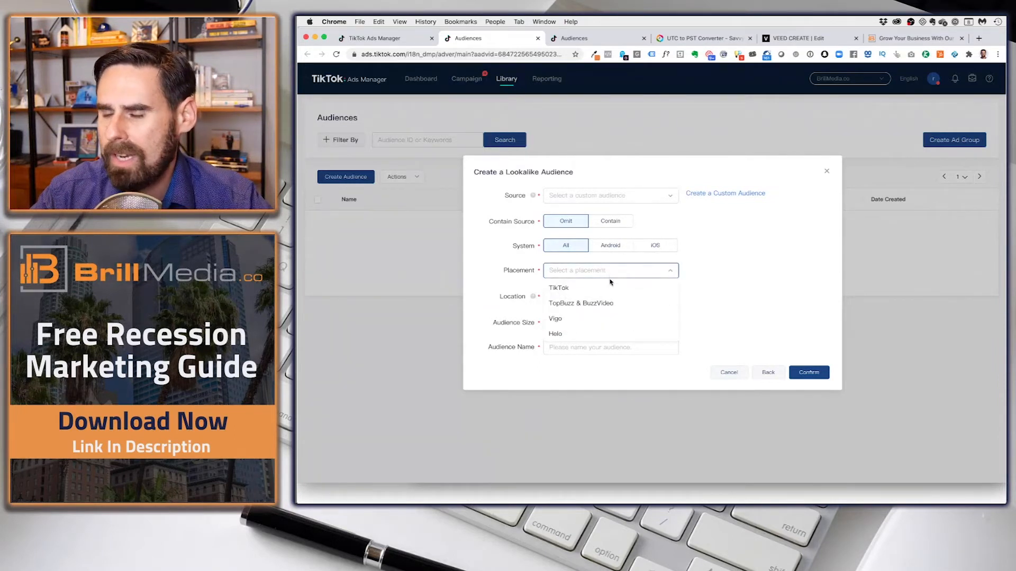
pyautogui.click(711, 290)
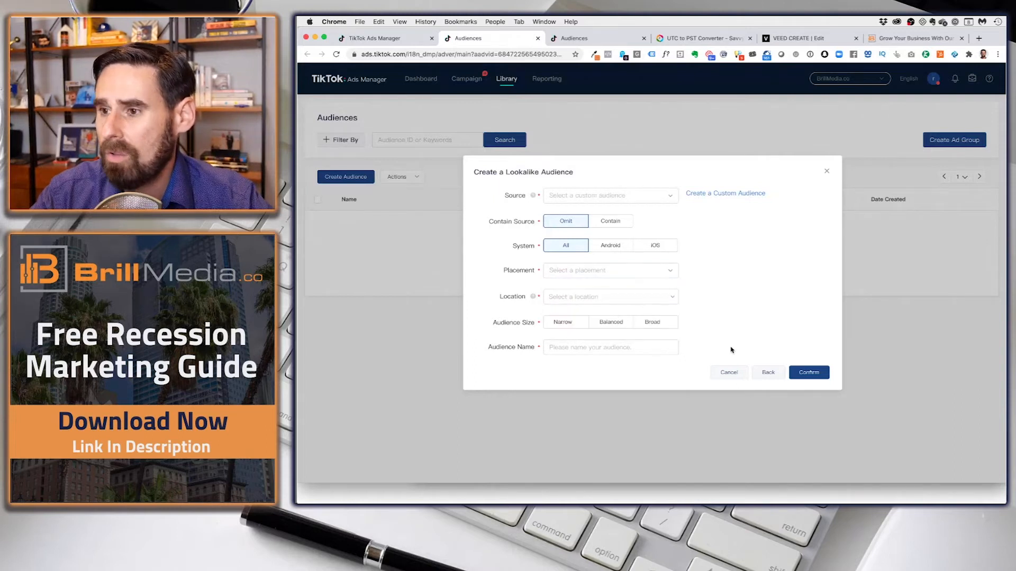
pyautogui.click(658, 197)
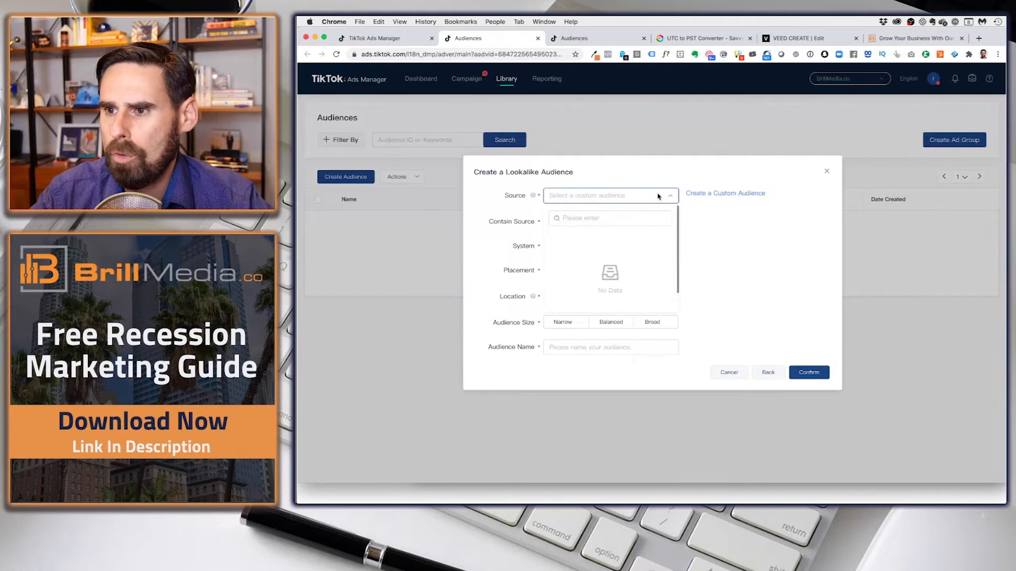
pyautogui.click(752, 273)
pyautogui.click(766, 372)
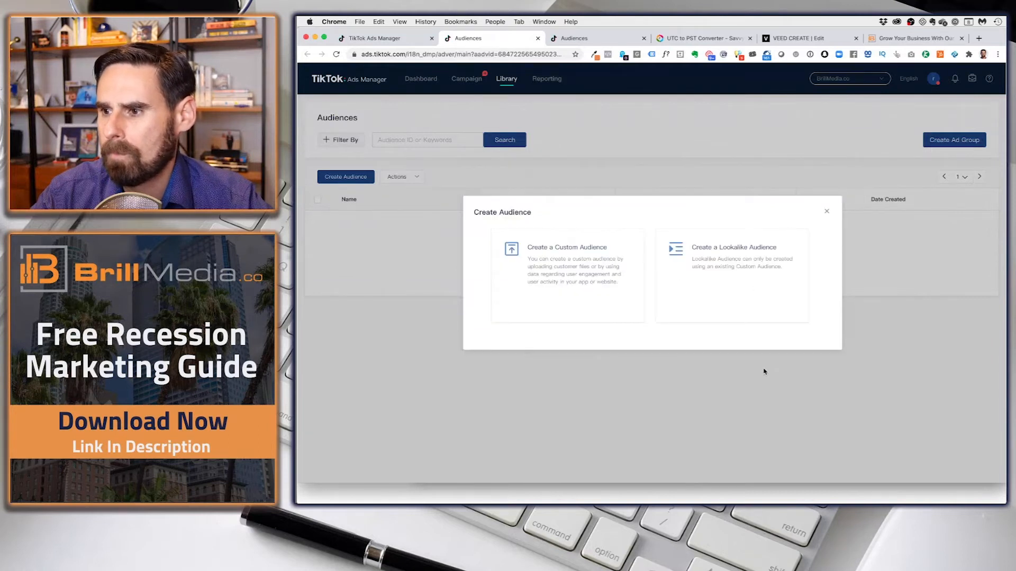
pyautogui.click(827, 211)
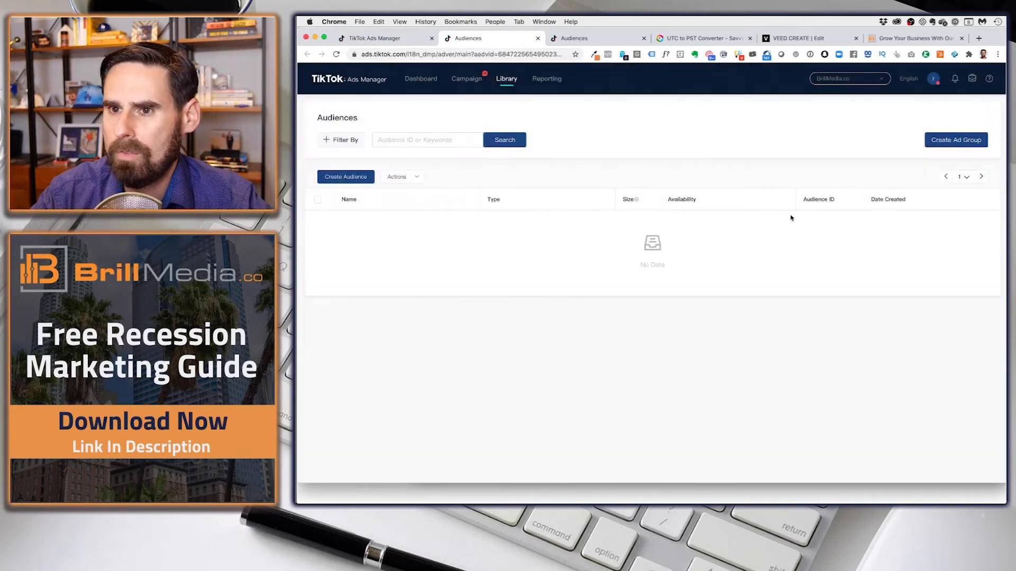
# Return to the ad group setup and target the age groups 18-24, 25-34 and 35-44
pyautogui.click(405, 37)
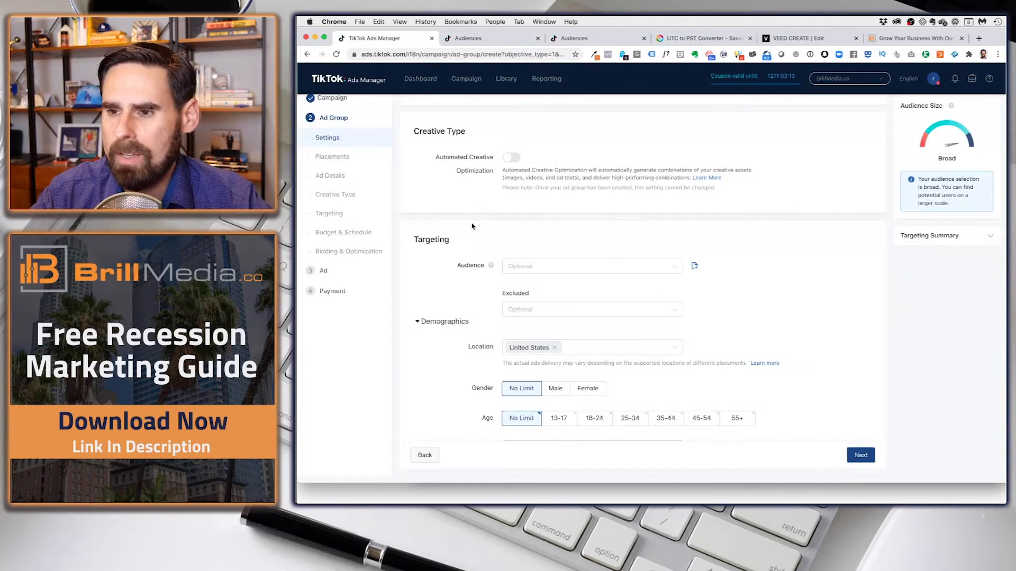
pyautogui.scroll(-5, 473, 226)
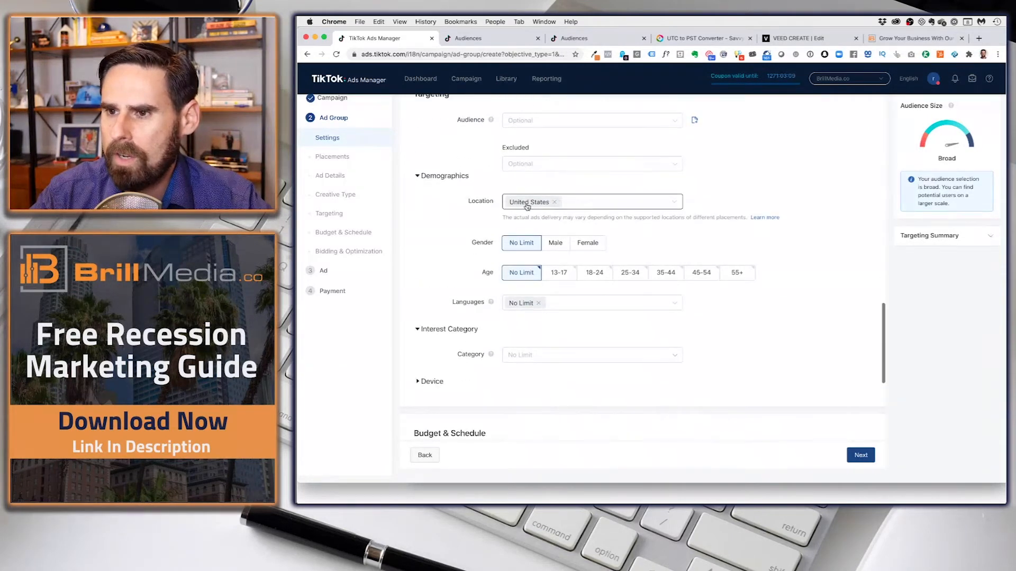
pyautogui.click(594, 272)
pyautogui.click(665, 272)
pyautogui.click(629, 272)
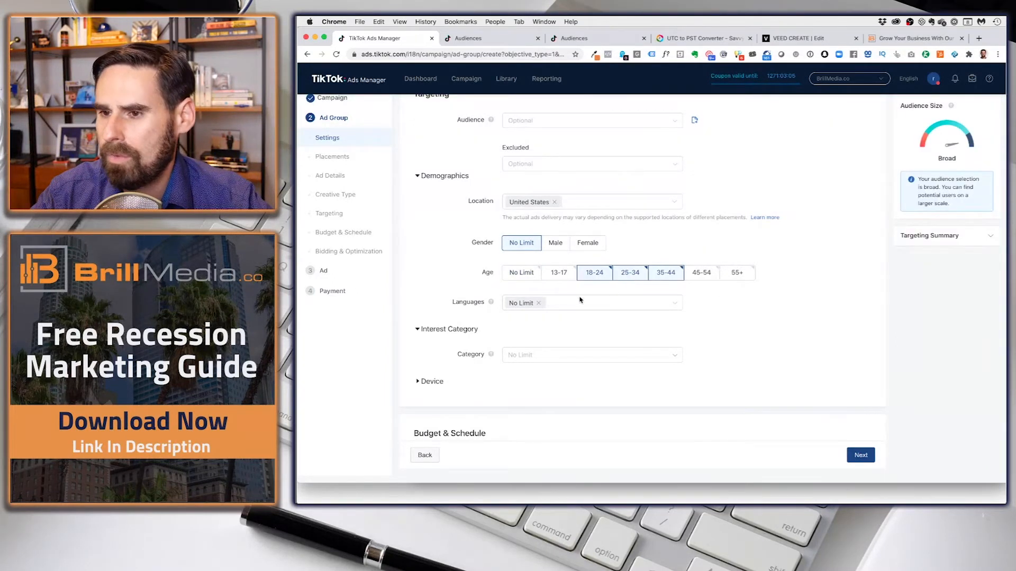
# Add Apparel & Accessories as the ad group's interest category
pyautogui.scroll(-3, 558, 302)
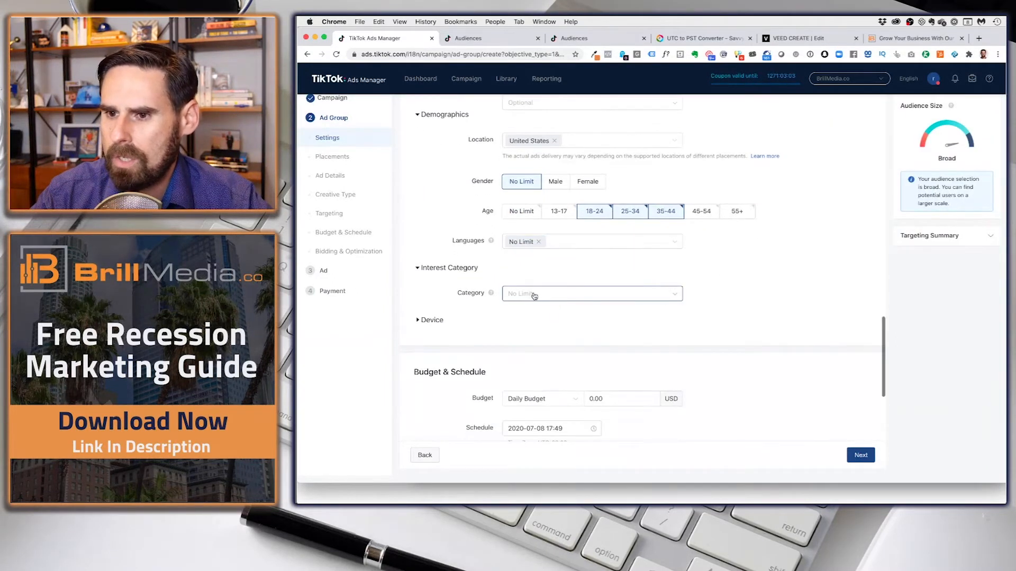
pyautogui.click(536, 293)
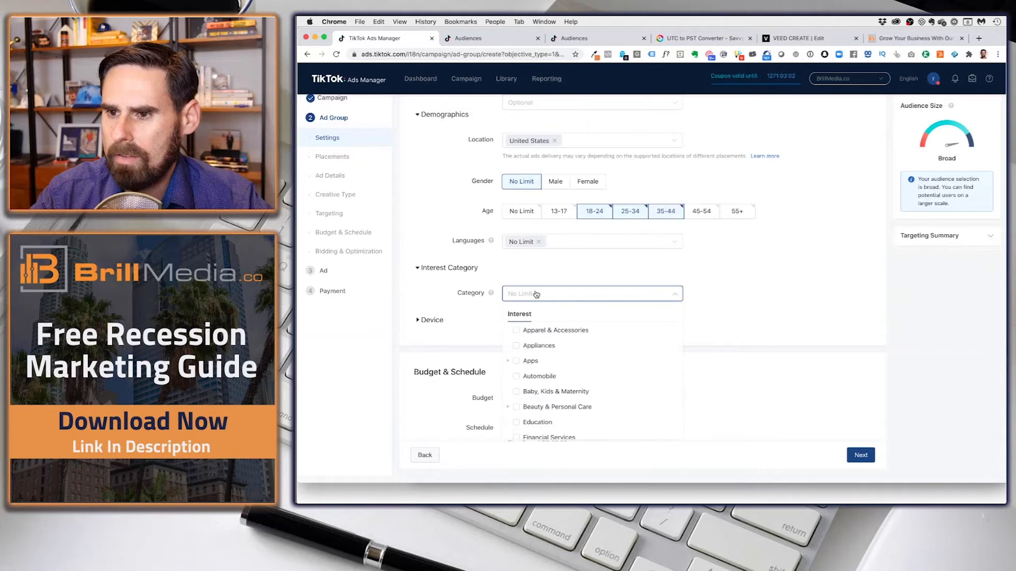
pyautogui.click(542, 330)
pyautogui.click(555, 381)
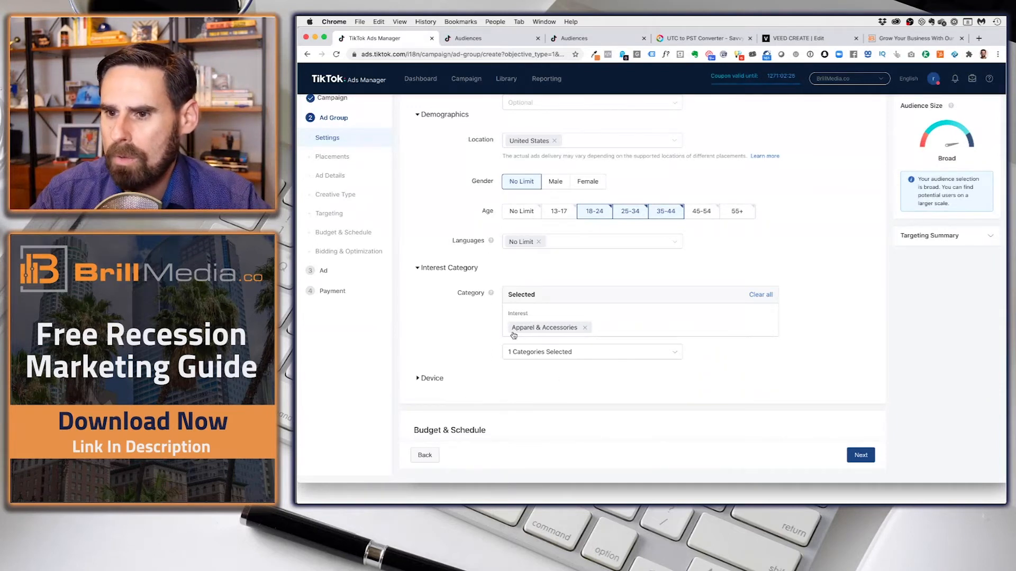
pyautogui.moveTo(493, 296)
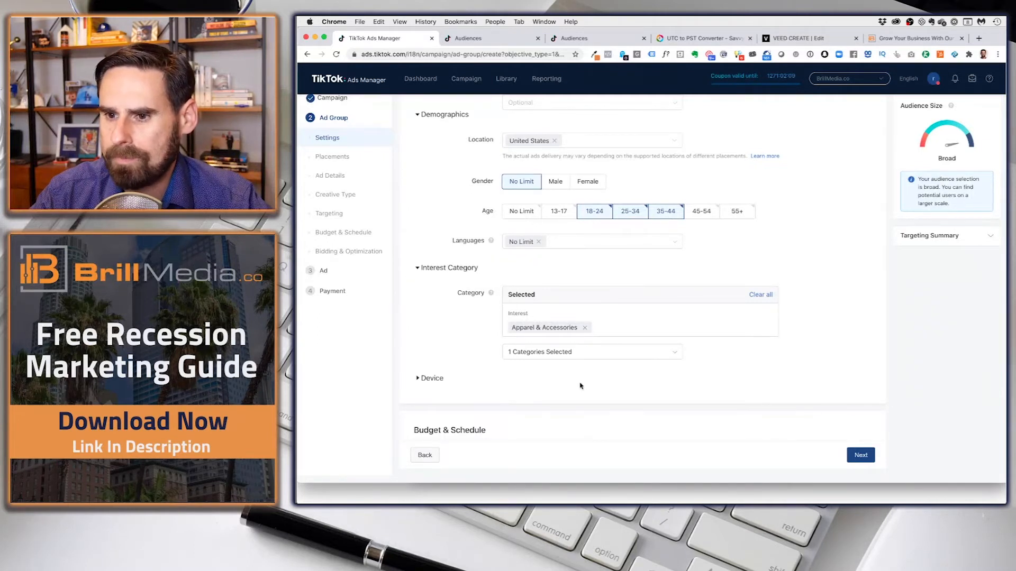
# Expand the Device targeting settings and examine the operating system, connection type, carrier and device price options
pyautogui.click(420, 379)
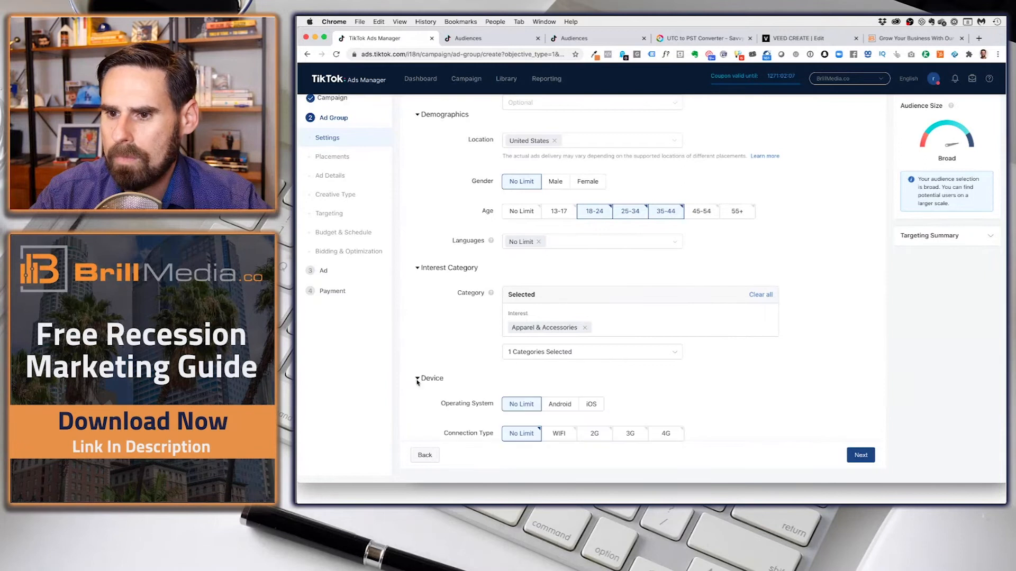
pyautogui.scroll(-4, 458, 347)
pyautogui.rightClick(457, 344)
pyautogui.click(437, 280)
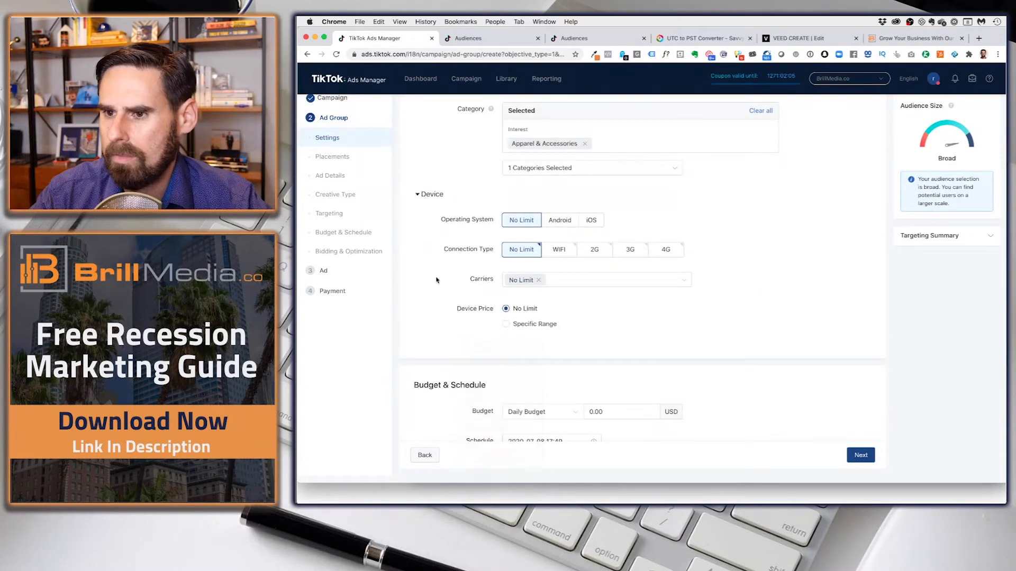
pyautogui.scroll(-1, 459, 294)
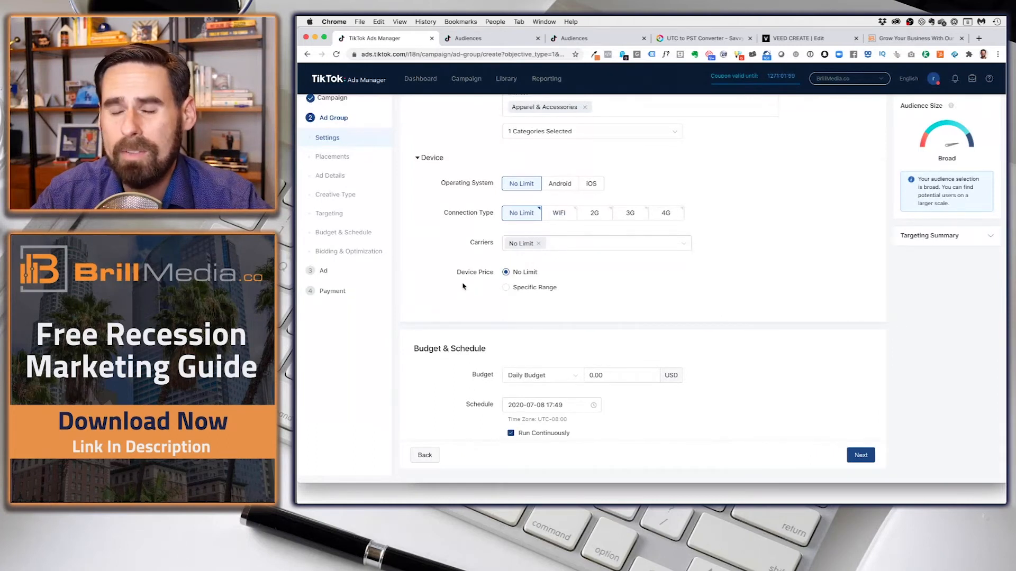
# Set the ad group's daily budget to 100 USD
pyautogui.scroll(-4, 458, 294)
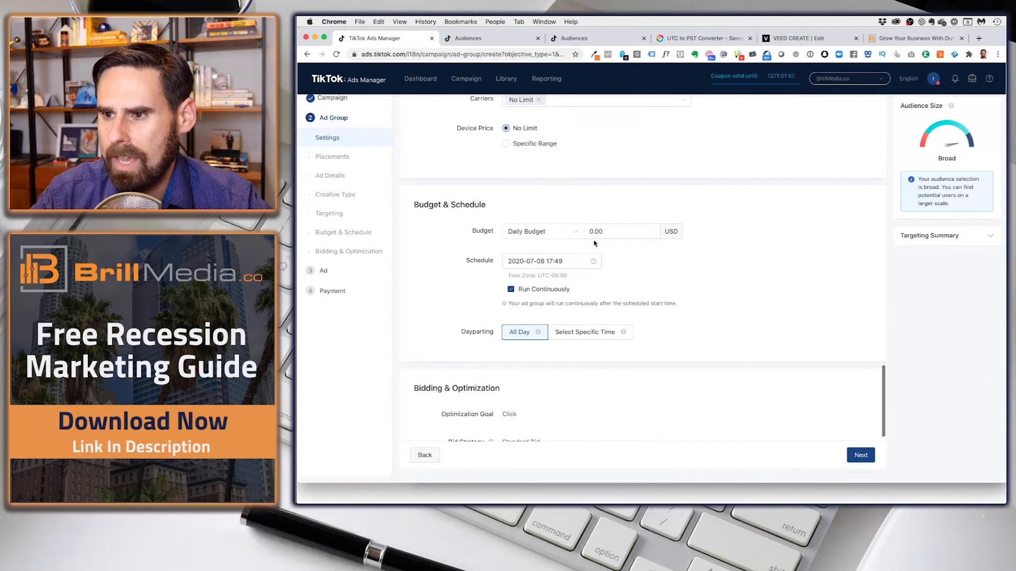
pyautogui.doubleClick(607, 232)
pyautogui.write('100')
# Try a fixed schedule from 2020-07-08 to 2020-08-14, and return the ad group to running continuously
pyautogui.click(511, 290)
pyautogui.click(688, 263)
pyautogui.click(713, 362)
pyautogui.click(772, 312)
pyautogui.click(553, 261)
pyautogui.click(568, 350)
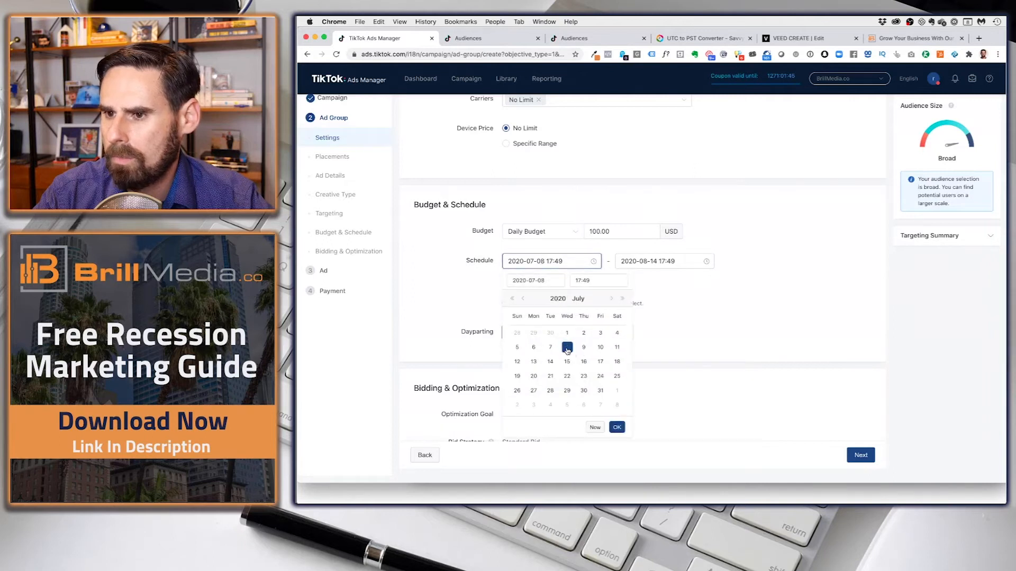
pyautogui.click(689, 313)
pyautogui.click(668, 268)
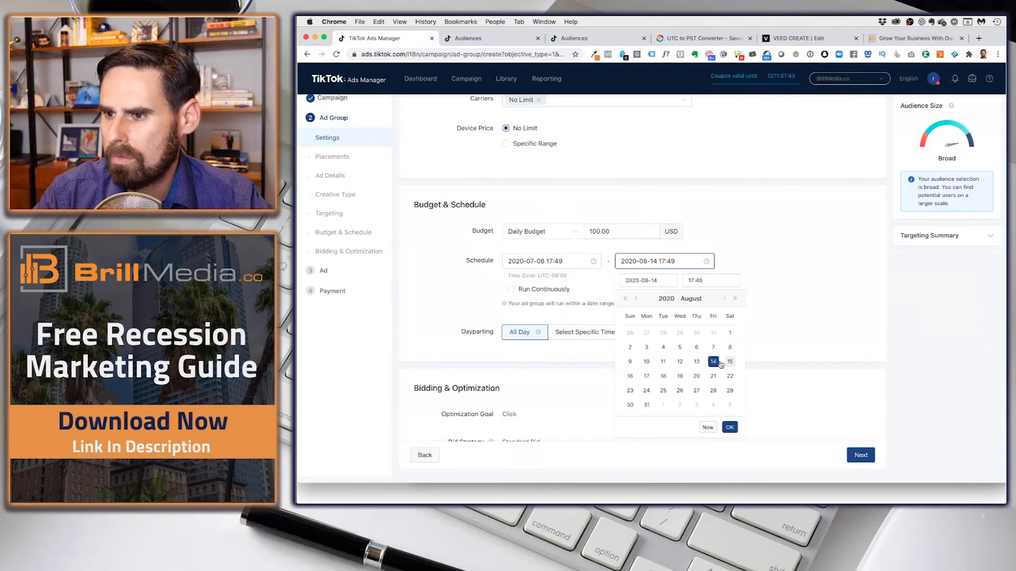
pyautogui.click(749, 348)
pyautogui.click(511, 290)
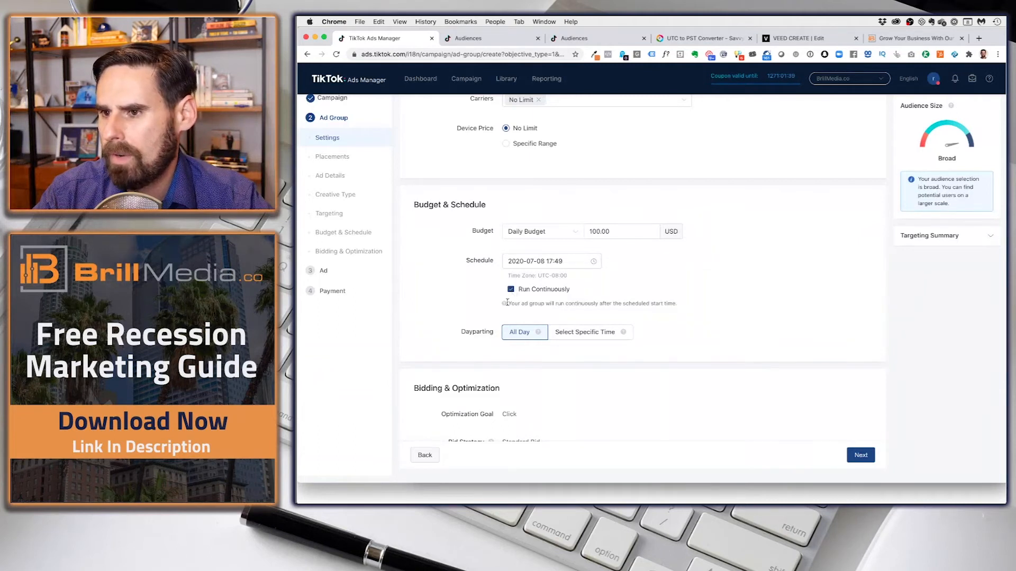
# Switch dayparting to specific times and select 10:00-18:00 for every day of the week
pyautogui.click(590, 332)
pyautogui.scroll(-3, 591, 332)
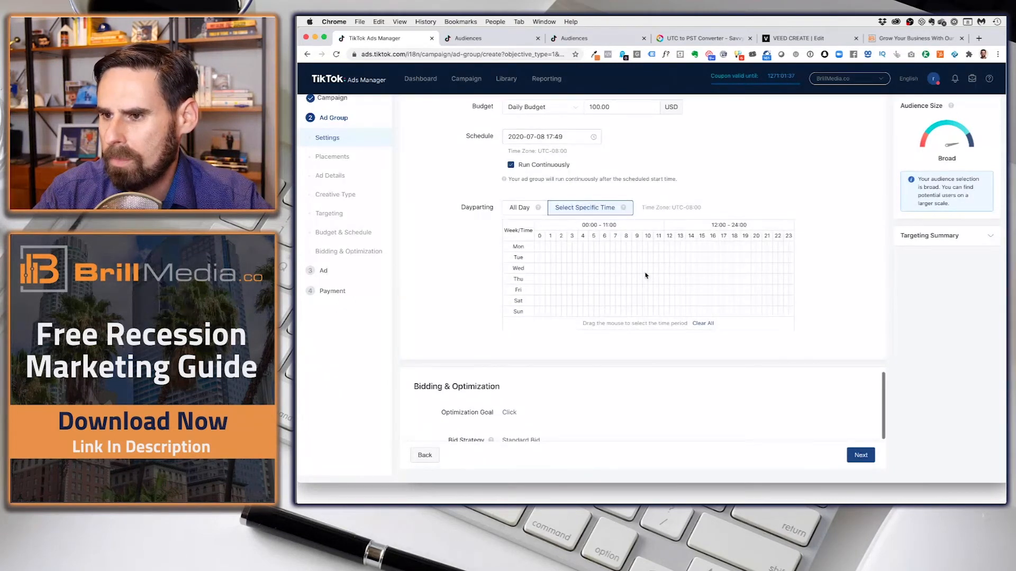
pyautogui.moveTo(727, 318); pyautogui.dragTo(727, 320)
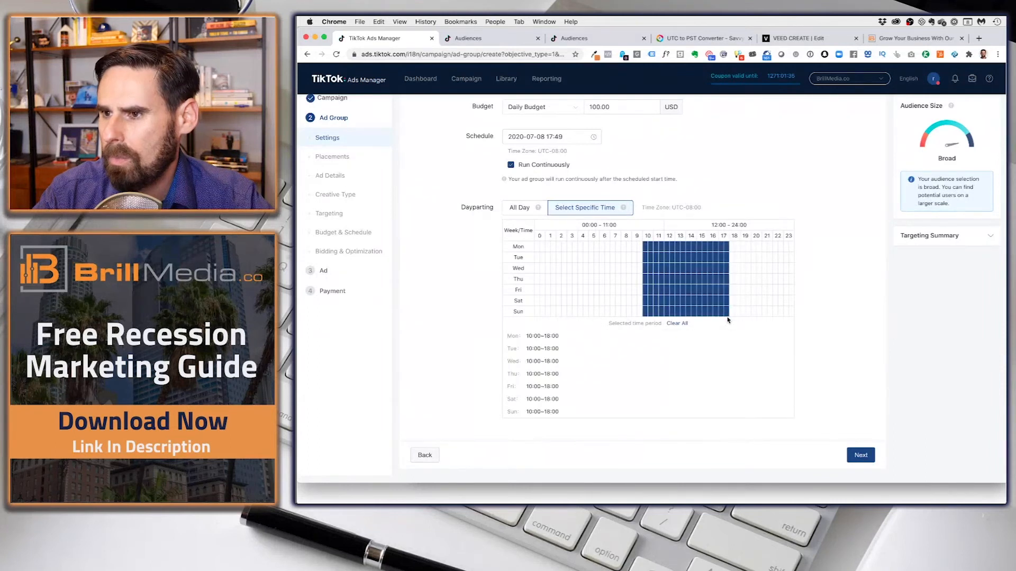
# Check the dayparting time zone and compare UTC with Pacific time in the Savvy Time converter
pyautogui.moveTo(642, 205); pyautogui.dragTo(705, 208)
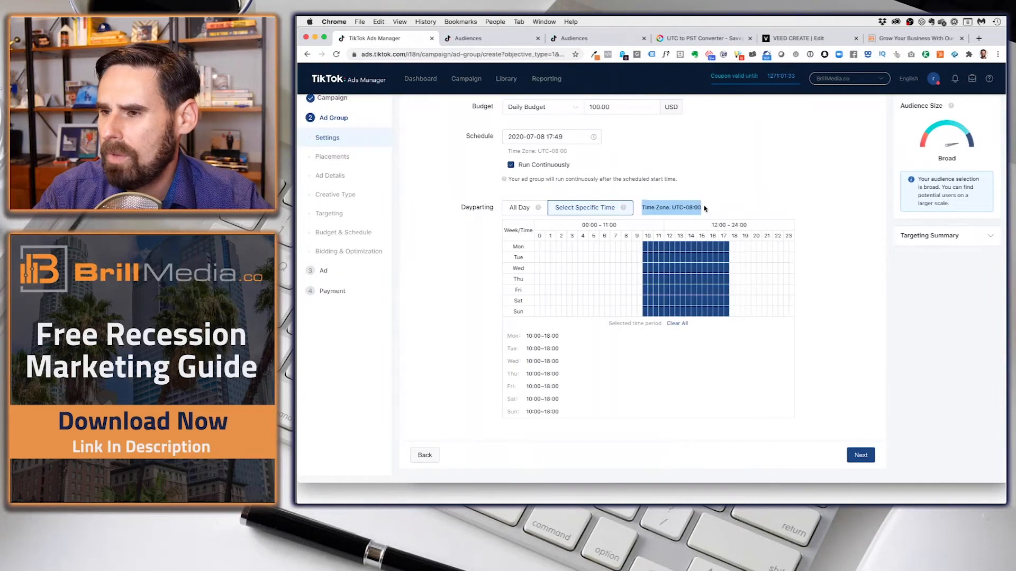
pyautogui.click(692, 39)
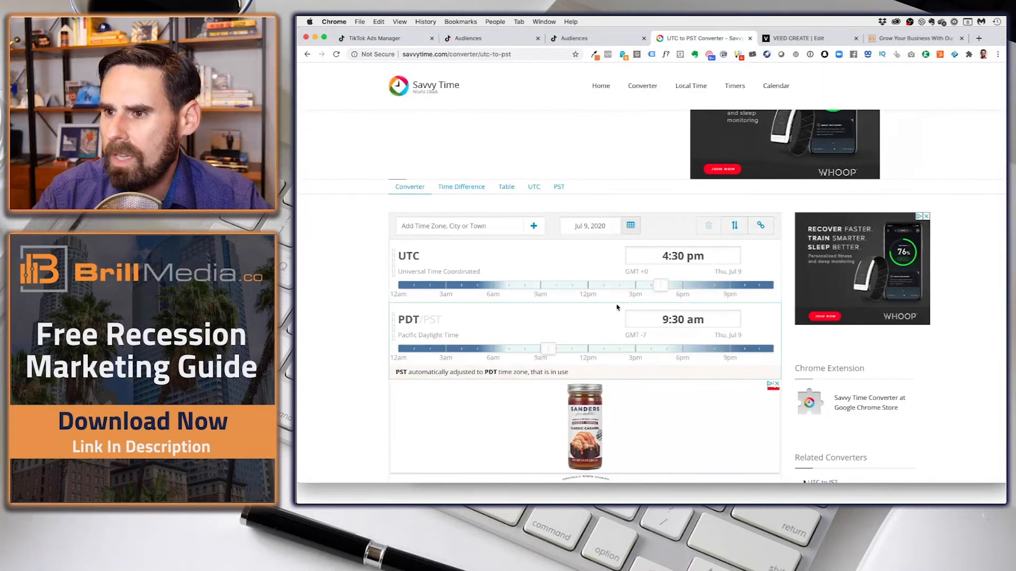
pyautogui.click(665, 256)
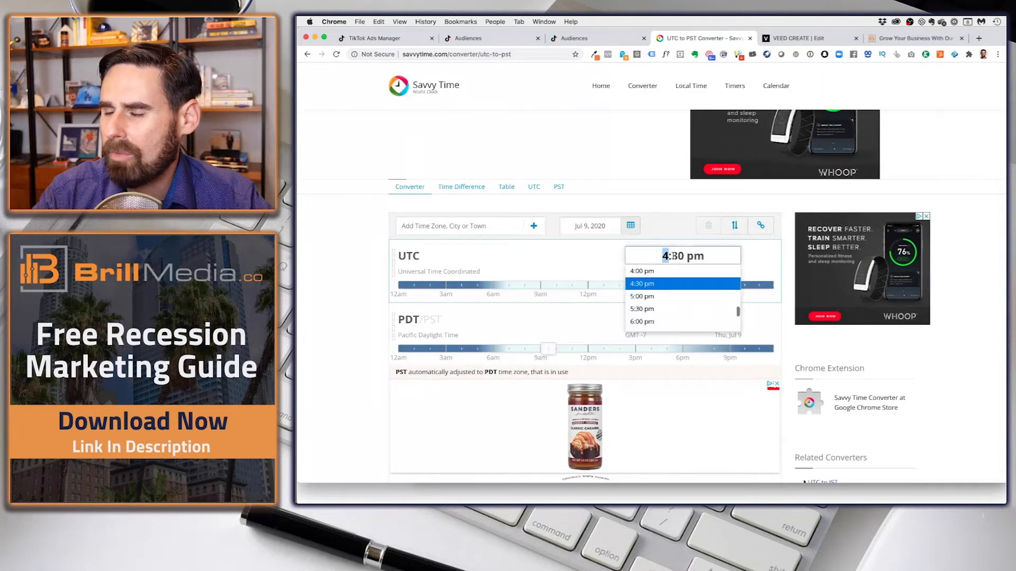
pyautogui.click(582, 268)
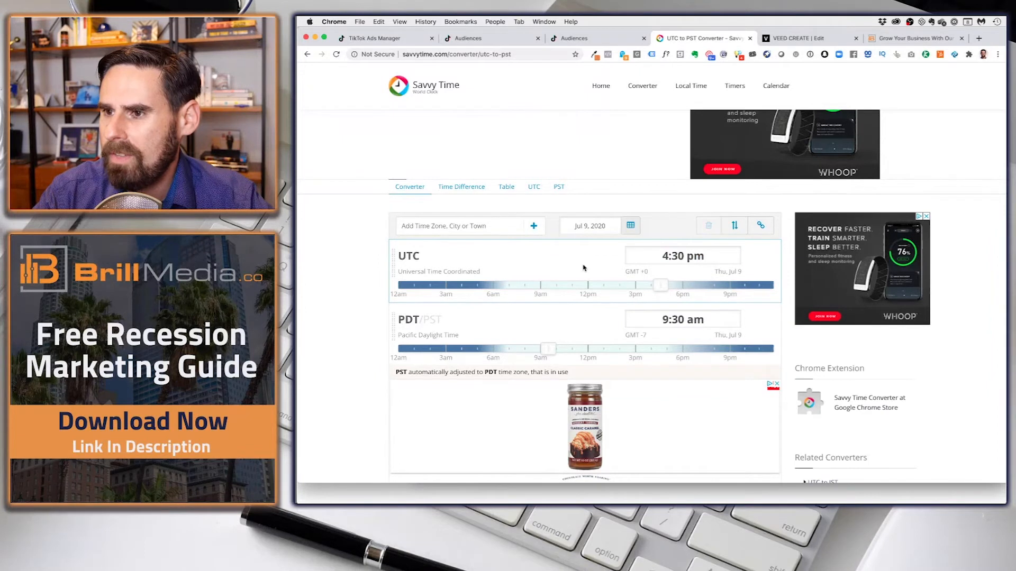
pyautogui.click(667, 320)
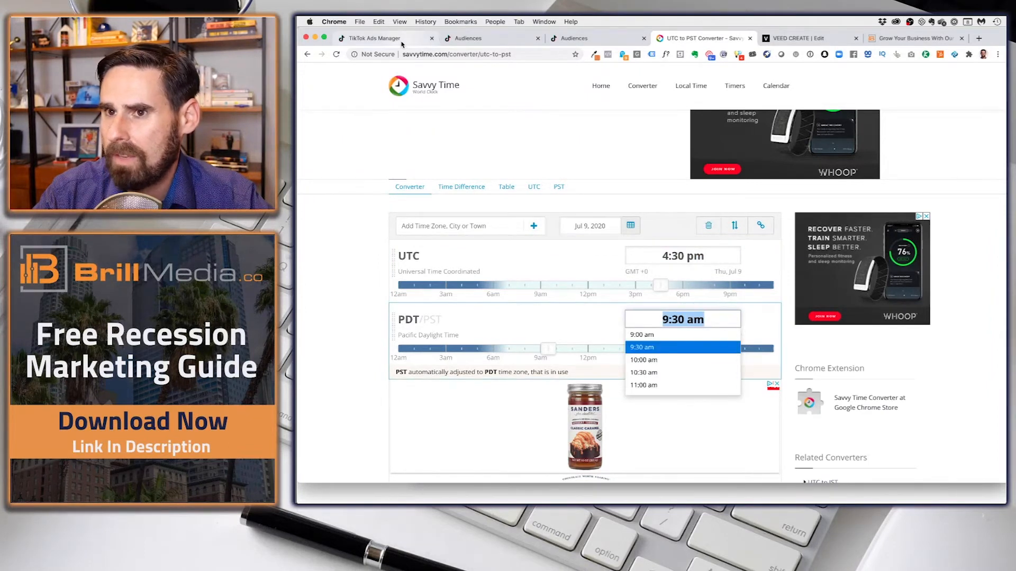
pyautogui.click(375, 38)
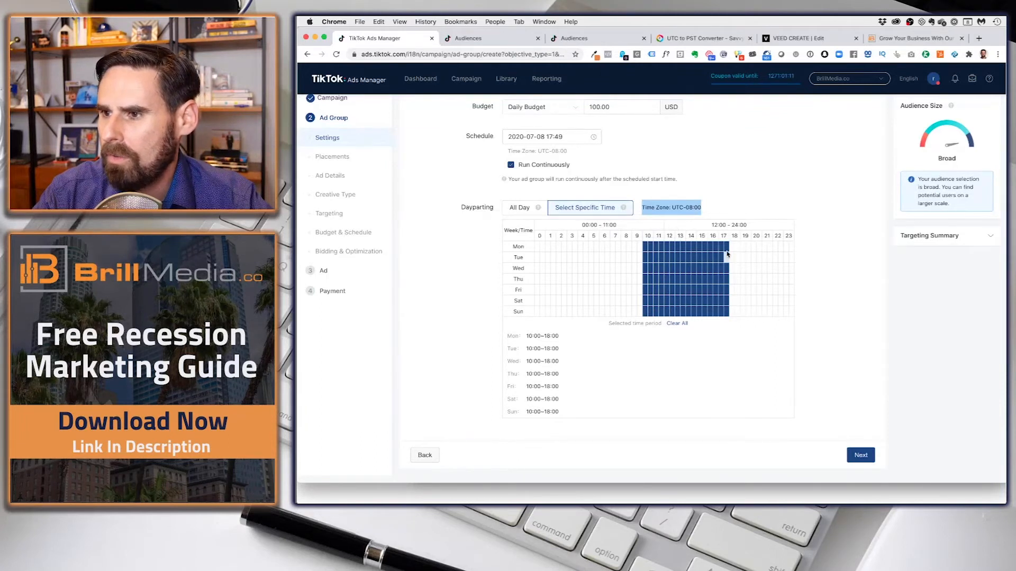
pyautogui.click(704, 39)
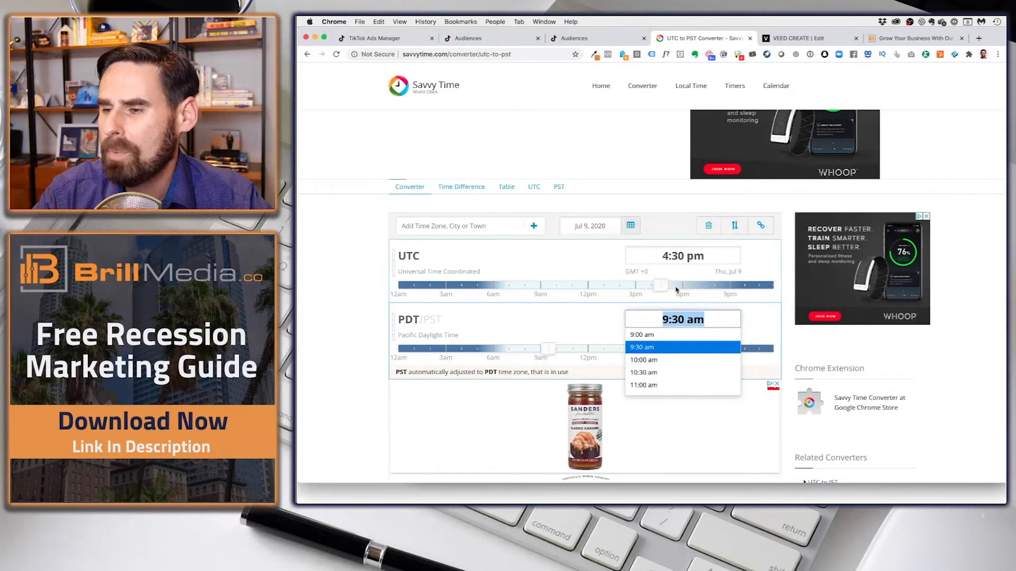
# Return to TikTok Ads Manager, clear the selected dayparting hours and select 16:30-24:00 for every day
pyautogui.click(376, 38)
pyautogui.click(710, 257)
pyautogui.click(720, 247)
pyautogui.click(662, 246)
pyautogui.moveTo(650, 247); pyautogui.dragTo(728, 313)
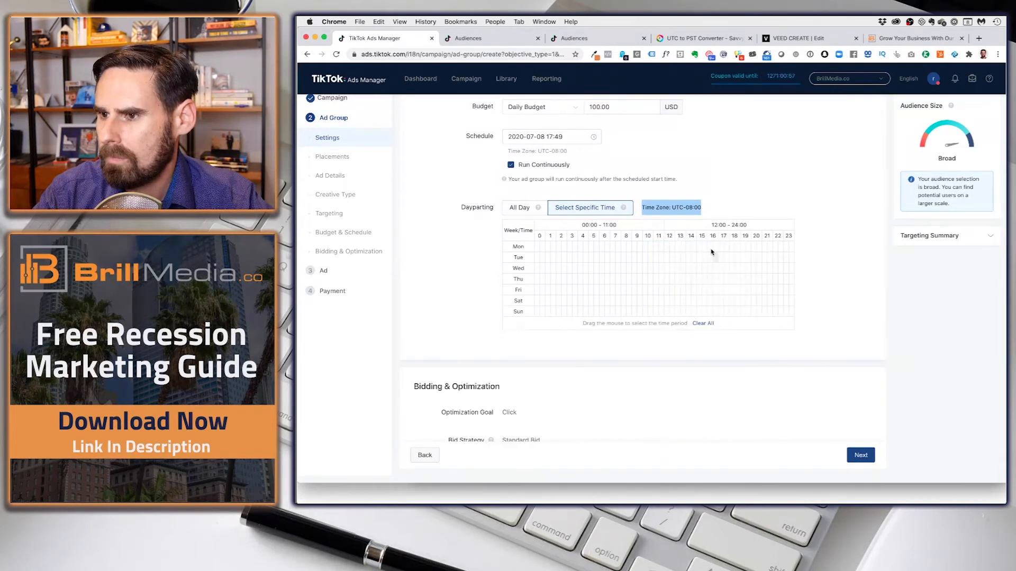
pyautogui.moveTo(716, 247); pyautogui.dragTo(791, 315)
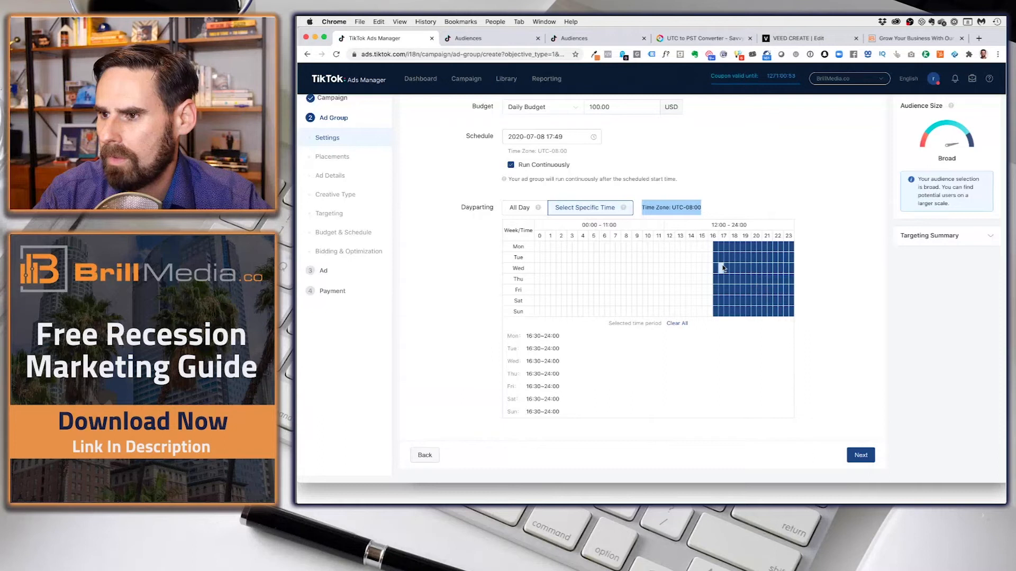
# Set the ad group's standard bid to 1.00 USD per click
pyautogui.scroll(-5, 450, 343)
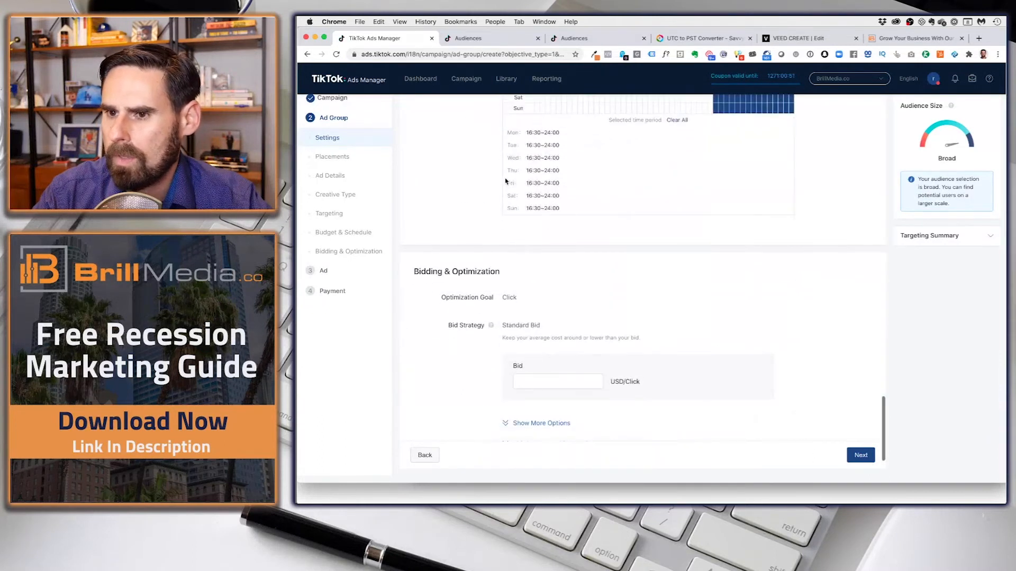
pyautogui.scroll(-1, 546, 169)
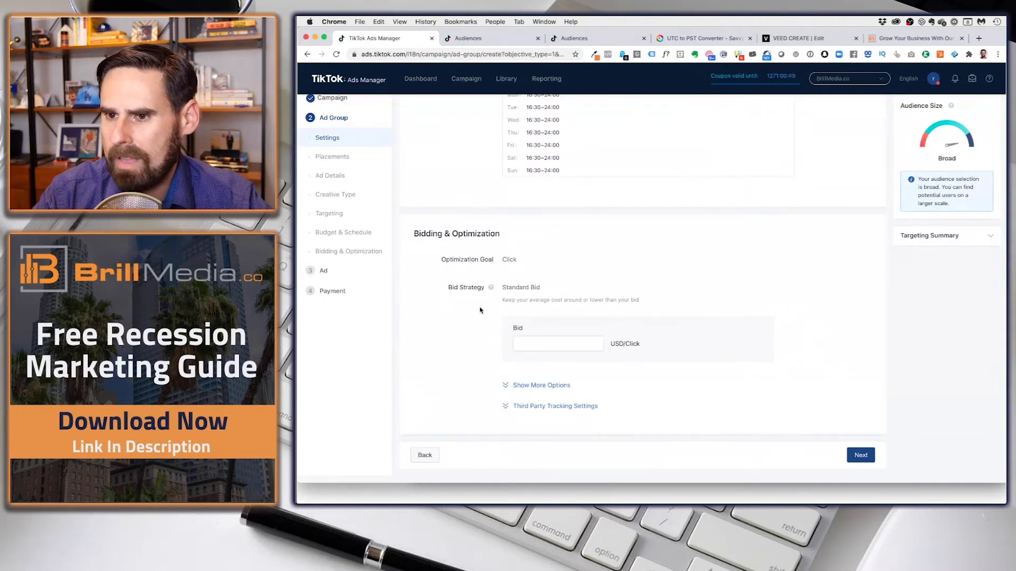
pyautogui.click(557, 341)
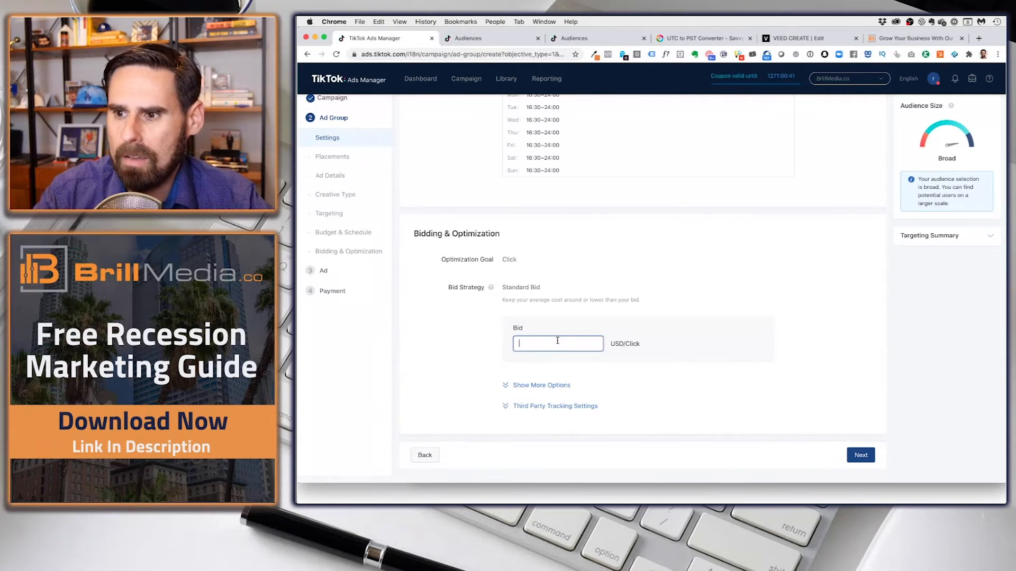
pyautogui.write('.01')
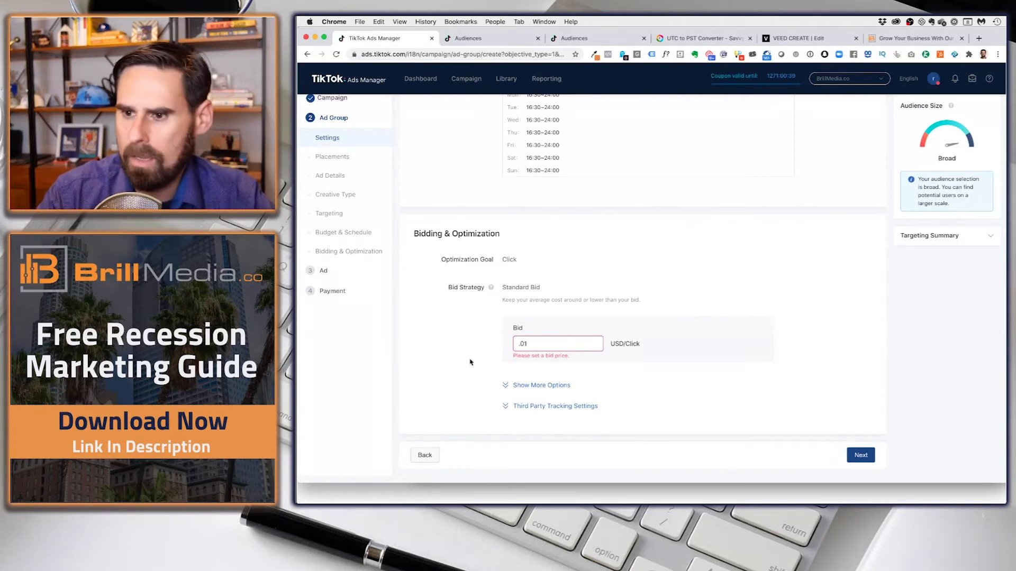
pyautogui.press('super+a')
pyautogui.write('1.')
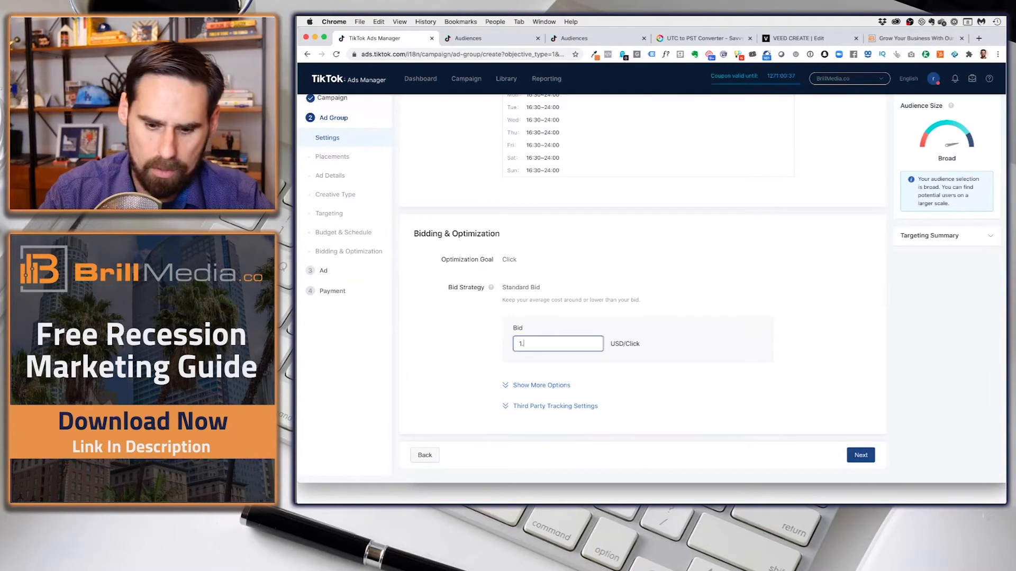
pyautogui.click(464, 367)
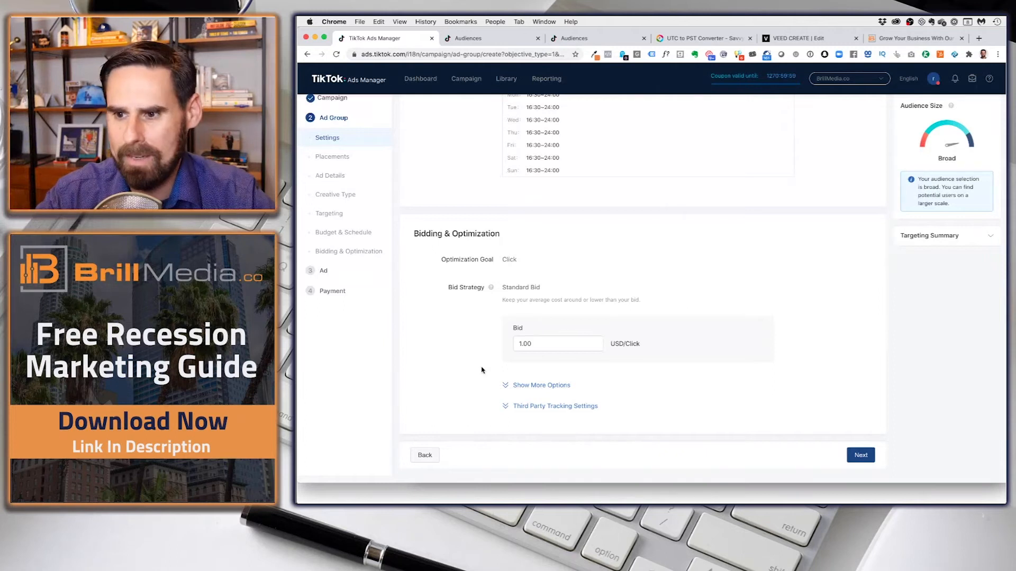
# Reveal the additional bidding options and set the delivery type to Accelerated
pyautogui.click(511, 386)
pyautogui.scroll(-3, 508, 370)
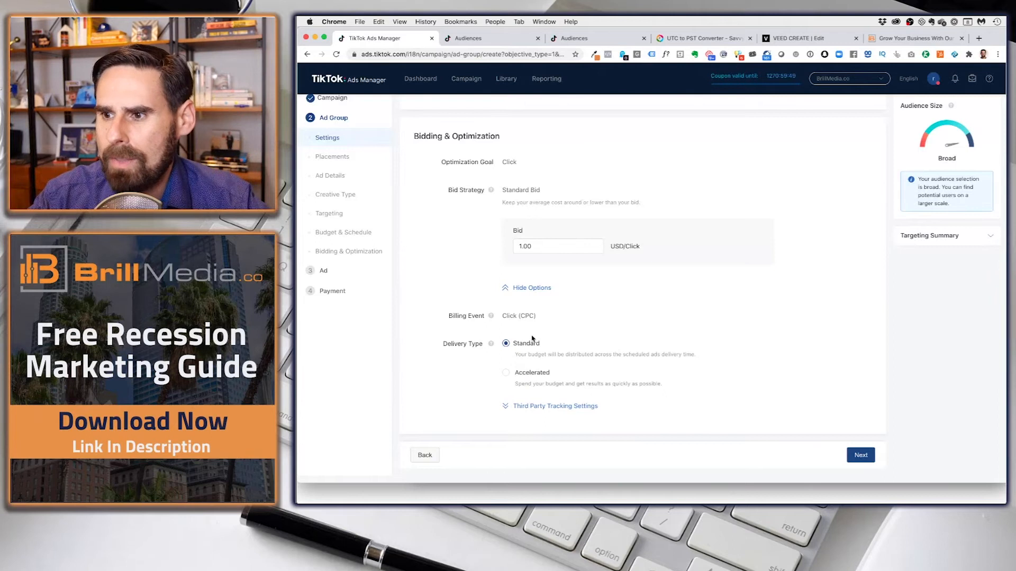
pyautogui.click(538, 375)
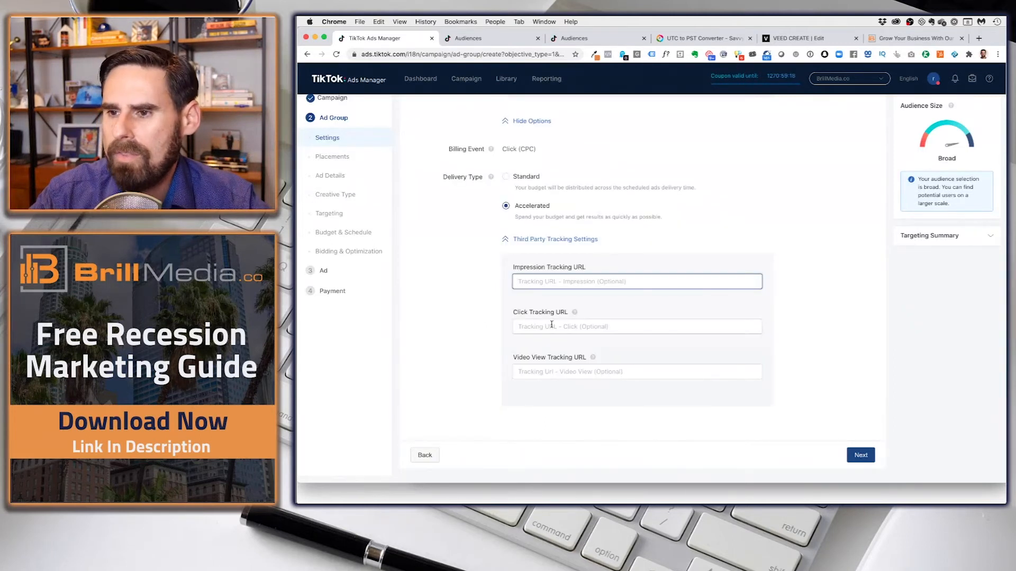
# Examine the optional third-party tracking URL fields for impressions, clicks and video views
pyautogui.click(551, 325)
pyautogui.click(543, 280)
pyautogui.click(540, 325)
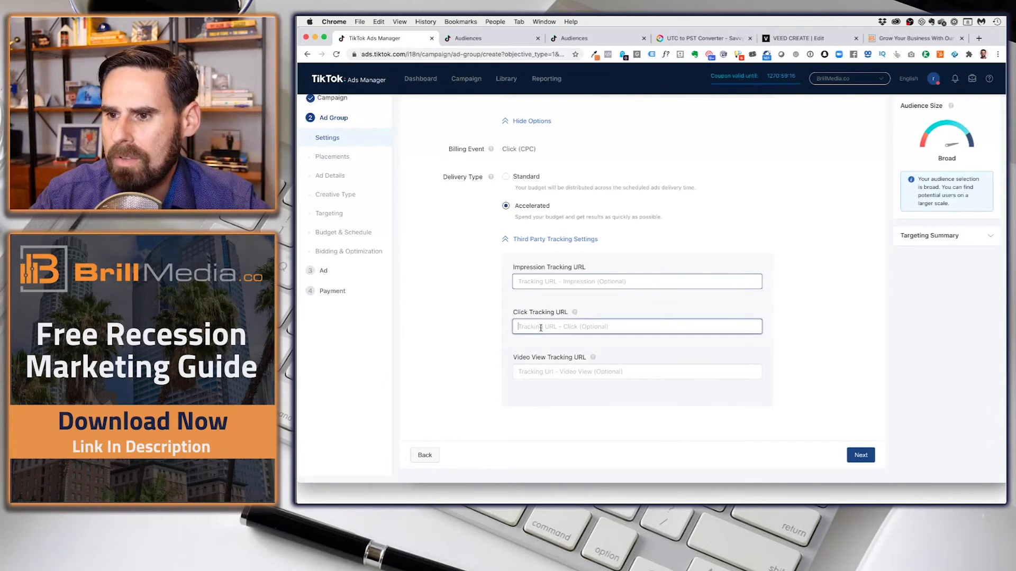
pyautogui.click(542, 367)
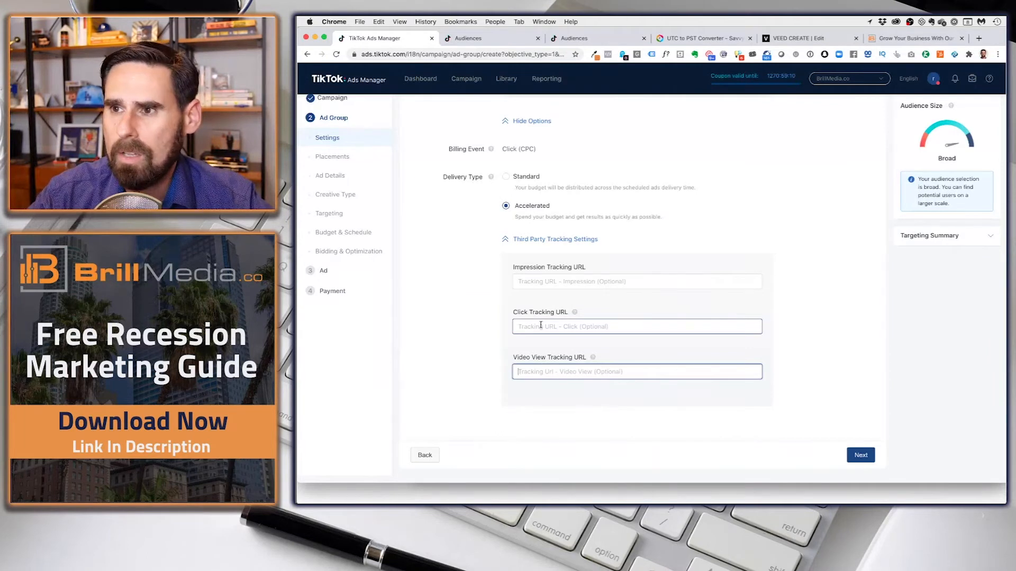
pyautogui.click(549, 280)
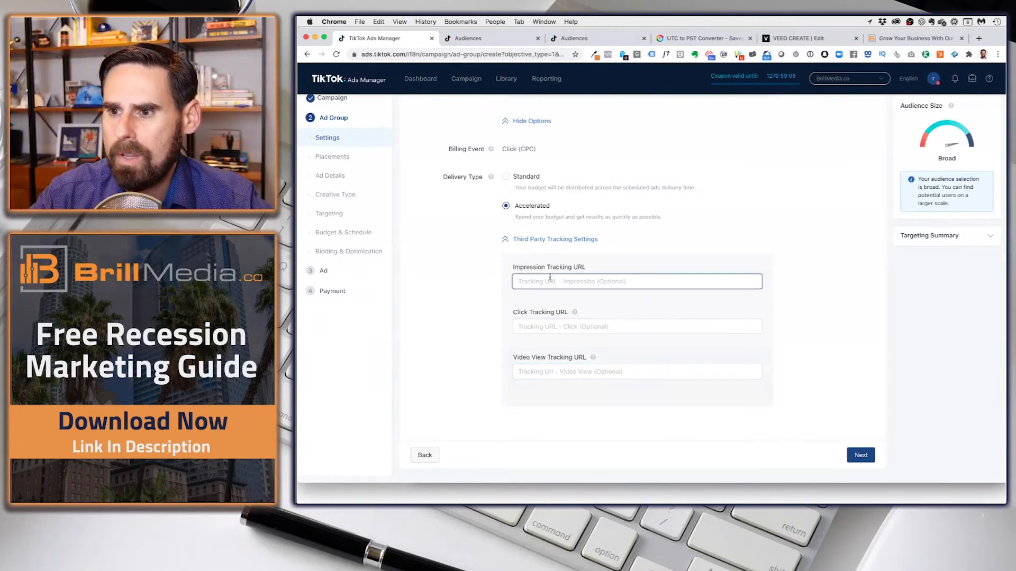
pyautogui.click(535, 327)
pyautogui.click(540, 372)
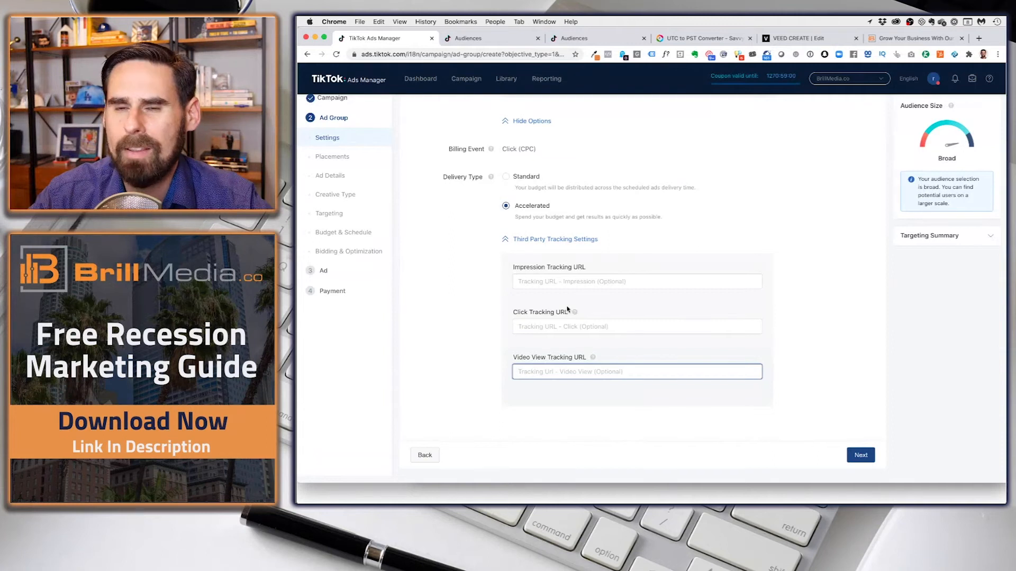
# Review the ad group's settings and expand the full targeting summary, including the categories without limits
pyautogui.scroll(5, 567, 309)
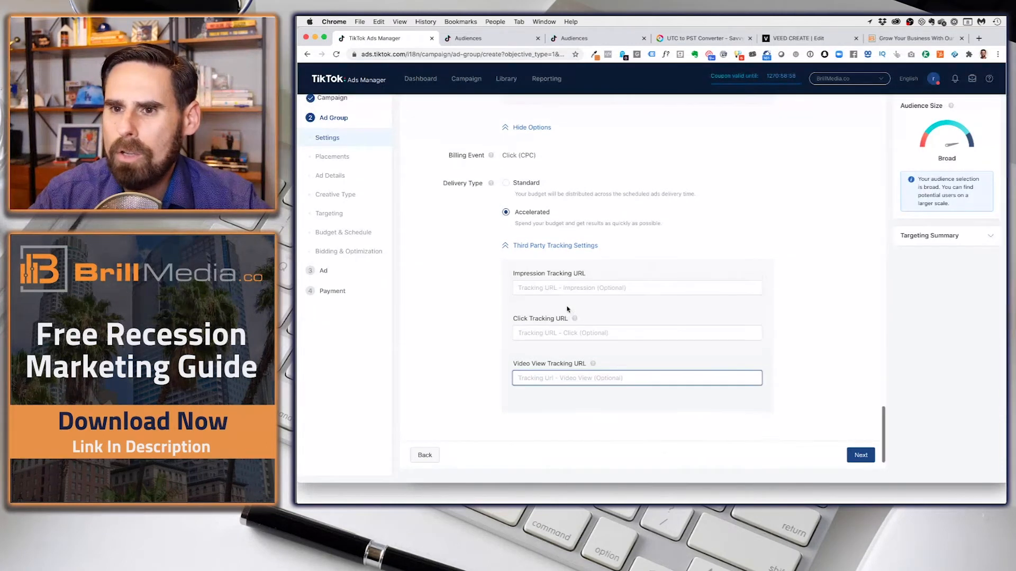
pyautogui.scroll(12, 567, 307)
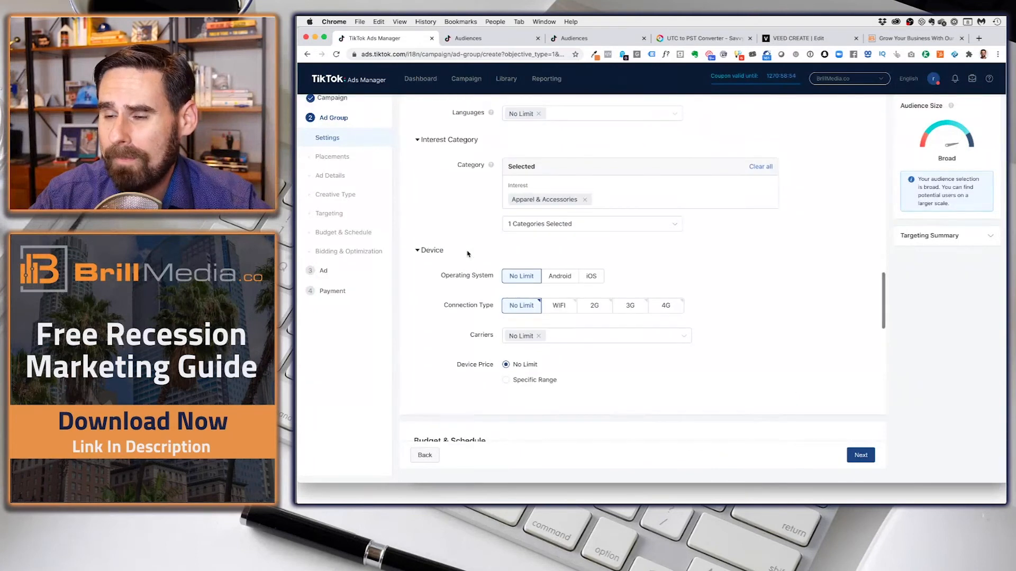
pyautogui.scroll(6, 468, 254)
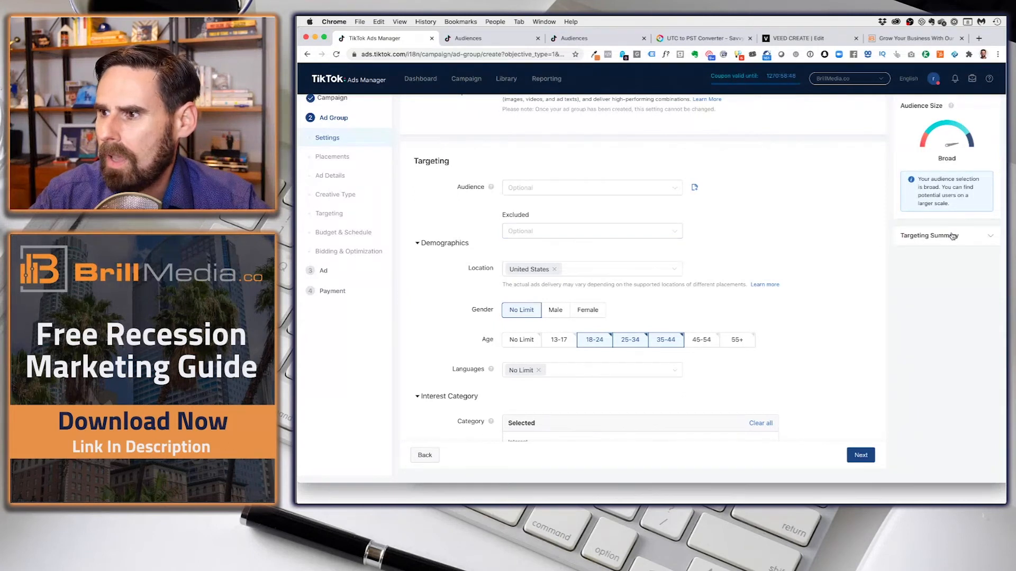
pyautogui.click(976, 235)
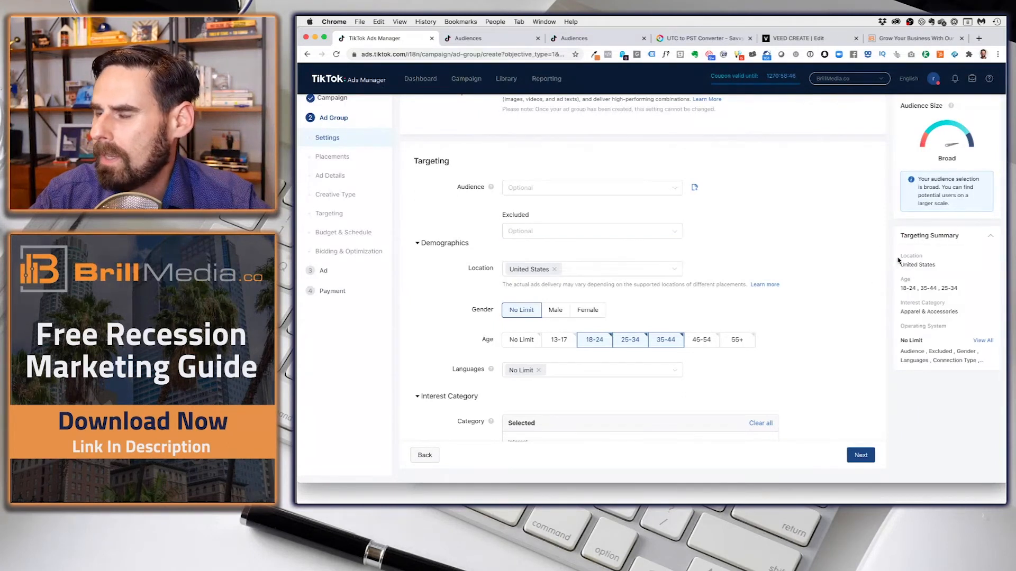
pyautogui.click(984, 342)
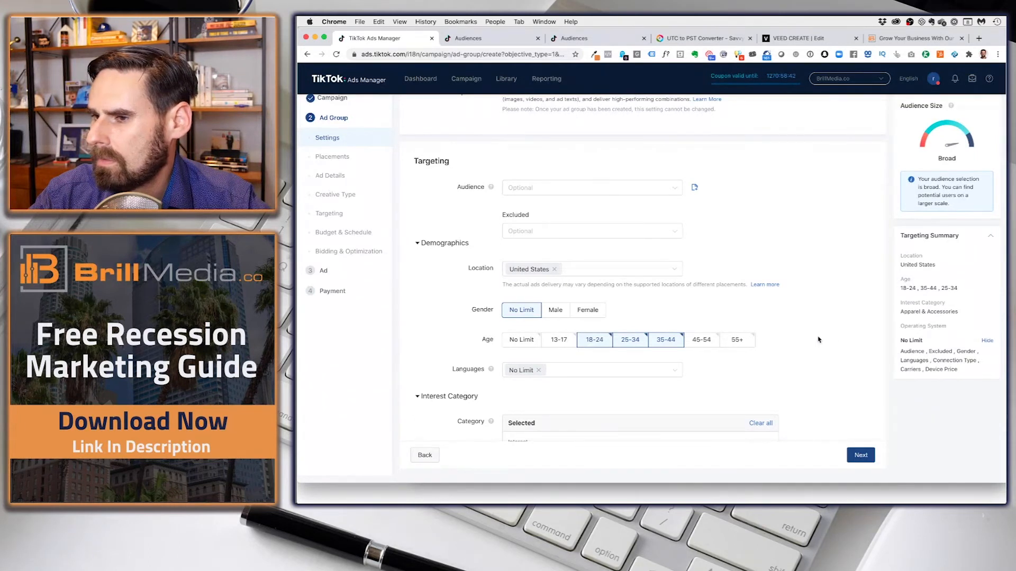
# Remove the Apparel & Accessories interest from the ad group's targeting
pyautogui.scroll(-3, 819, 341)
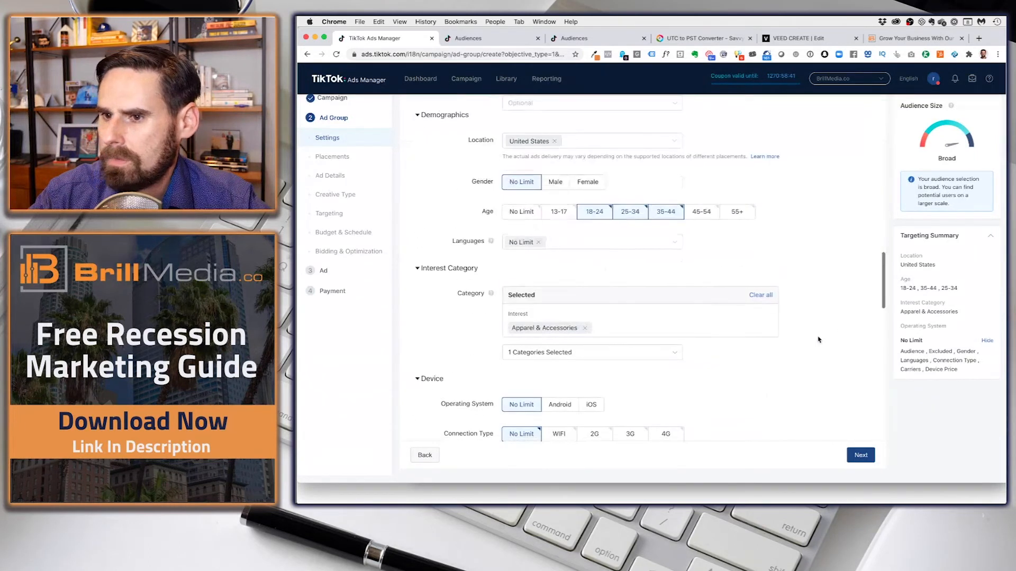
pyautogui.click(584, 328)
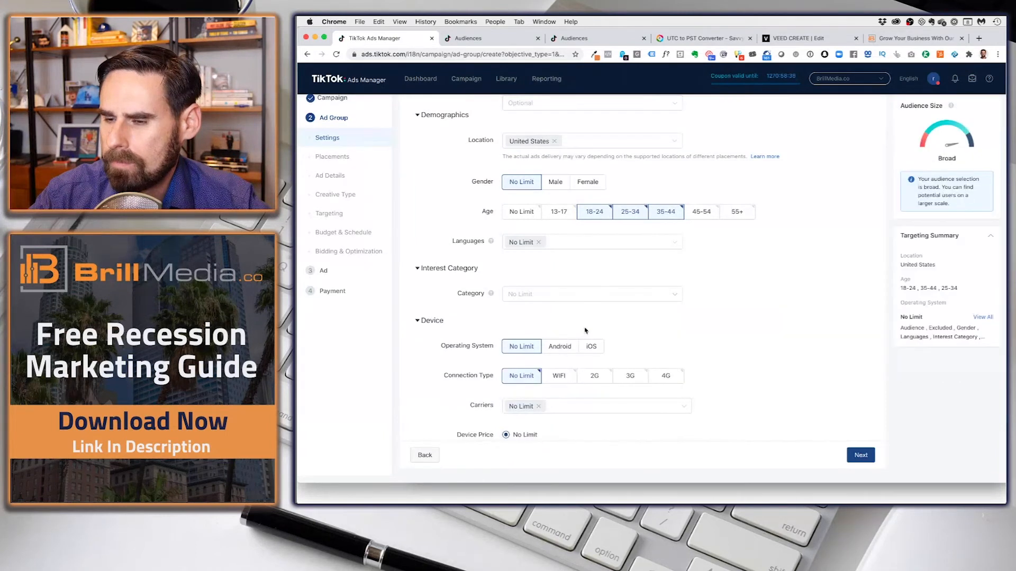
# Examine the full list of available interest categories for the ad group's targeting without choosing one
pyautogui.click(550, 294)
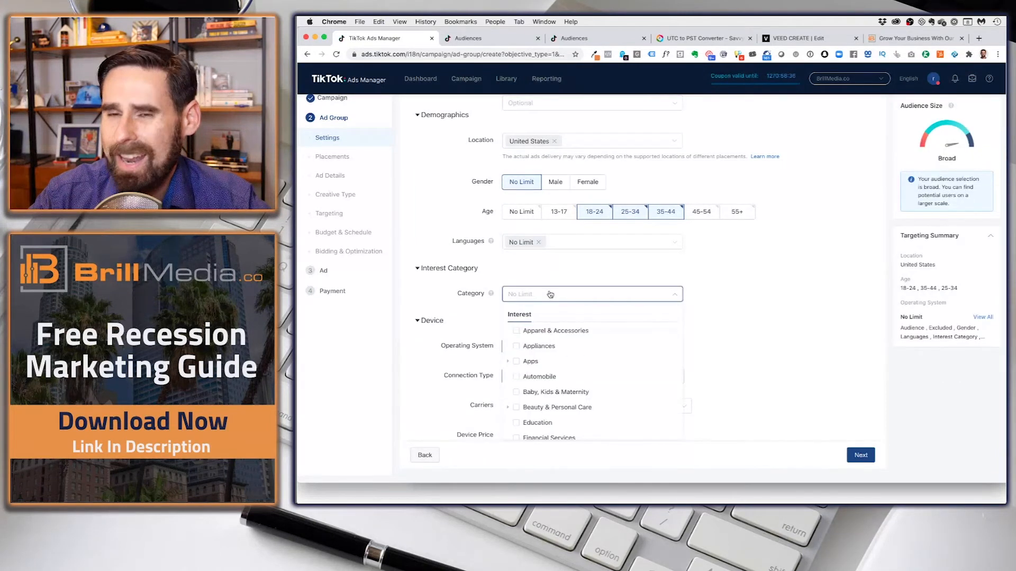
pyautogui.scroll(-3, 562, 347)
pyautogui.scroll(-5, 562, 348)
pyautogui.scroll(-5, 562, 347)
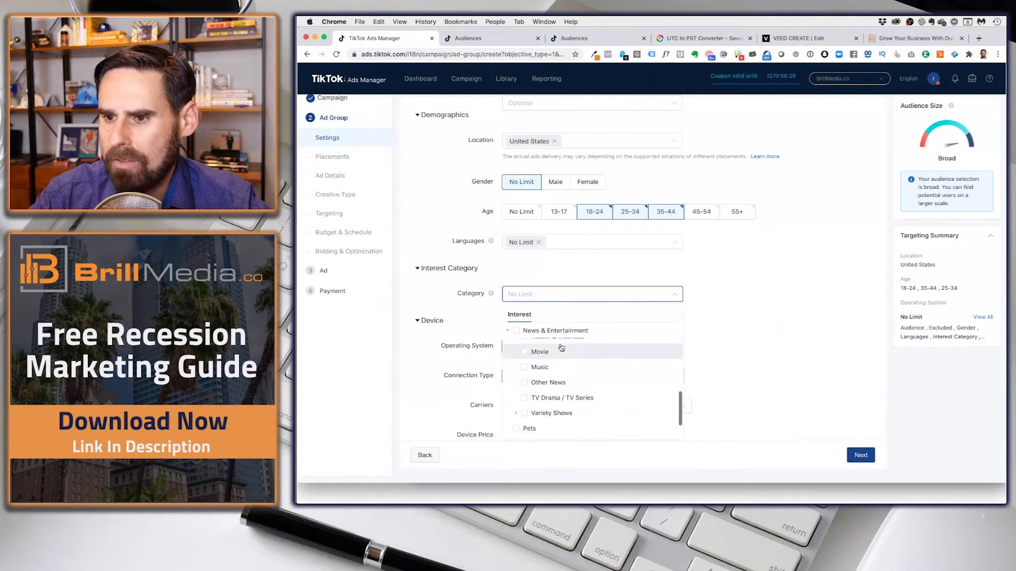
pyautogui.scroll(-2, 561, 347)
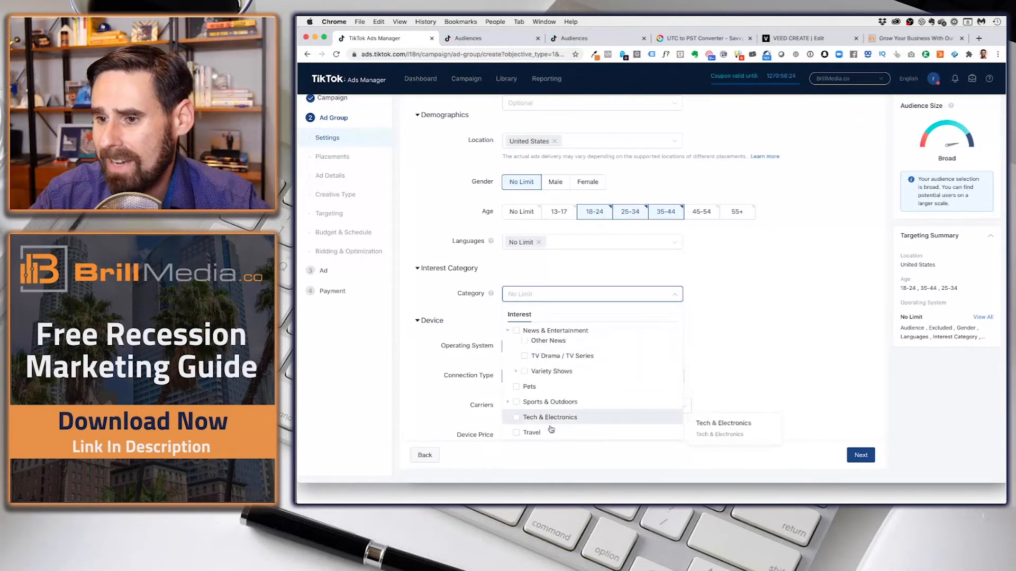
pyautogui.scroll(10, 523, 353)
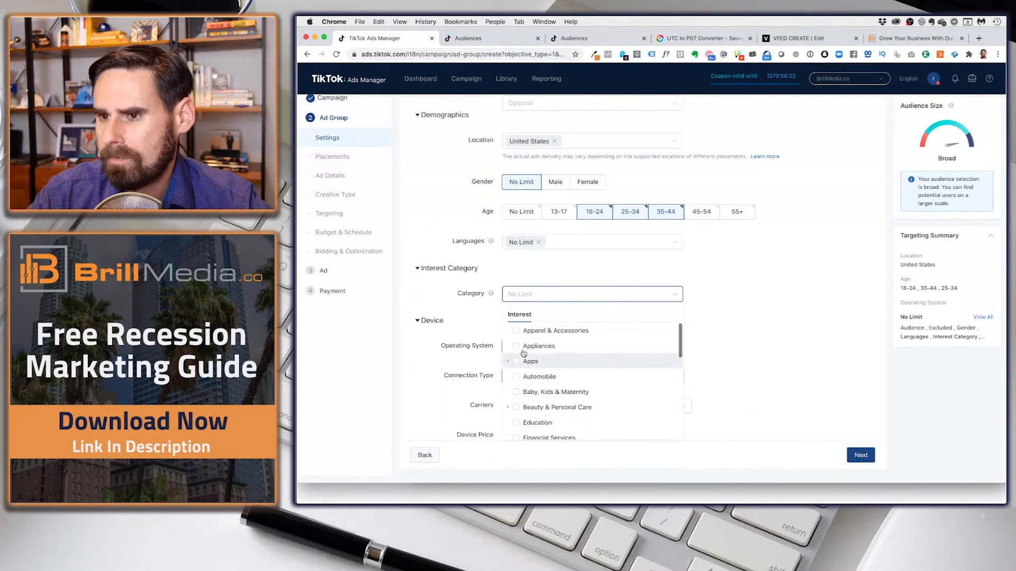
pyautogui.scroll(4, 500, 292)
pyautogui.scroll(5, 500, 292)
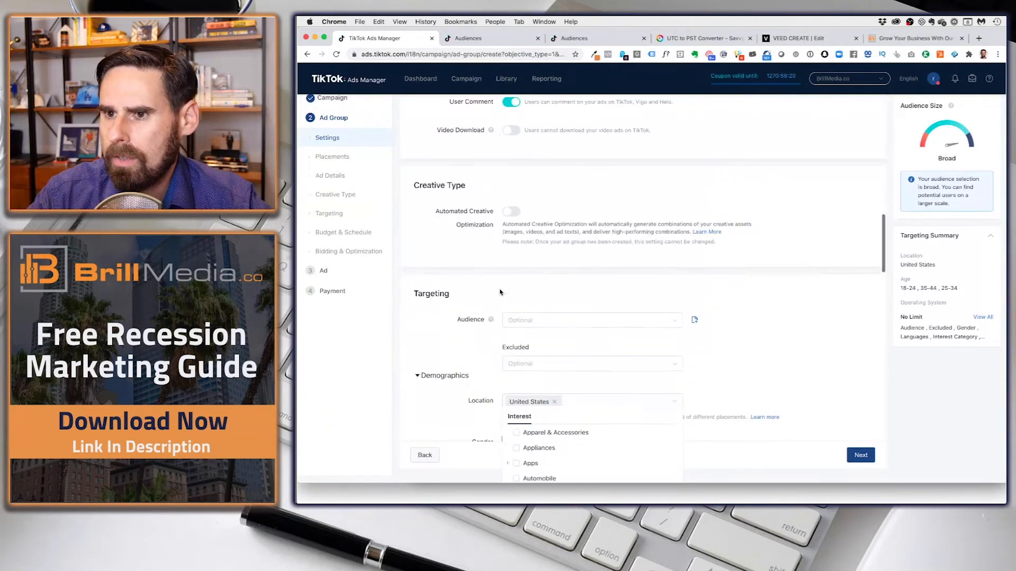
# Save the ad group settings and continue with Ad Group 1 to creating the ad
pyautogui.scroll(-13, 499, 292)
pyautogui.scroll(-1, 500, 293)
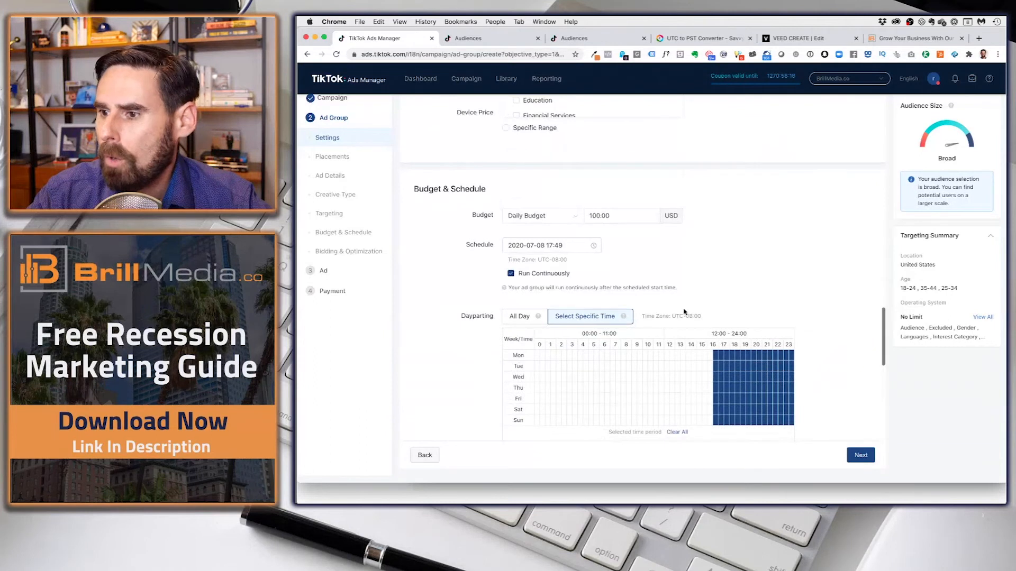
pyautogui.click(780, 281)
pyautogui.click(860, 455)
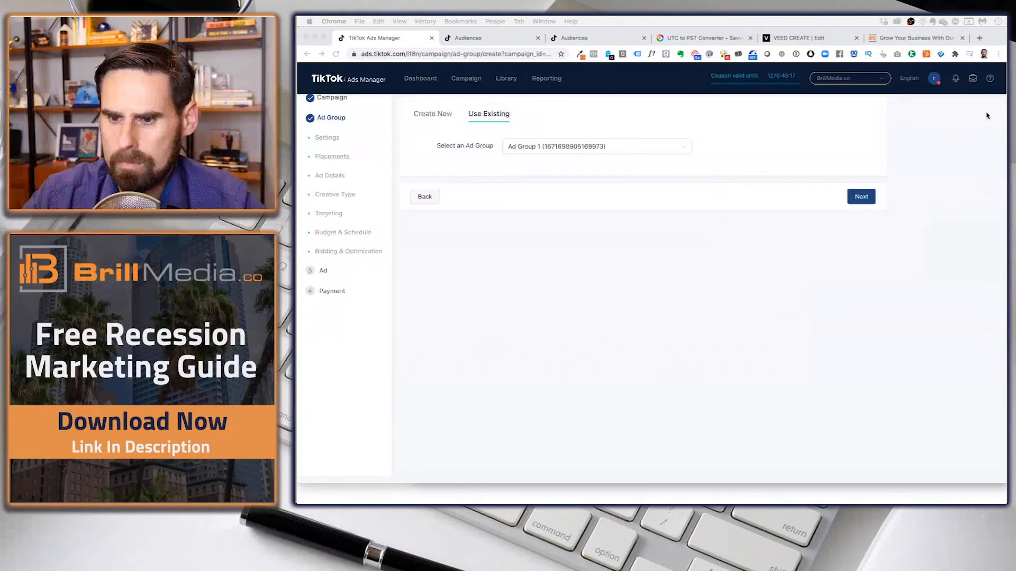
pyautogui.click(863, 196)
pyautogui.click(862, 196)
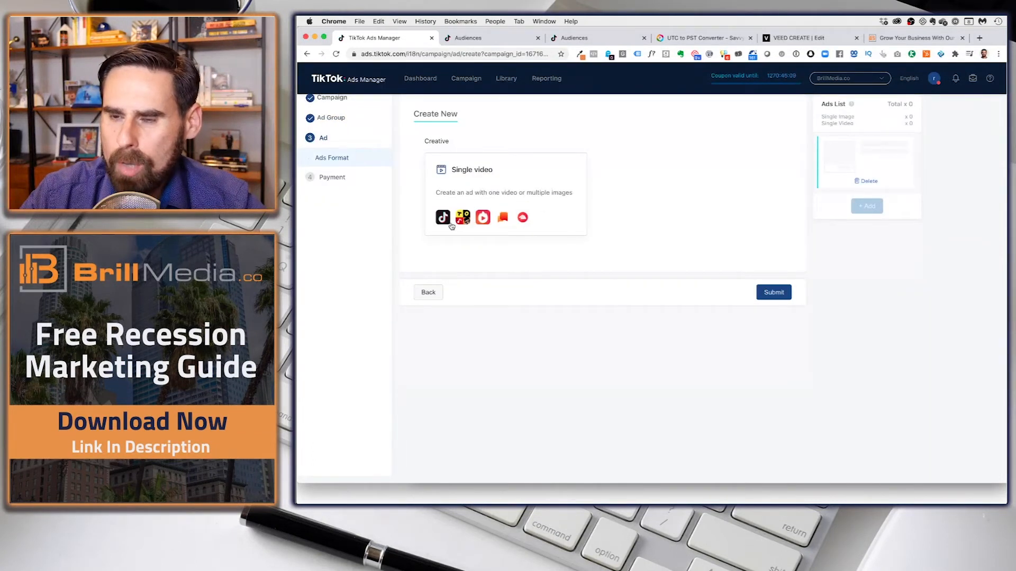
# Choose the Single video format and add the first video from the video library to the ad
pyautogui.click(557, 190)
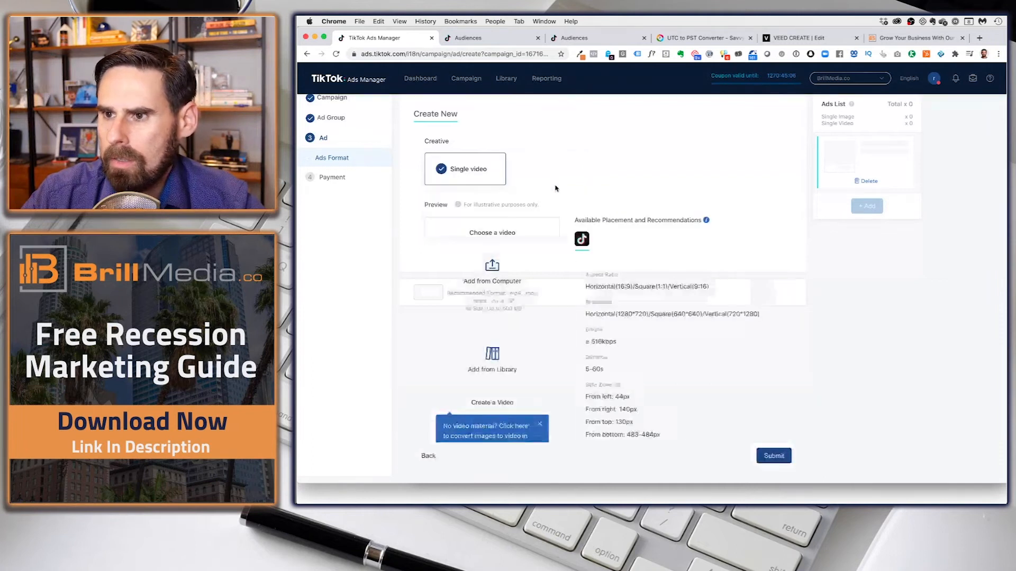
pyautogui.click(518, 357)
pyautogui.click(612, 166)
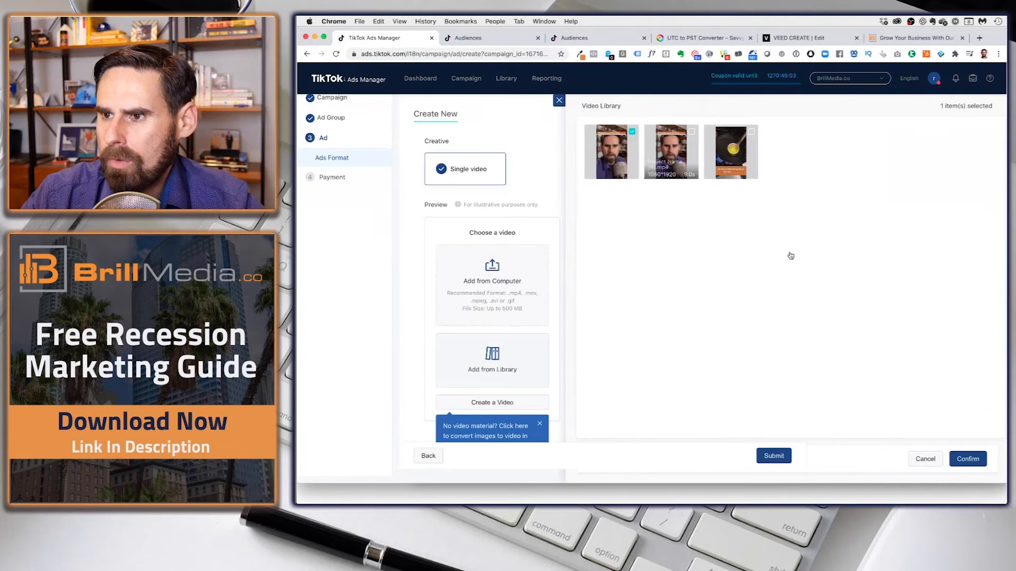
pyautogui.click(967, 458)
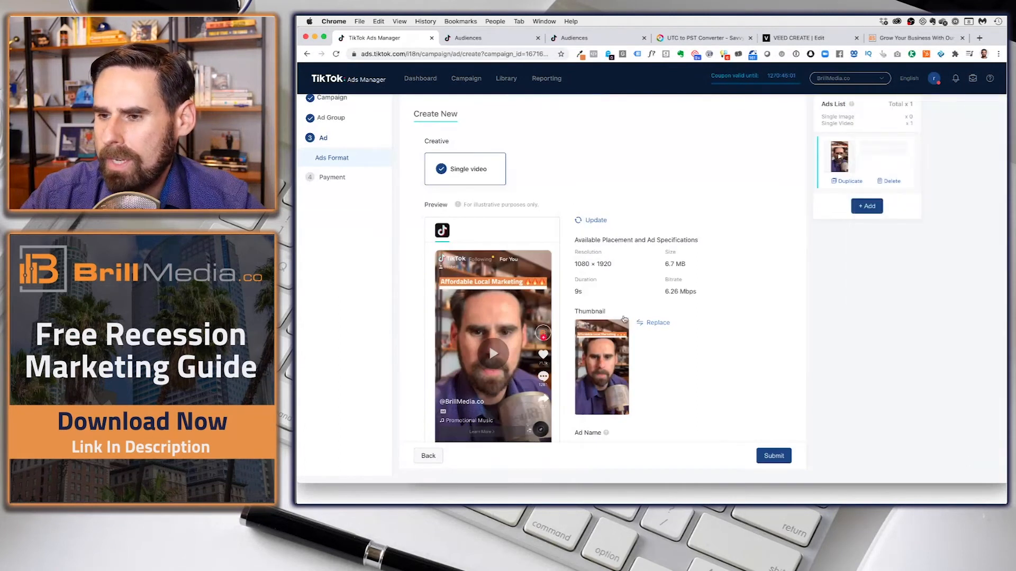
# Enter the ad text "Our job is to make your business GROW!"
pyautogui.scroll(-2, 635, 279)
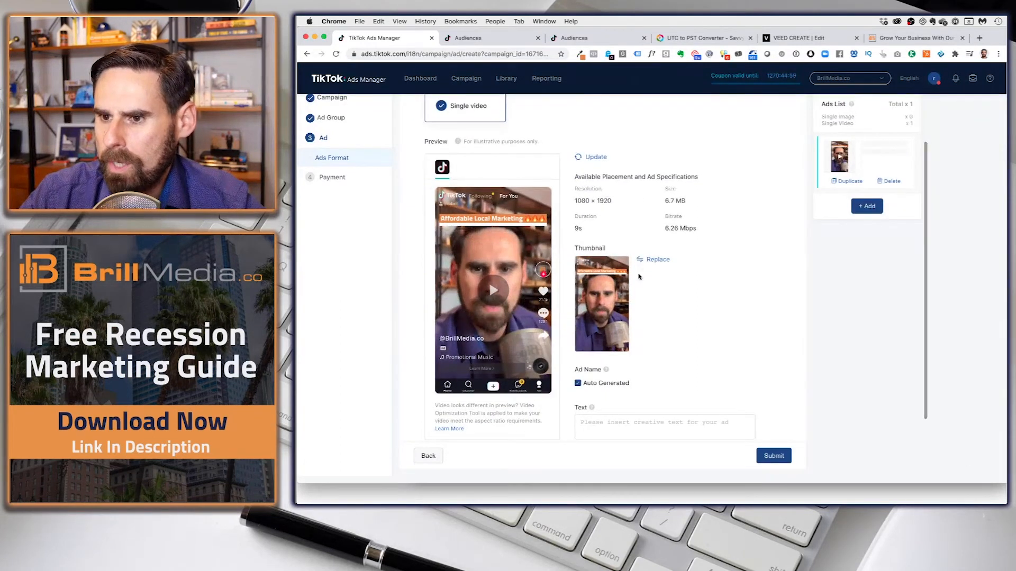
pyautogui.scroll(-3, 638, 276)
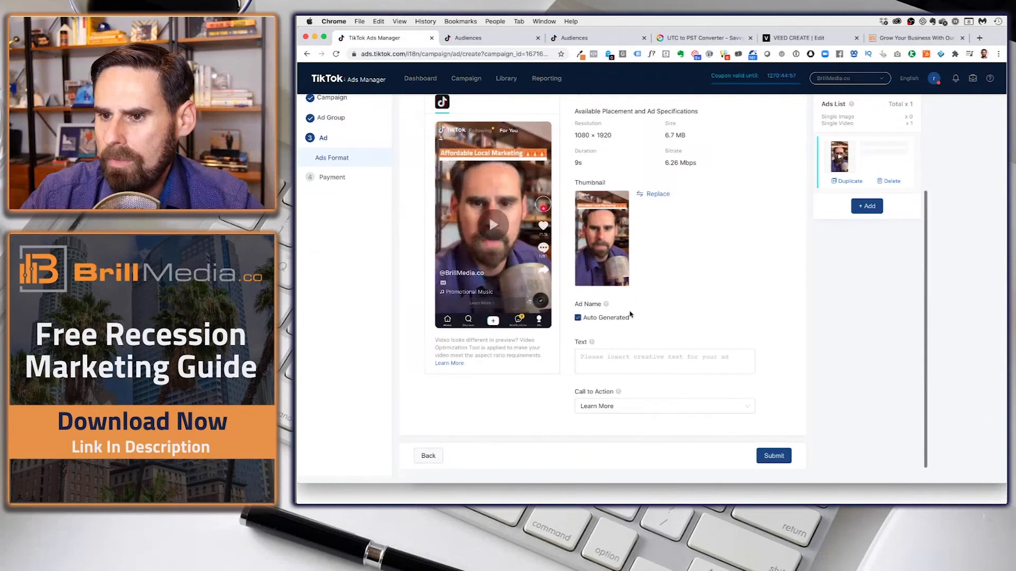
pyautogui.click(622, 357)
pyautogui.write('Our job')
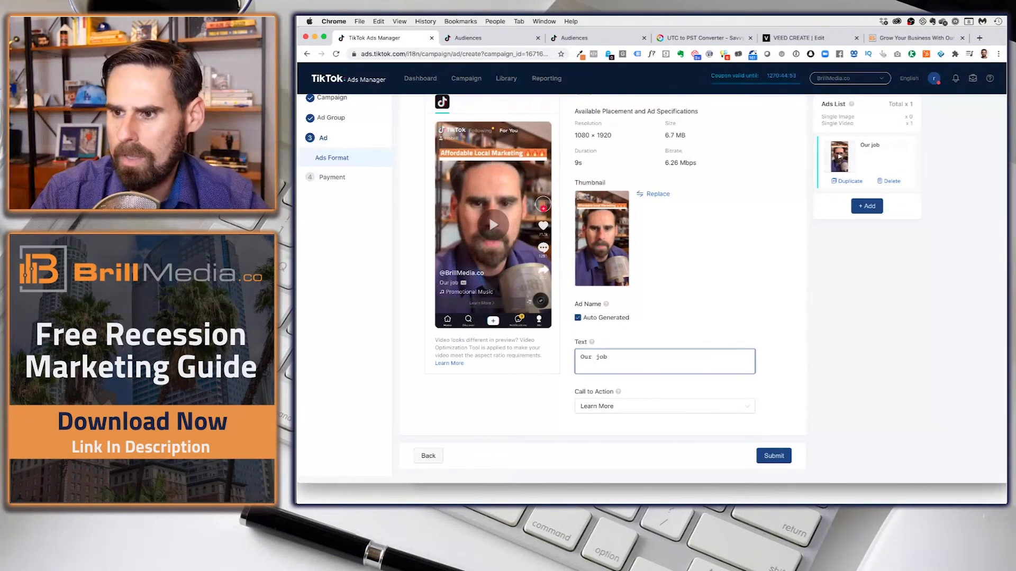
pyautogui.write(' is to help you')
pyautogui.press('BackSpace')
pyautogui.press('BackSpace')
pyautogui.press('BackSpace')
pyautogui.press('BackSpace')
pyautogui.press('BackSpace')
pyautogui.press('BackSpace')
pyautogui.press('BackSpace')
pyautogui.write('mak')
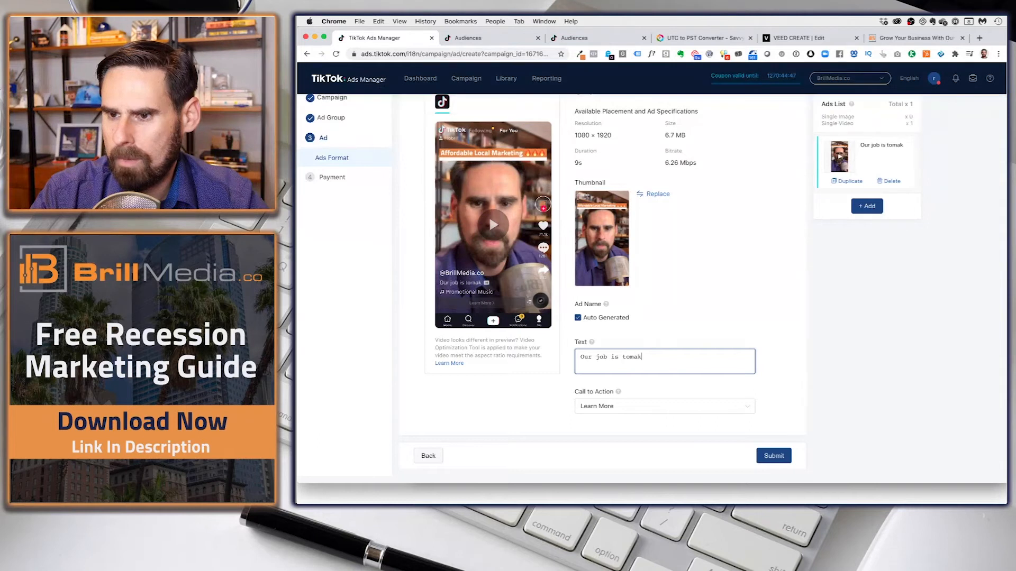
pyautogui.write('e your busine')
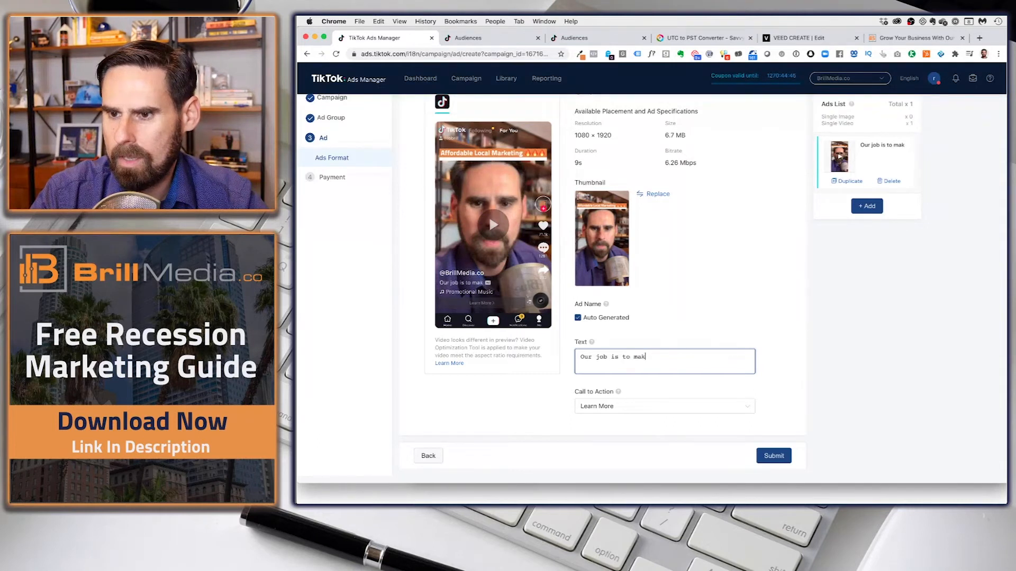
pyautogui.write('ss GROW!')
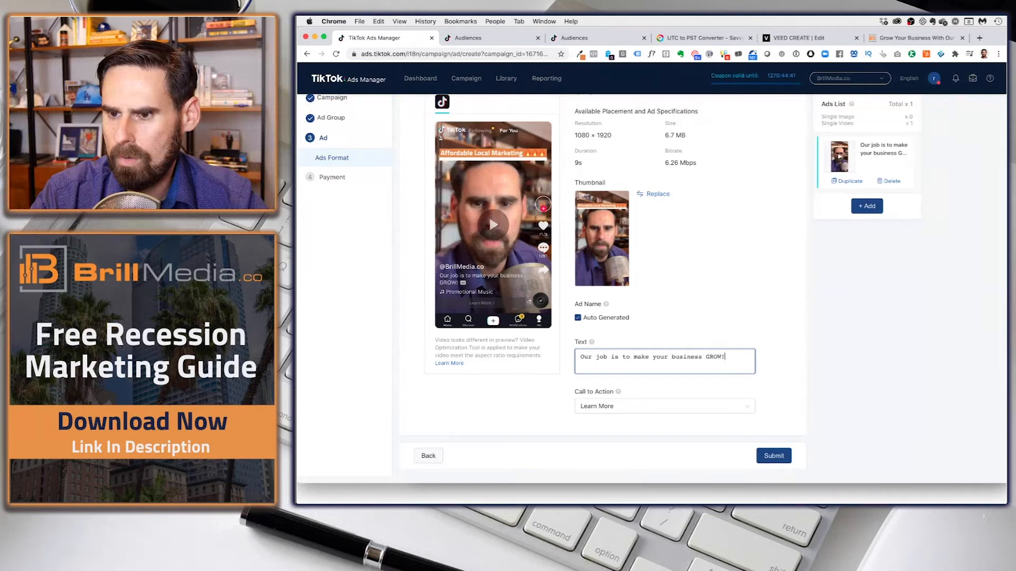
pyautogui.click(721, 320)
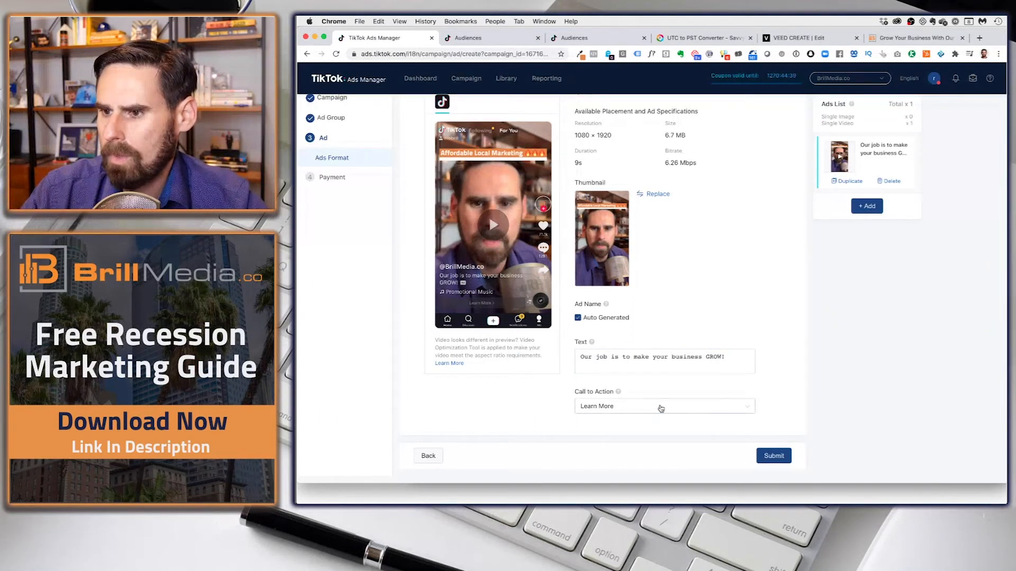
# Set the ad's call to action to Contact Us and review the ad preview
pyautogui.click(659, 407)
pyautogui.click(635, 379)
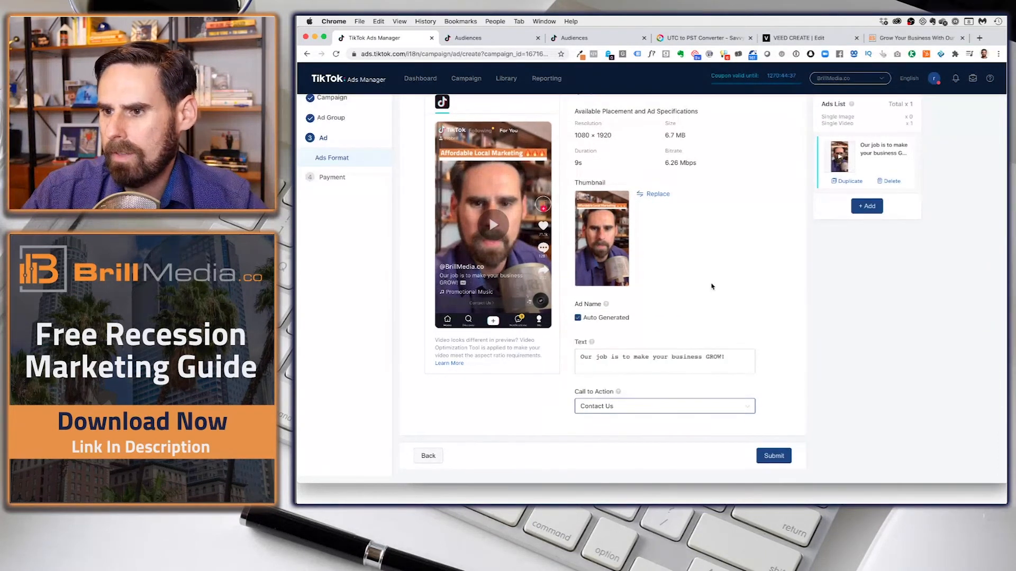
pyautogui.scroll(3, 711, 286)
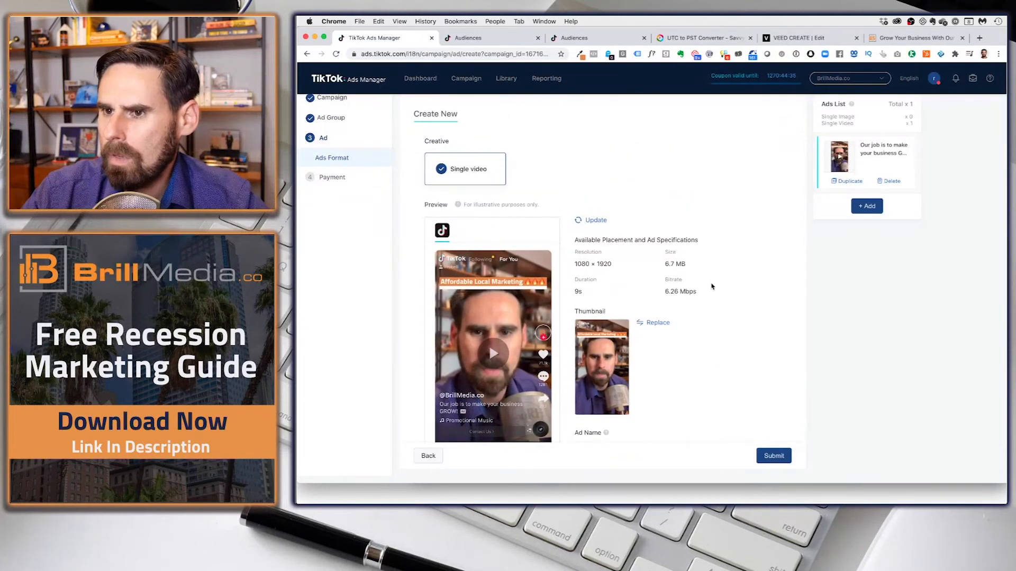
pyautogui.scroll(-1, 720, 309)
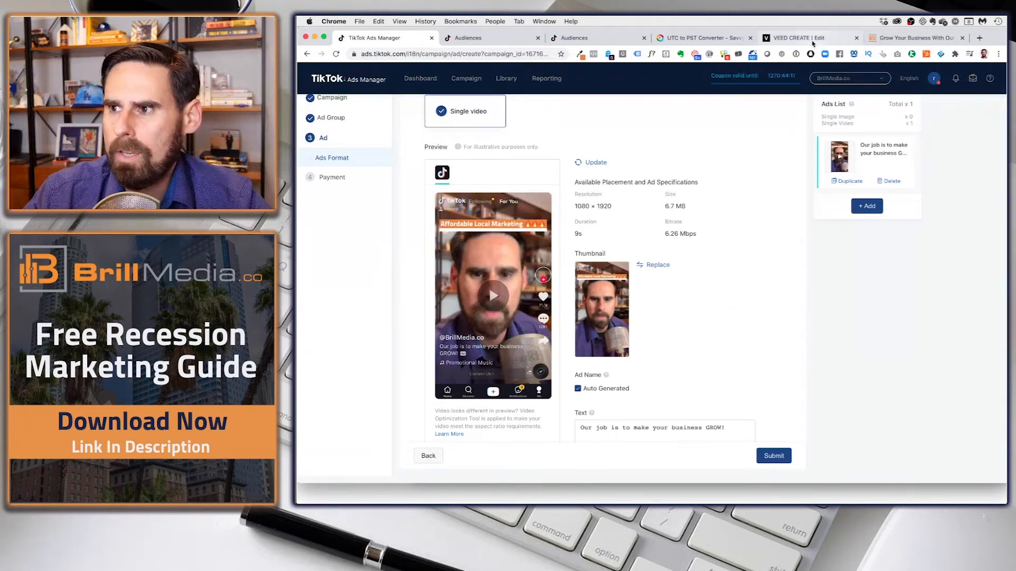
# Switch to the VEED editor and scrub the ad video's timeline back to the start
pyautogui.click(813, 41)
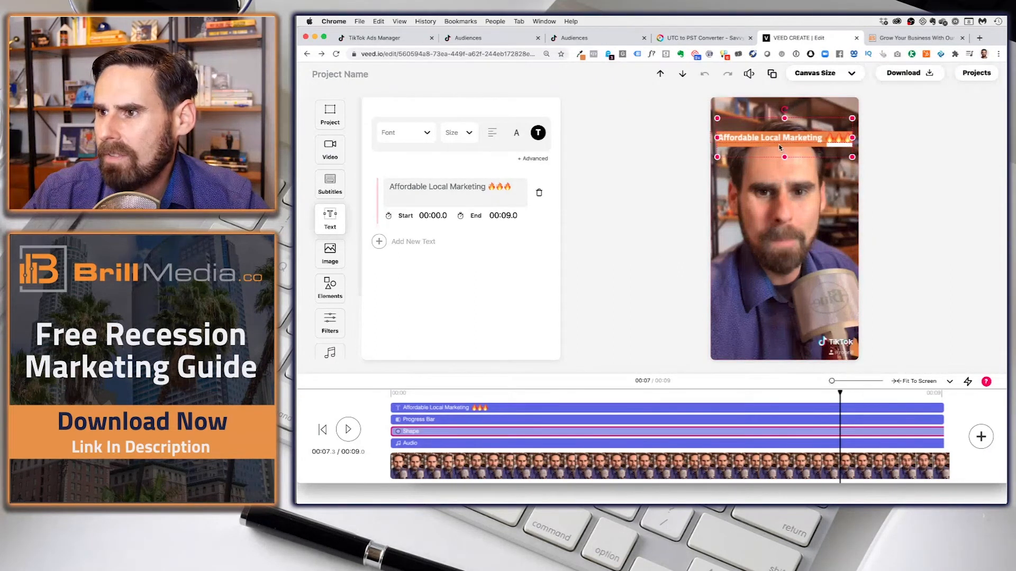
pyautogui.moveTo(840, 394); pyautogui.dragTo(803, 394)
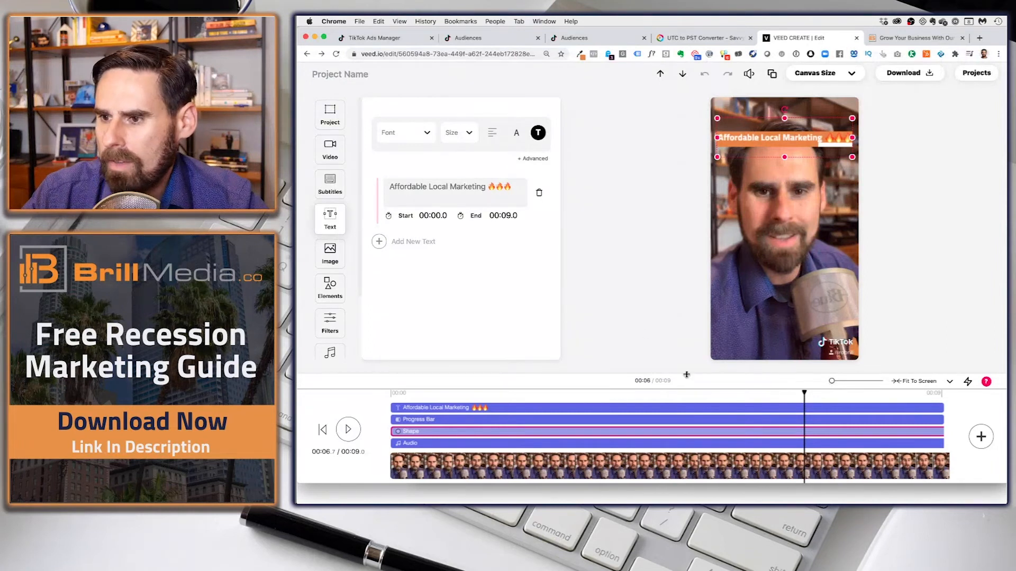
pyautogui.moveTo(808, 394); pyautogui.dragTo(397, 381)
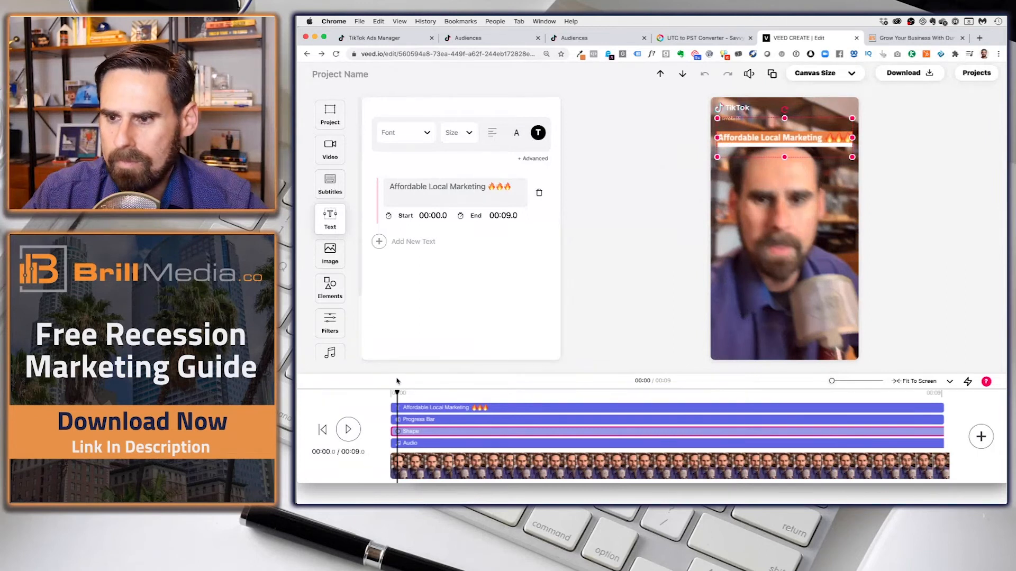
# Return to TikTok Ads Manager, check the completed ad settings and submit the ad
pyautogui.click(381, 40)
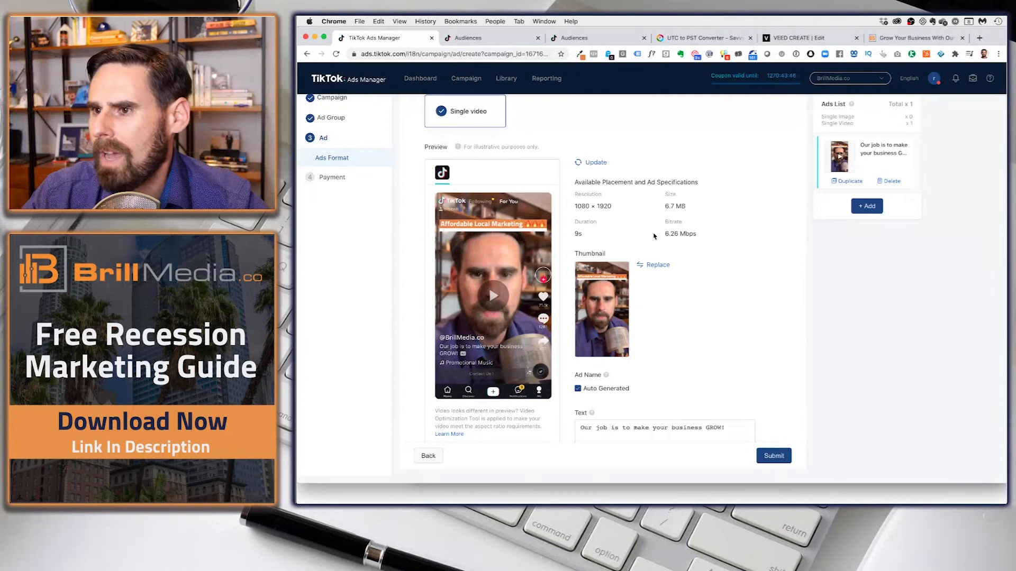
pyautogui.scroll(-3, 730, 344)
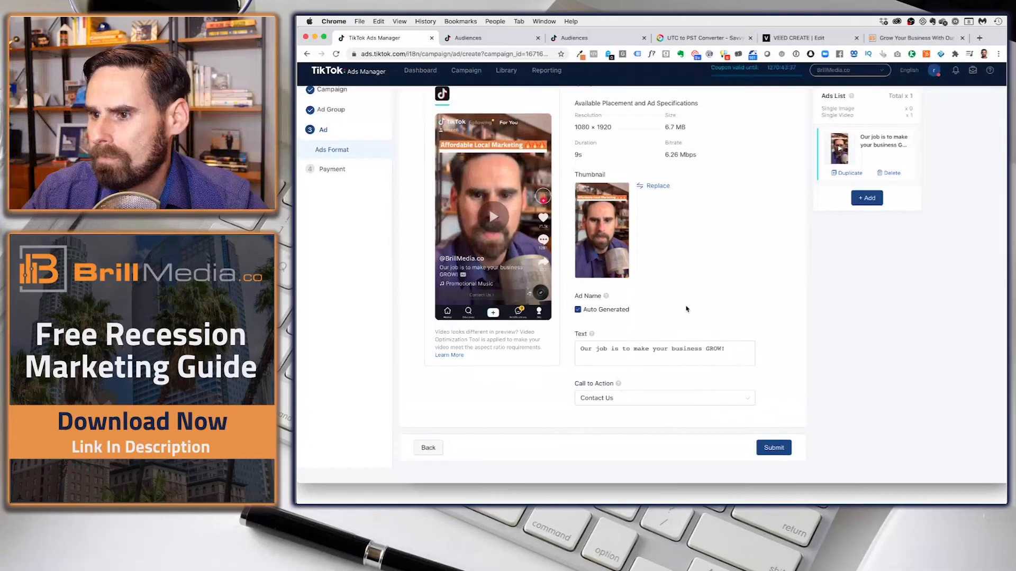
pyautogui.scroll(1, 686, 309)
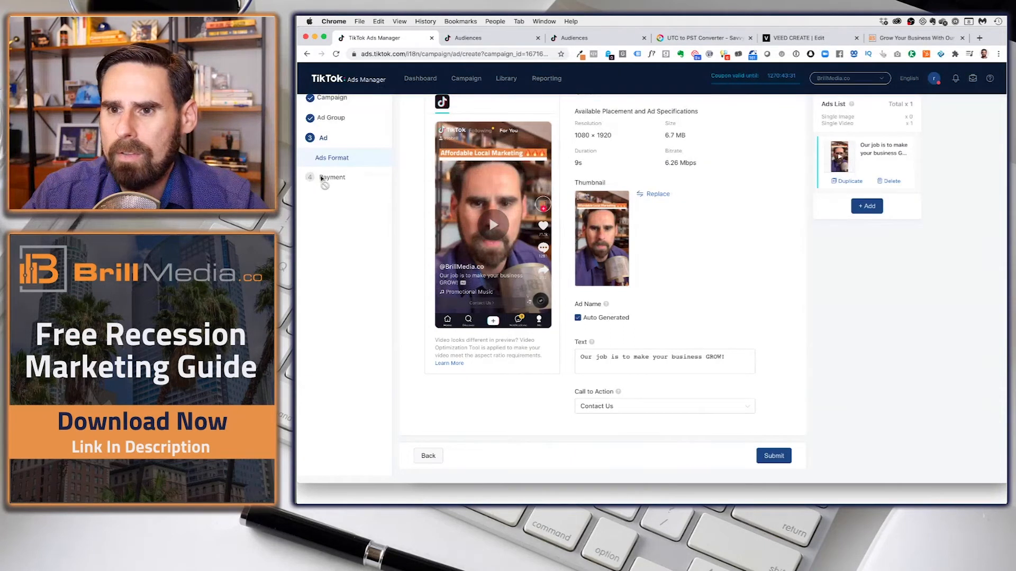
pyautogui.click(780, 459)
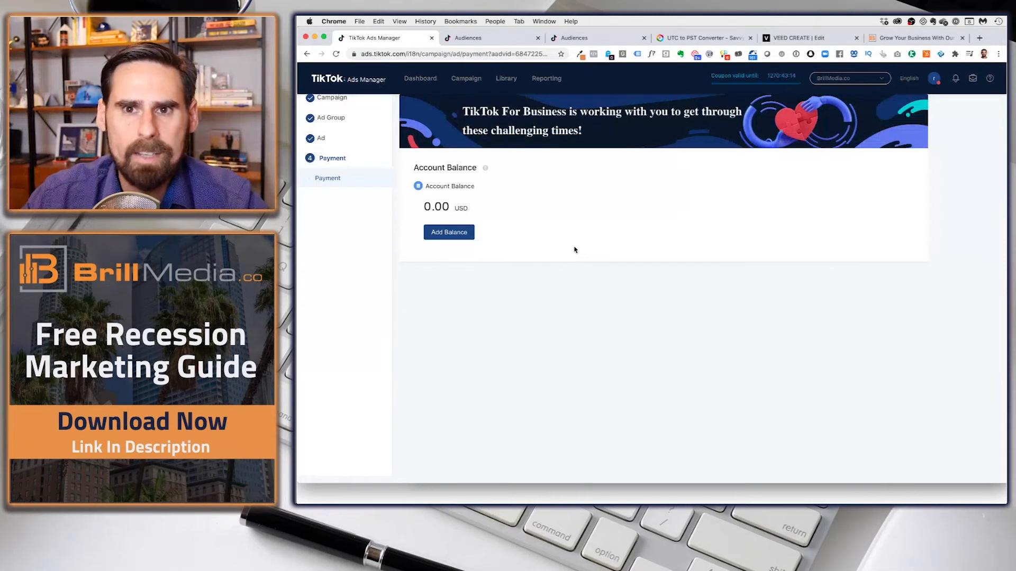
# Read the COVID-19 1-to-1 Top-up Match Event terms for adding account balance, and leave without adding funds
pyautogui.click(449, 232)
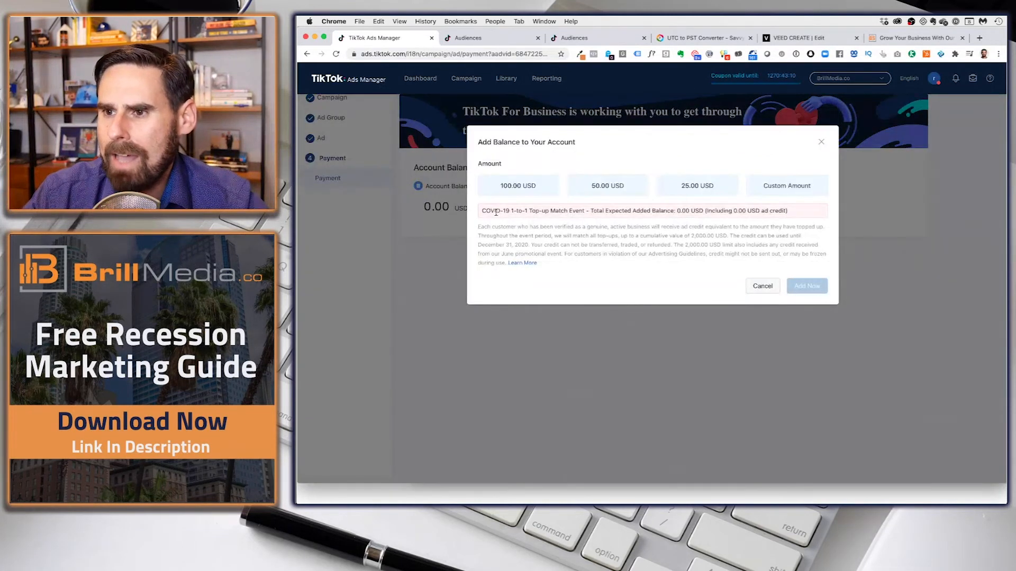
pyautogui.moveTo(496, 212); pyautogui.dragTo(508, 226)
pyautogui.click(508, 223)
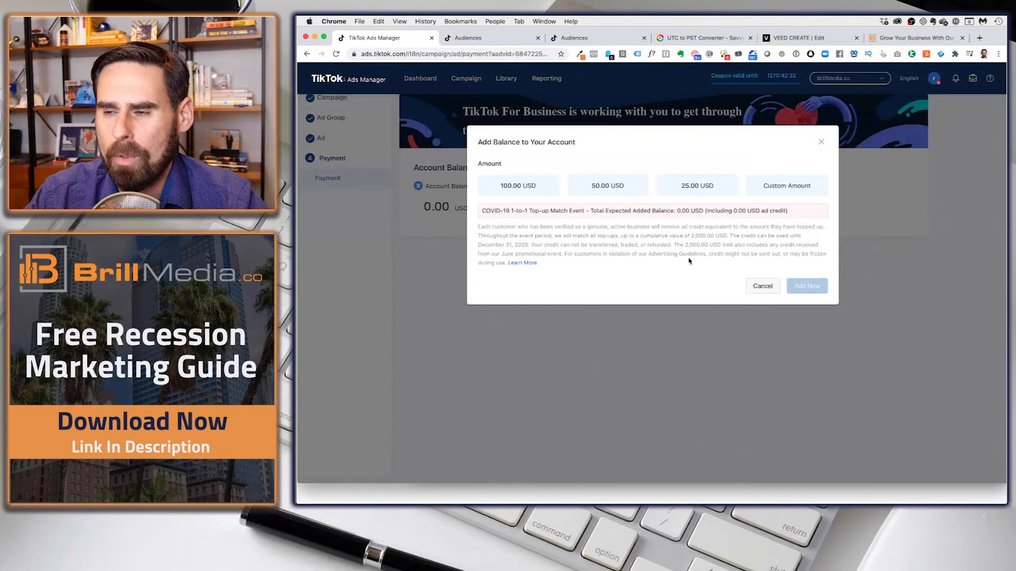
pyautogui.click(767, 285)
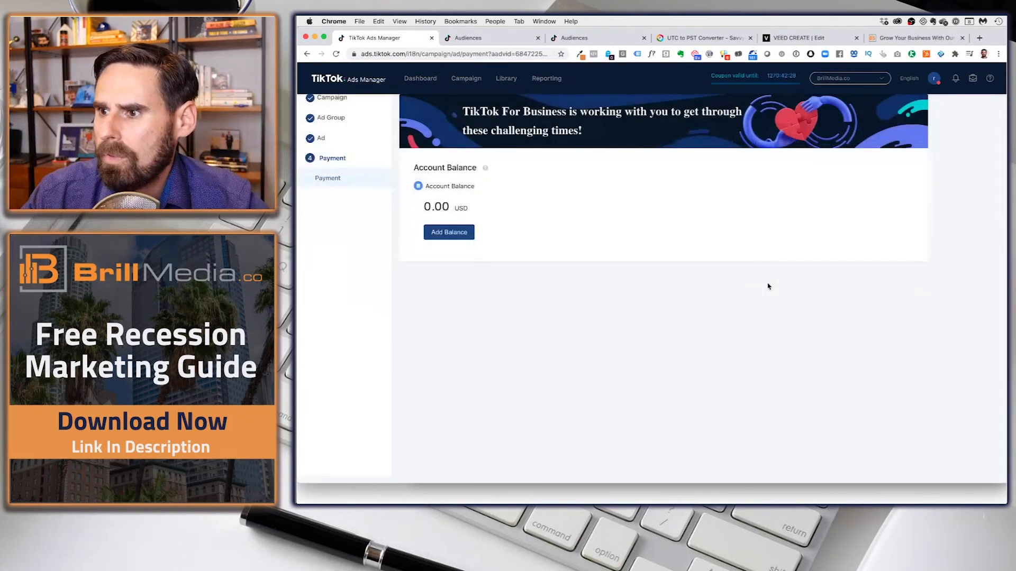
# View the account dashboard and open the list of campaigns
pyautogui.click(428, 80)
pyautogui.click(798, 185)
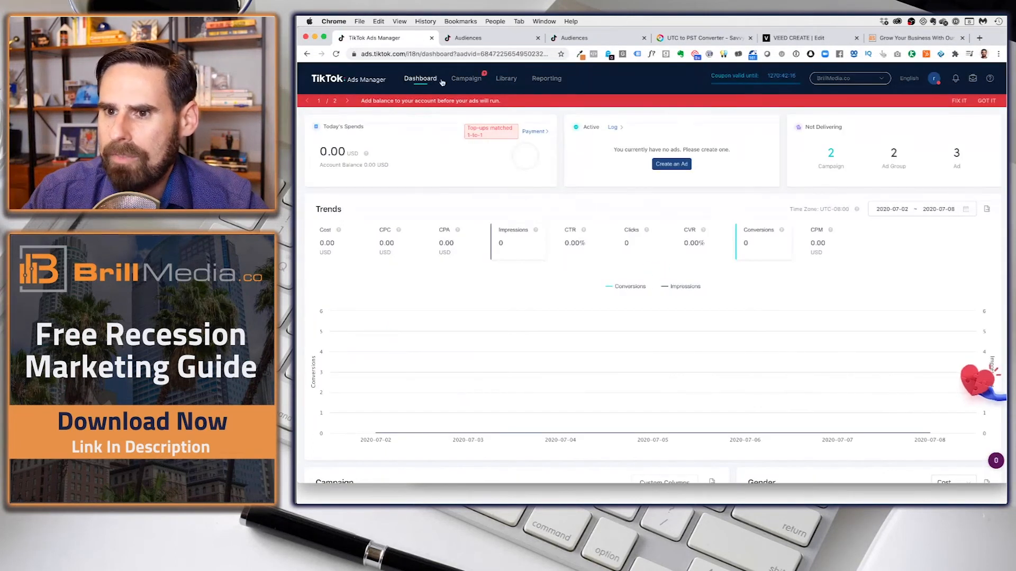
pyautogui.click(468, 79)
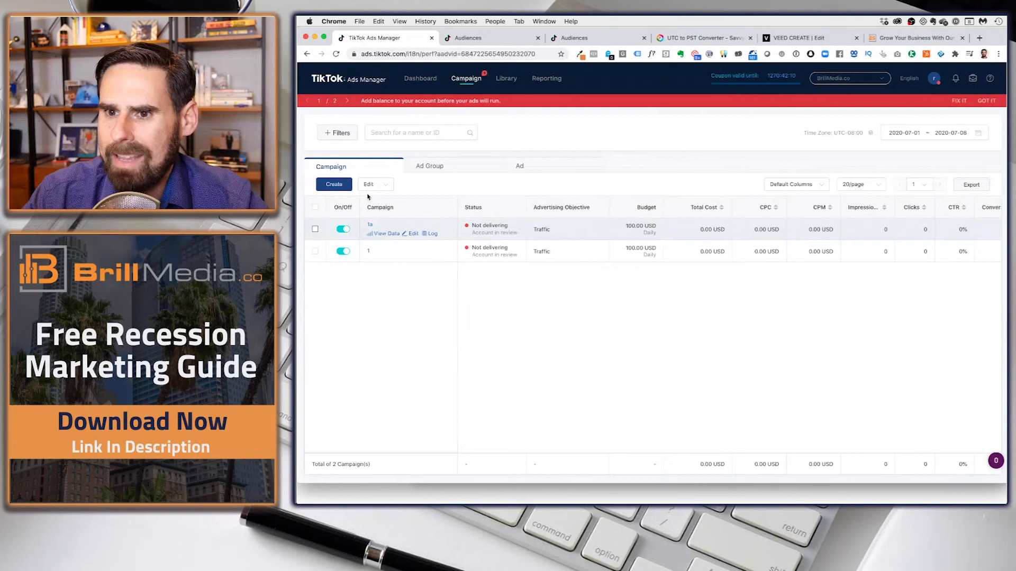
# Open the Events Manager's Website Pixel management and skip the updates introduction
pyautogui.moveTo(507, 79)
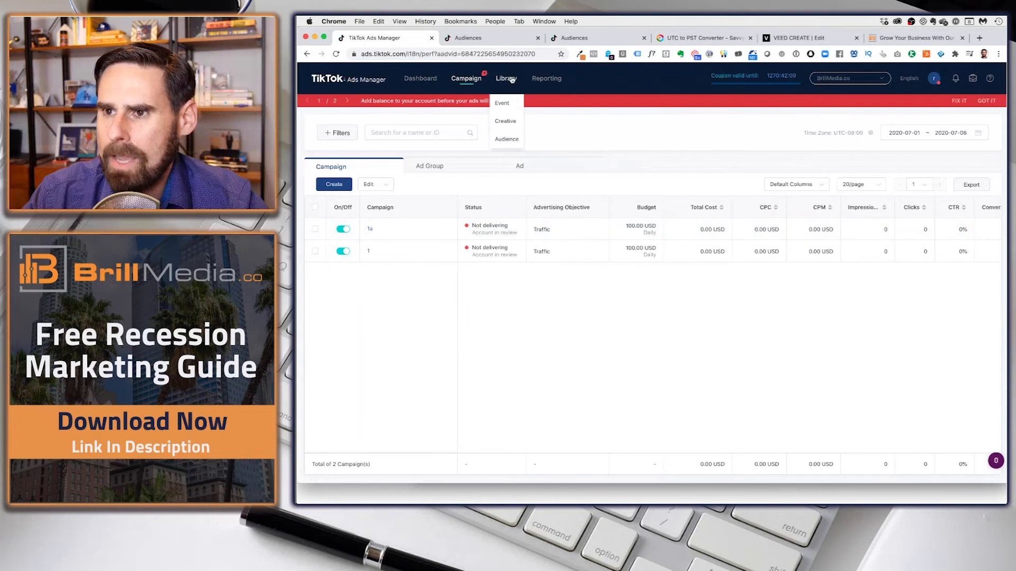
pyautogui.rightClick(511, 105)
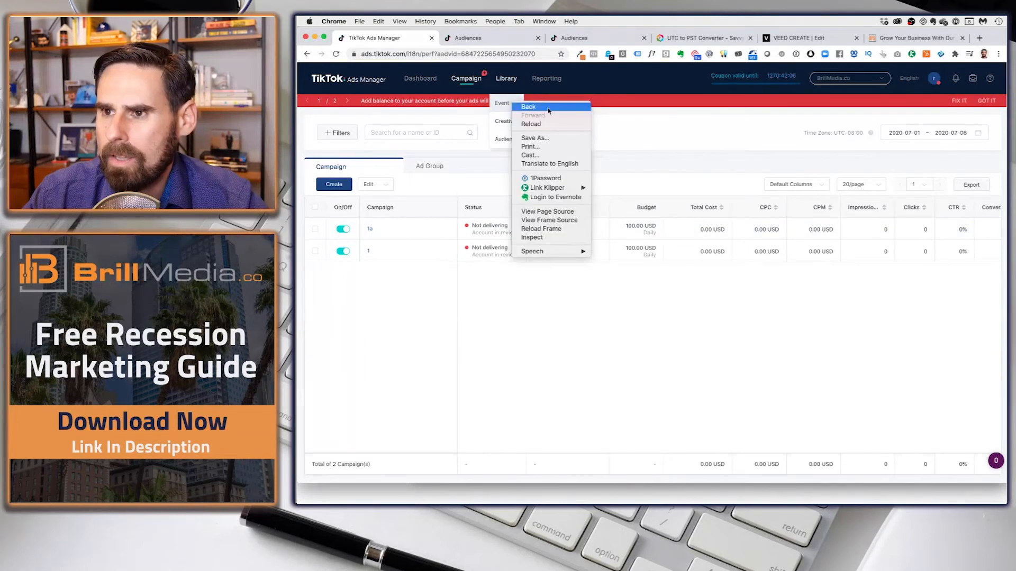
pyautogui.click(666, 120)
pyautogui.click(503, 103)
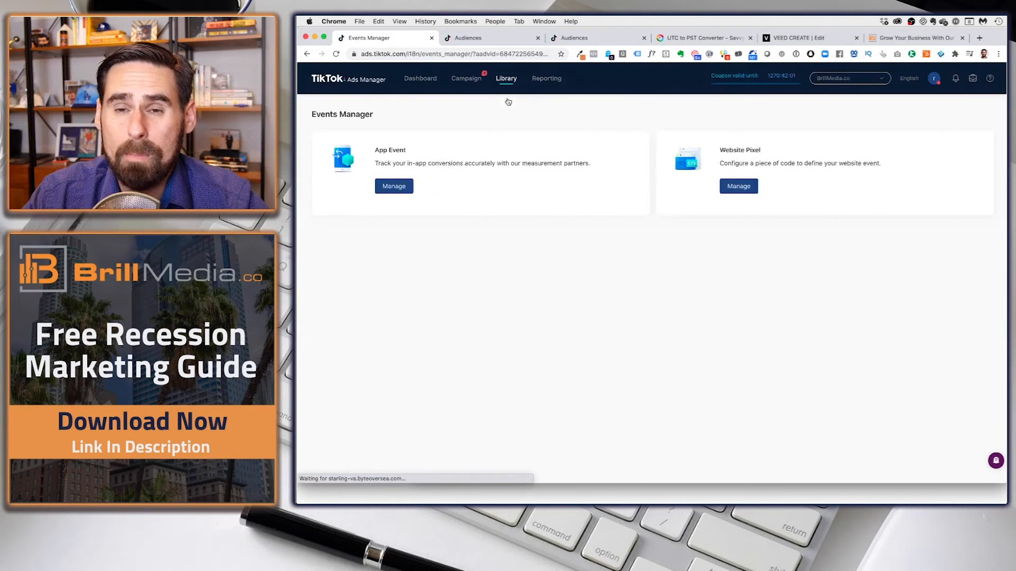
pyautogui.click(738, 186)
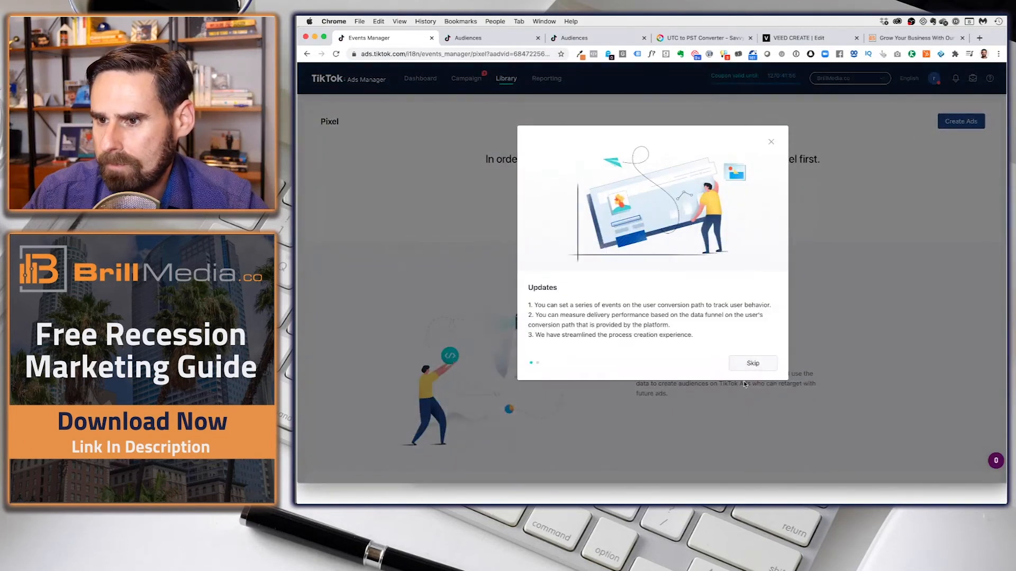
pyautogui.click(758, 365)
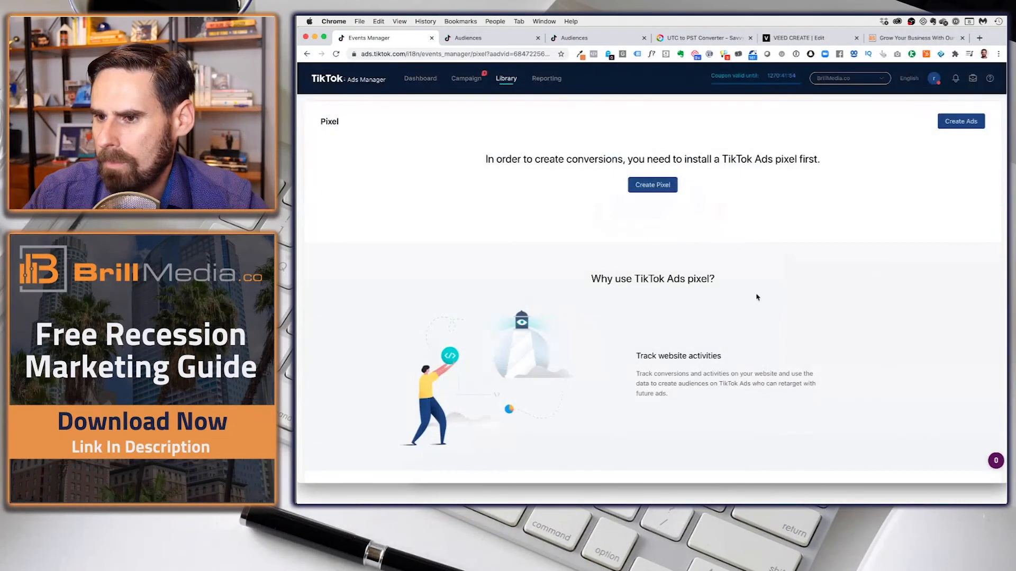
# Create a pixel named BrillMedia.co with manual code installation, agreeing to the pixel terms, and continue to the code installation stage
pyautogui.click(638, 186)
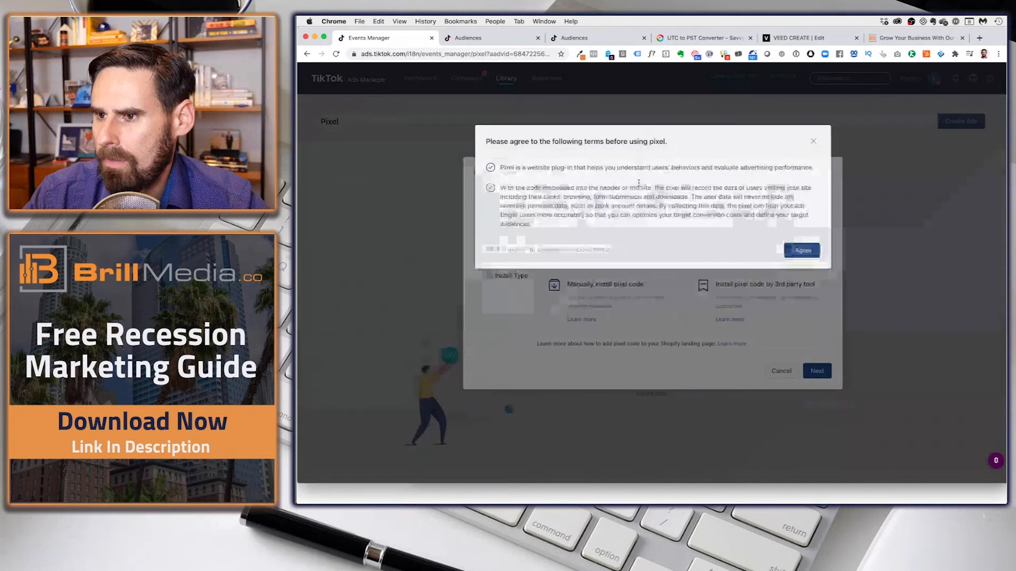
pyautogui.click(801, 252)
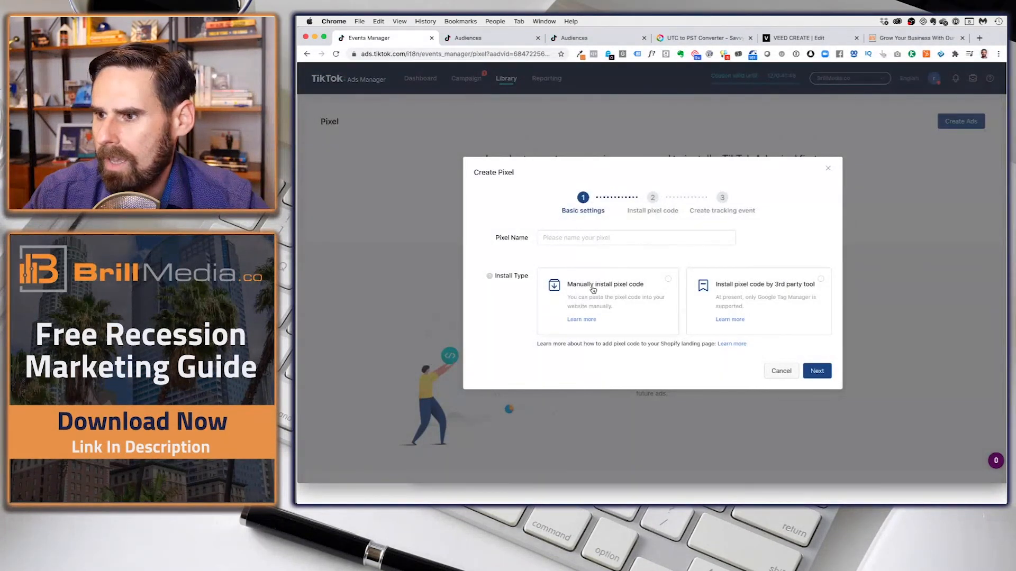
pyautogui.click(571, 287)
pyautogui.click(613, 238)
pyautogui.write('BNril')
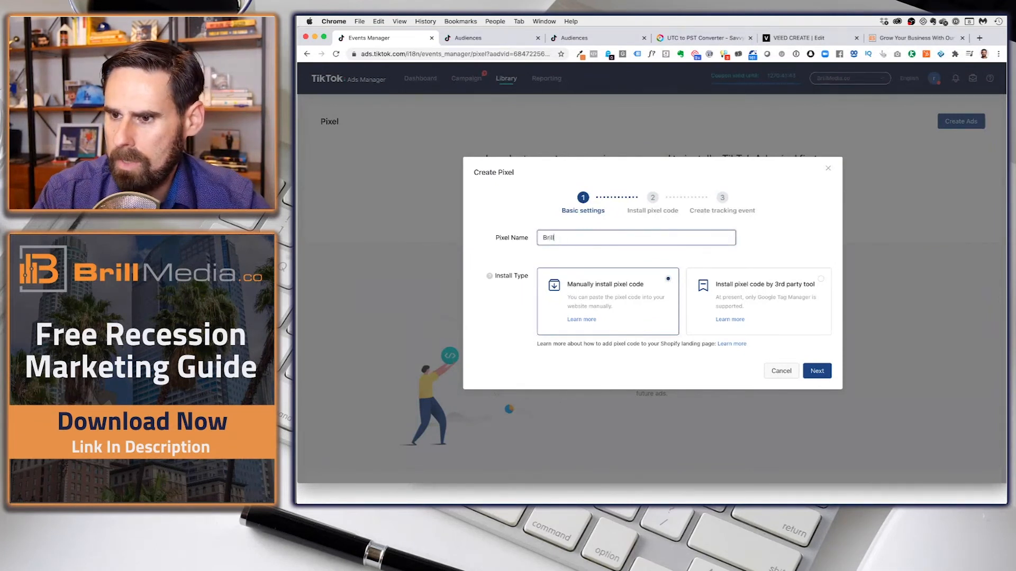
pyautogui.write('lMedia.co')
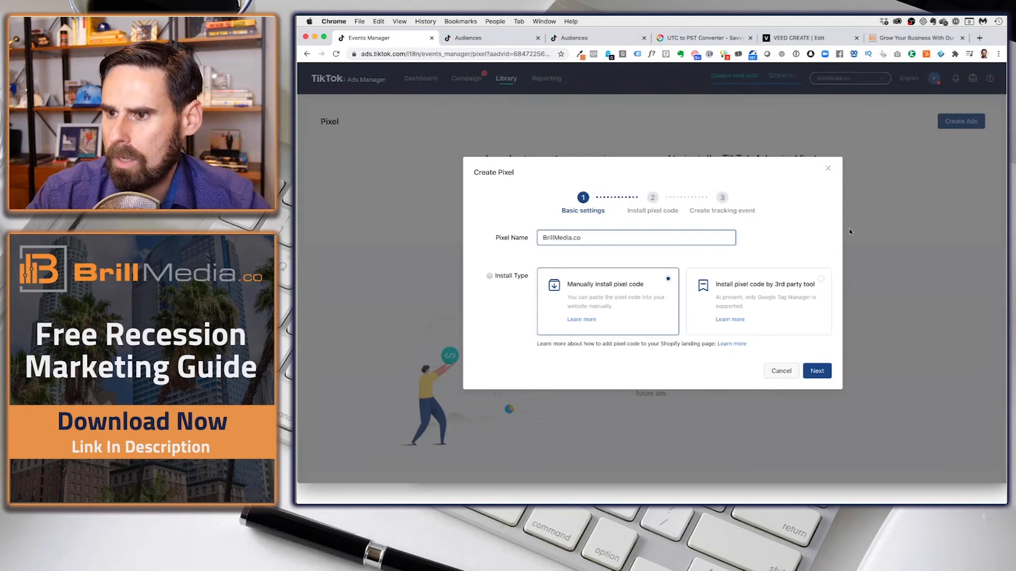
pyautogui.click(817, 371)
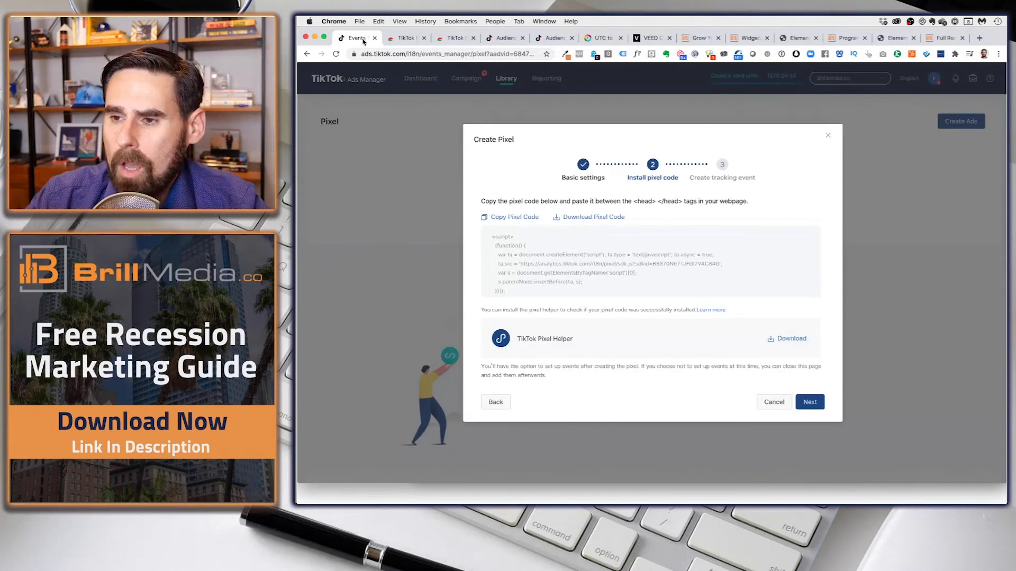
# Copy the pixel code, switch to the WordPress Widgets page and inspect the Custom HTML widget below the Podcast navigation menu
pyautogui.moveTo(635, 248)
pyautogui.click(658, 265)
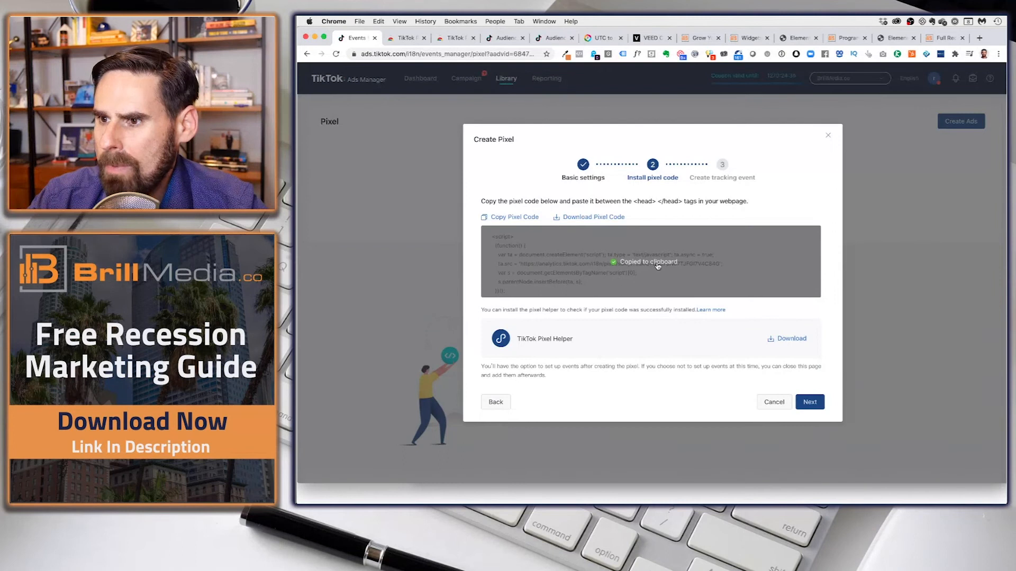
pyautogui.click(751, 39)
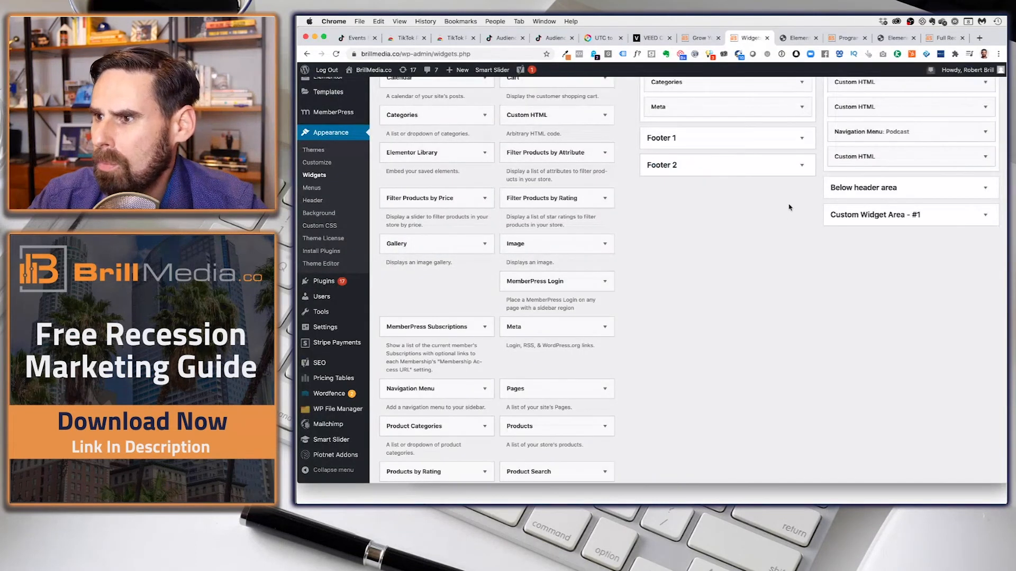
pyautogui.click(901, 158)
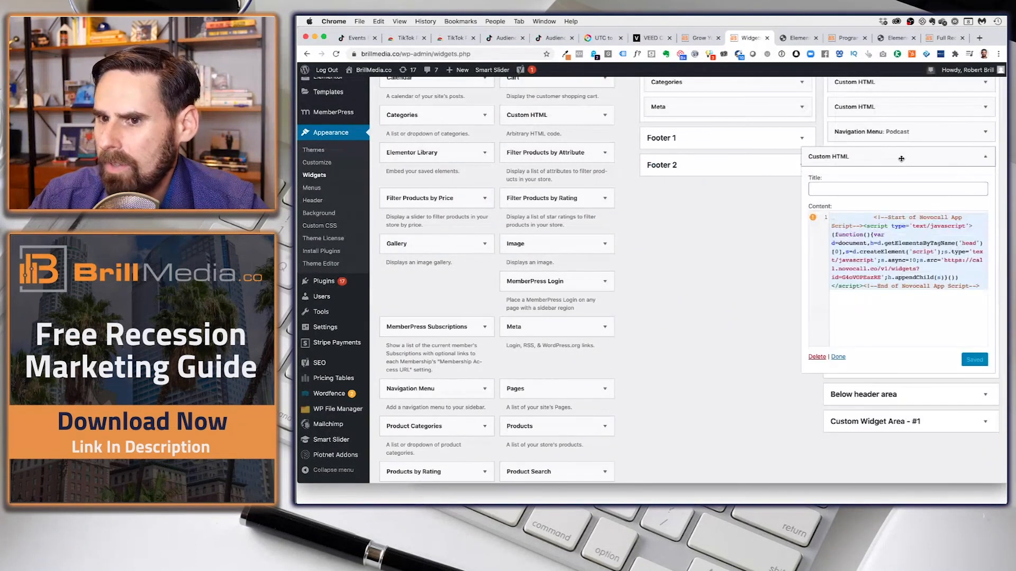
pyautogui.click(838, 357)
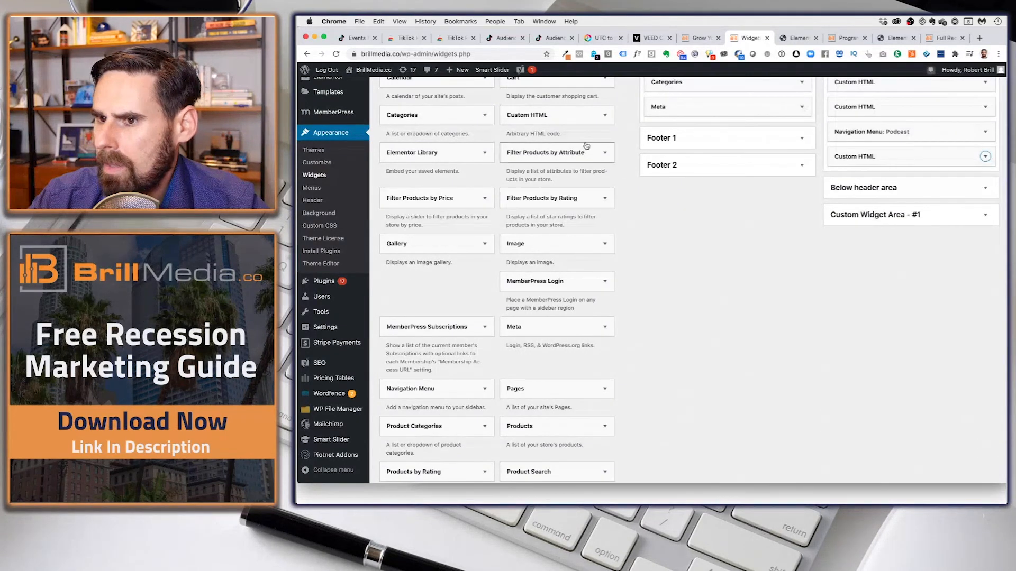
# Add a Custom HTML widget to Footer 3, paste the copied TikTok pixel code as its content and save it
pyautogui.scroll(3, 585, 144)
pyautogui.scroll(-1, 586, 144)
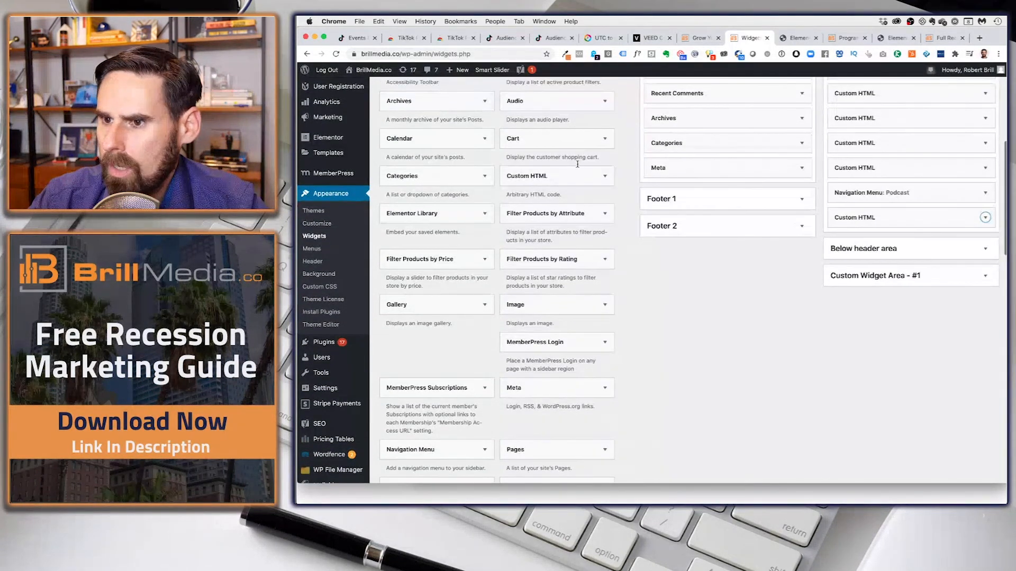
pyautogui.click(579, 176)
pyautogui.click(548, 263)
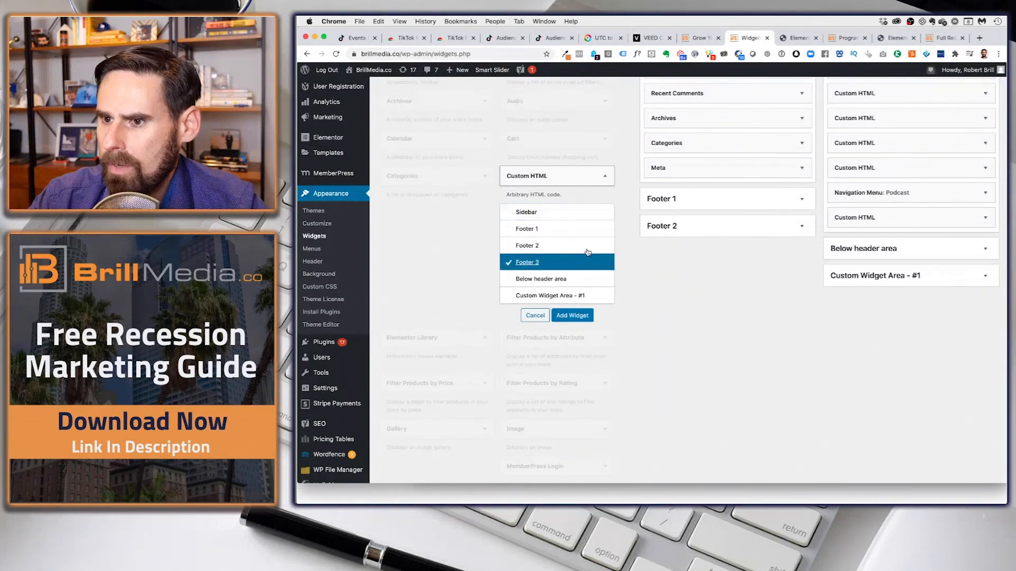
pyautogui.click(574, 316)
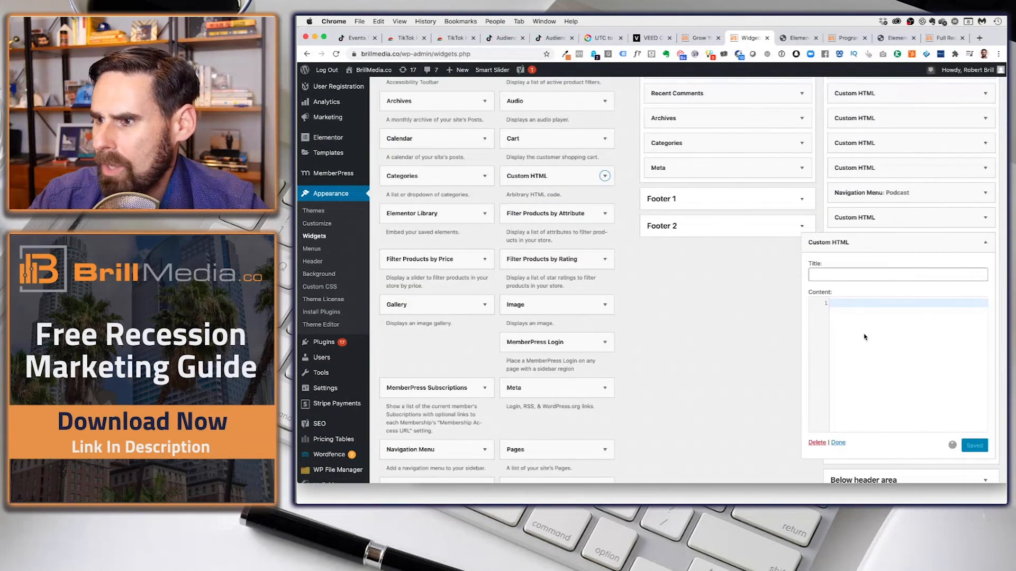
pyautogui.press('super+v')
pyautogui.click(977, 445)
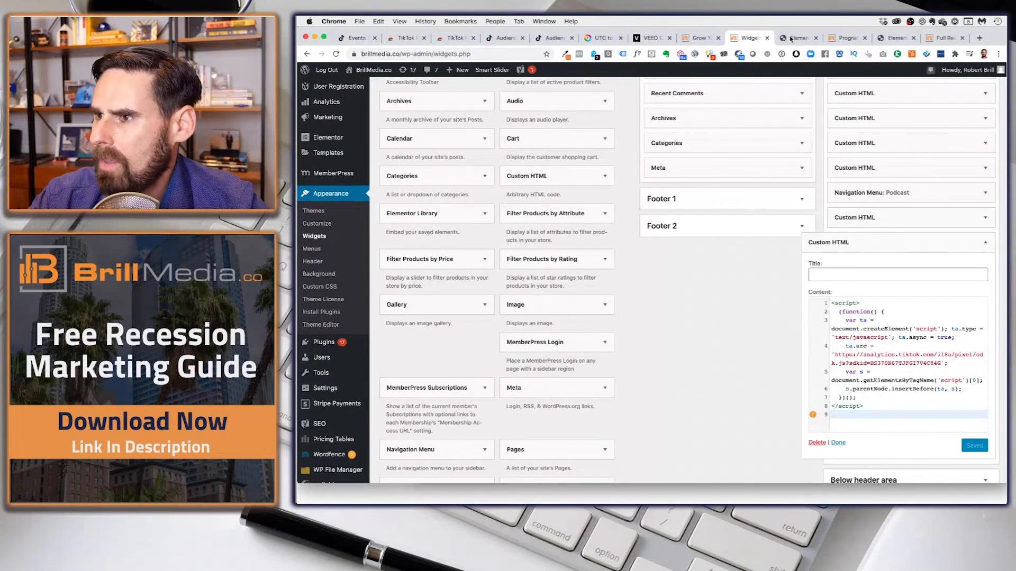
# Open the brillmedia.co homepage in a new tab and examine its footer, then the recession marketing guide landing page's footer
pyautogui.click(979, 39)
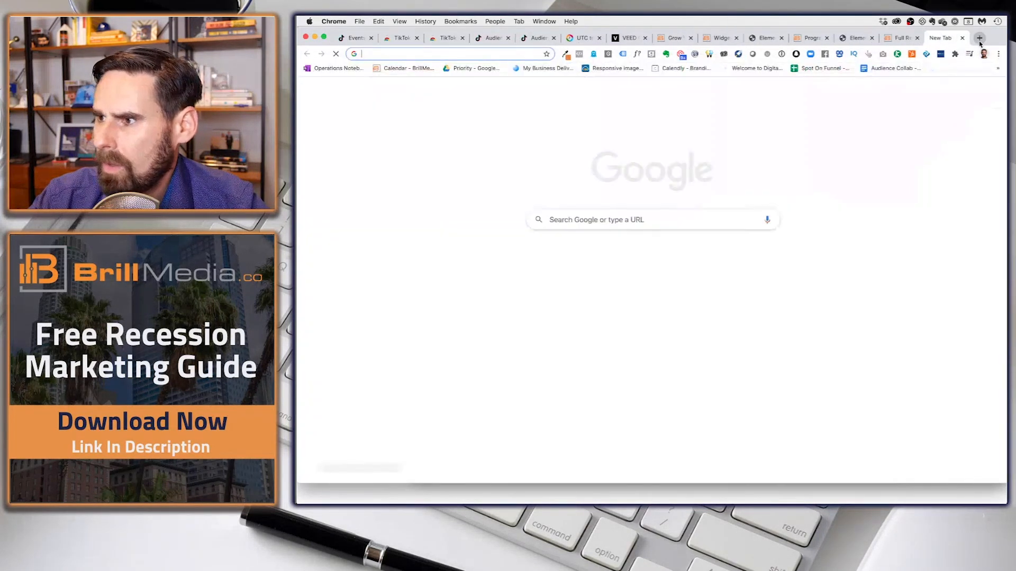
pyautogui.write('brill')
pyautogui.press('Return')
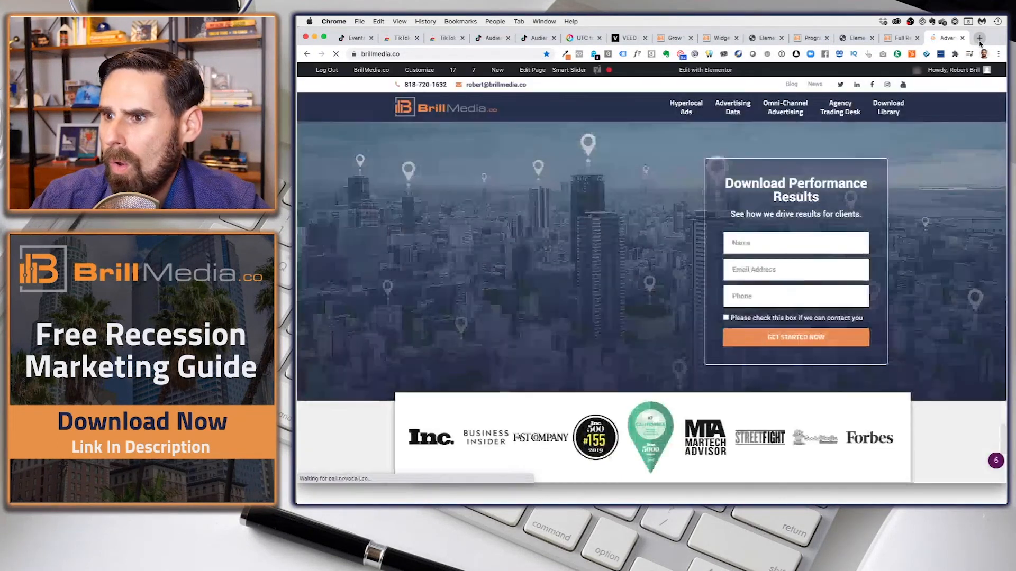
pyautogui.scroll(-20, 900, 312)
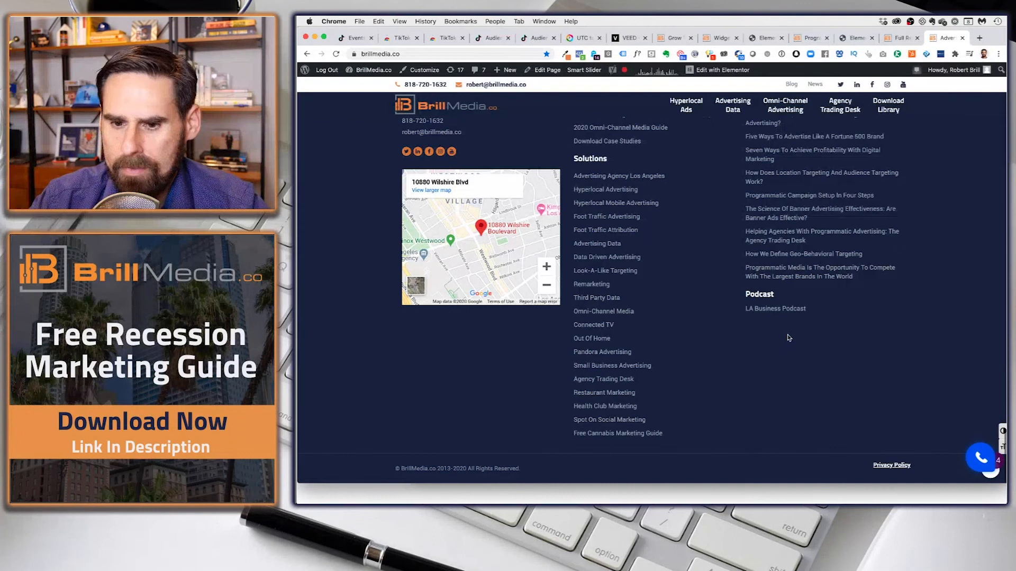
pyautogui.scroll(1, 796, 288)
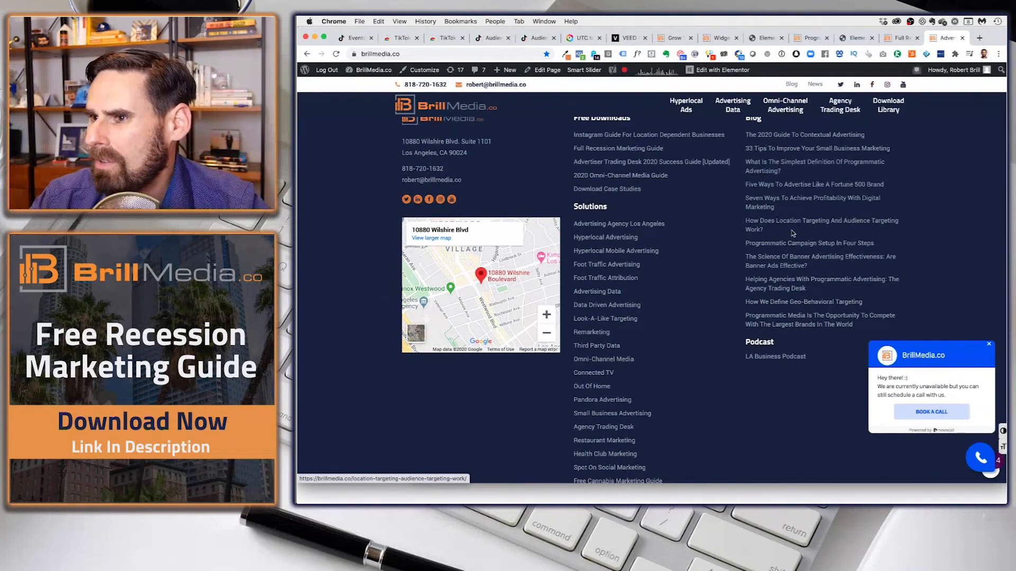
pyautogui.click(906, 38)
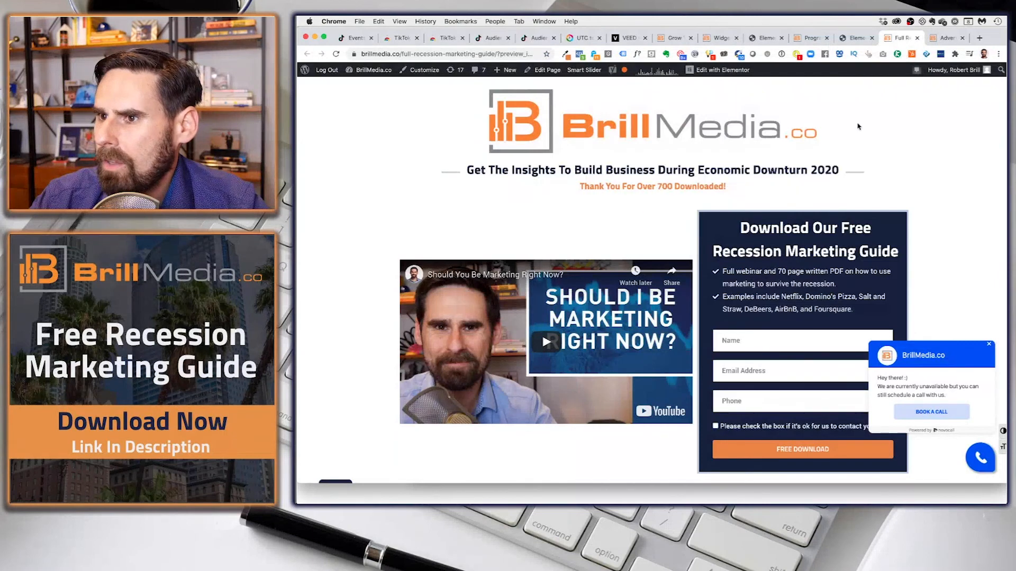
pyautogui.scroll(-20, 788, 244)
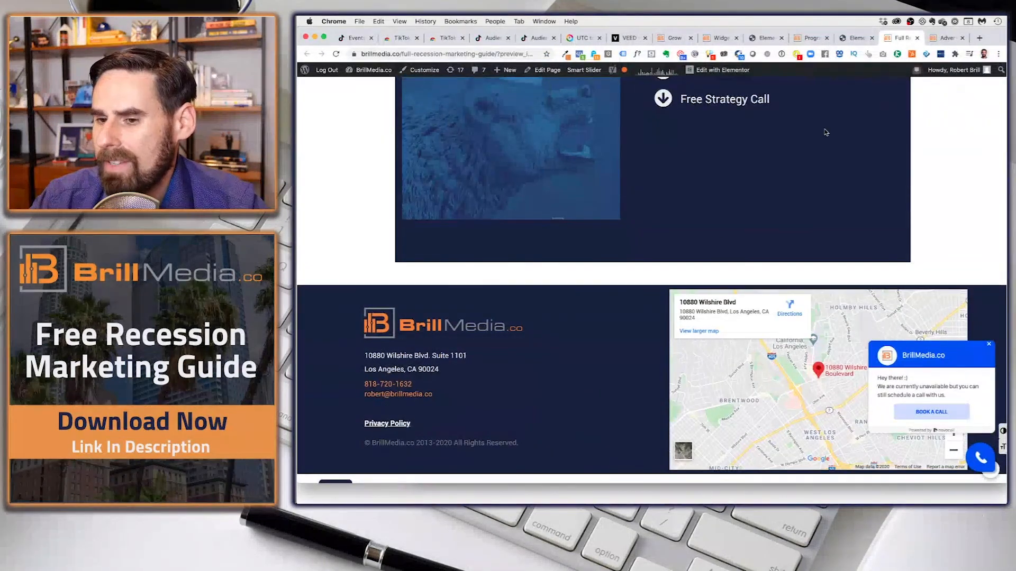
# In the landing page's Elementor editor, open the global HTML widget above the logo and highlight the TikTok pixel script in its content
pyautogui.click(856, 38)
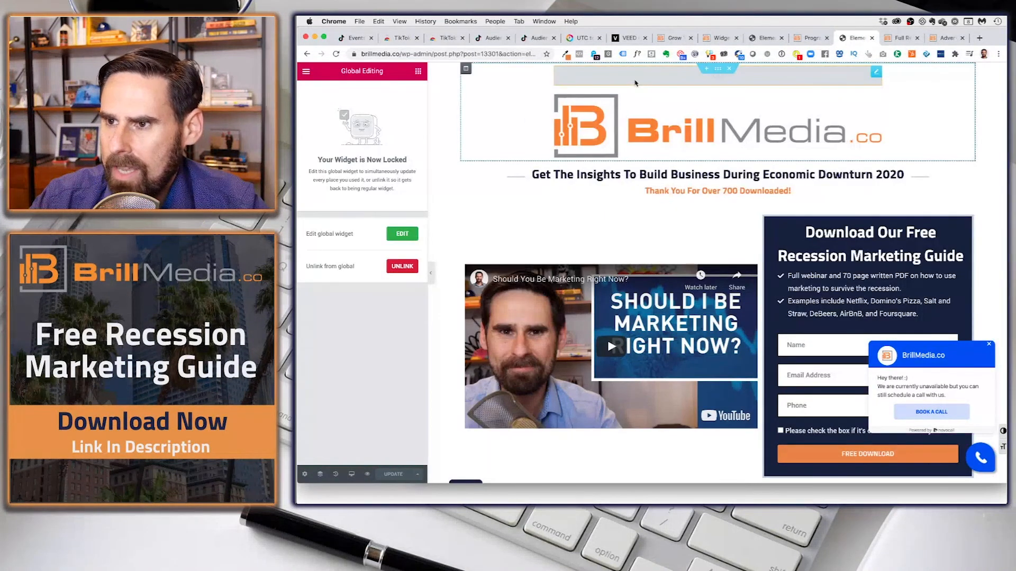
pyautogui.click(412, 236)
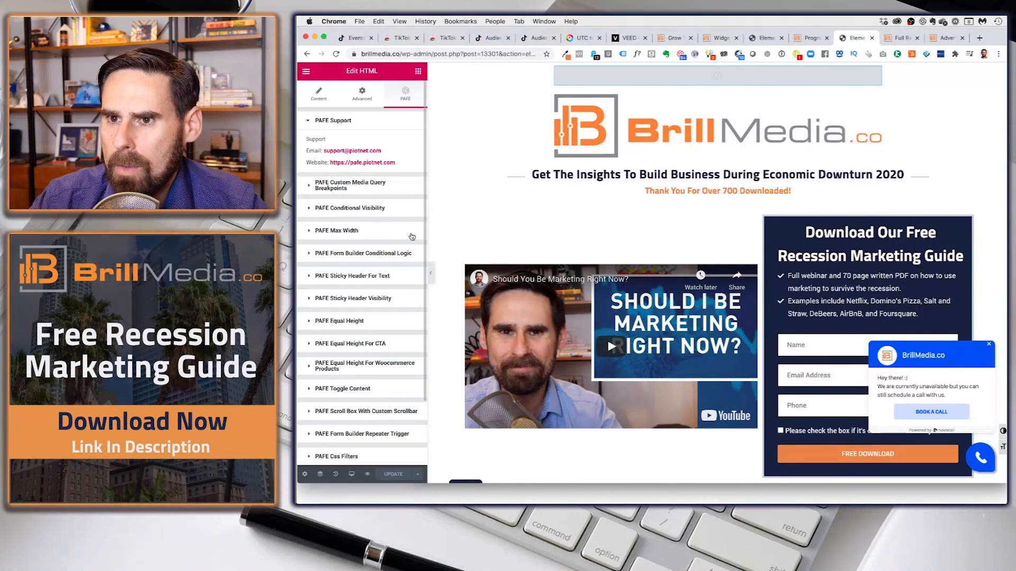
pyautogui.click(643, 72)
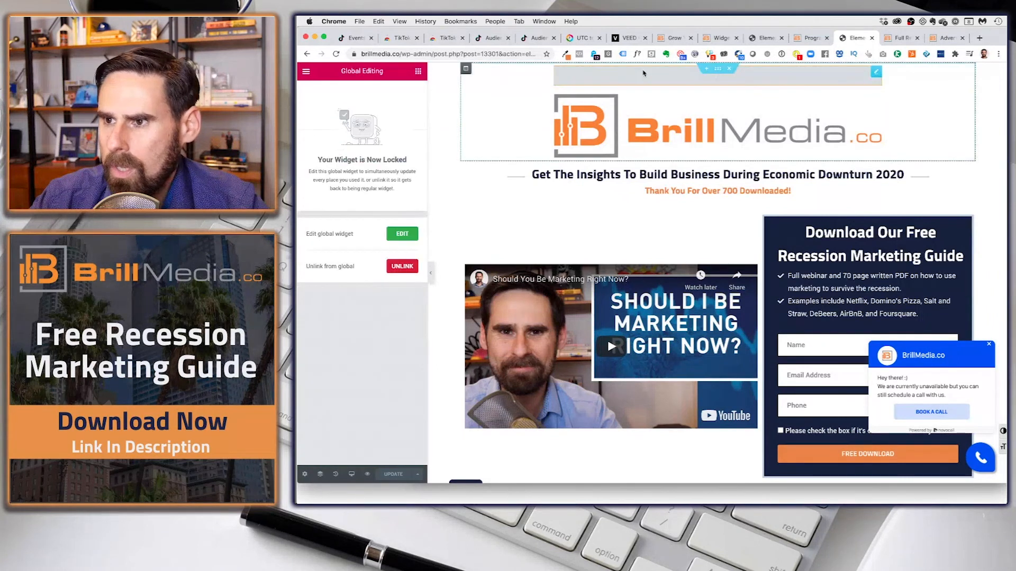
pyautogui.click(403, 237)
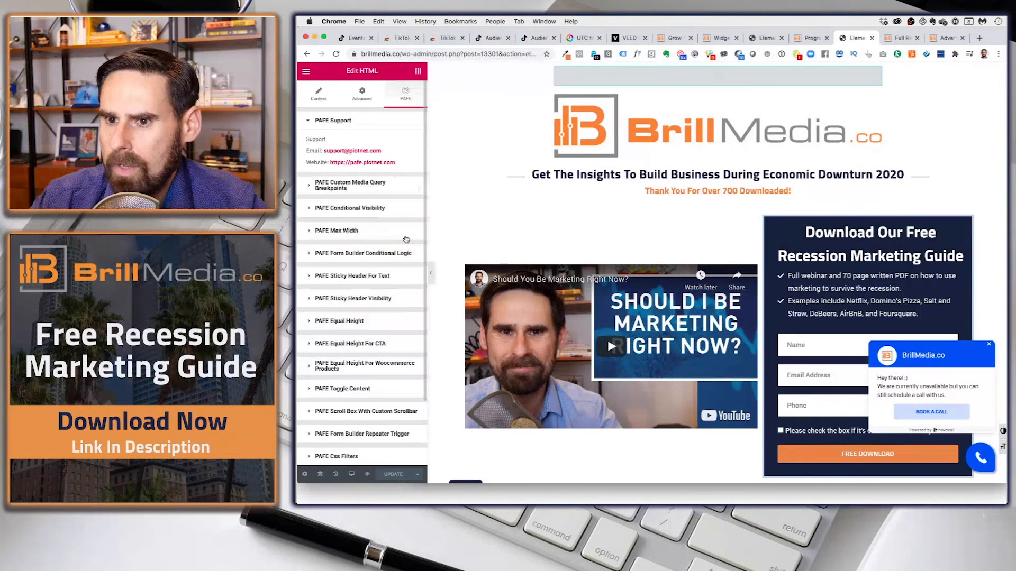
pyautogui.click(306, 71)
pyautogui.click(310, 72)
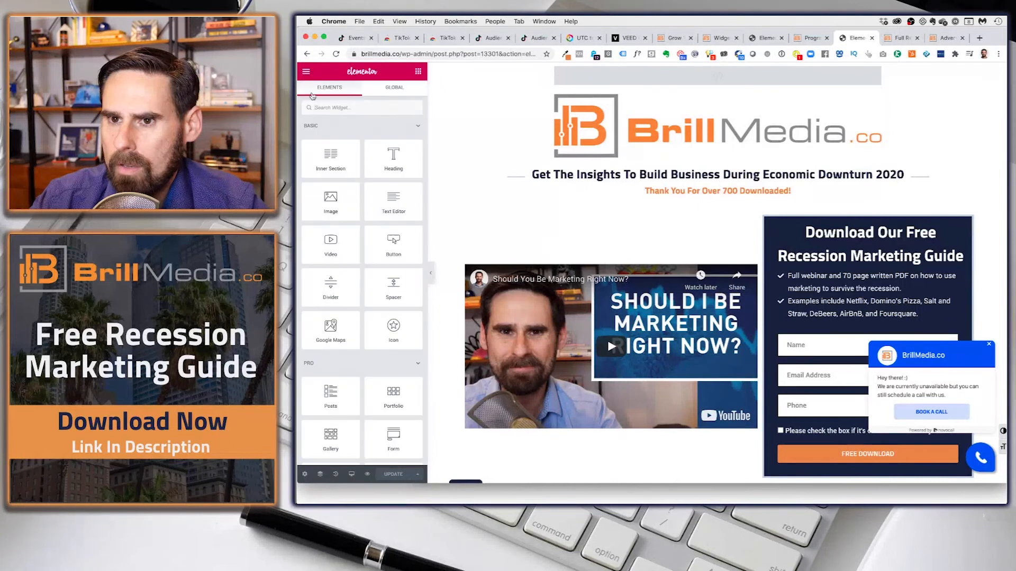
pyautogui.click(500, 105)
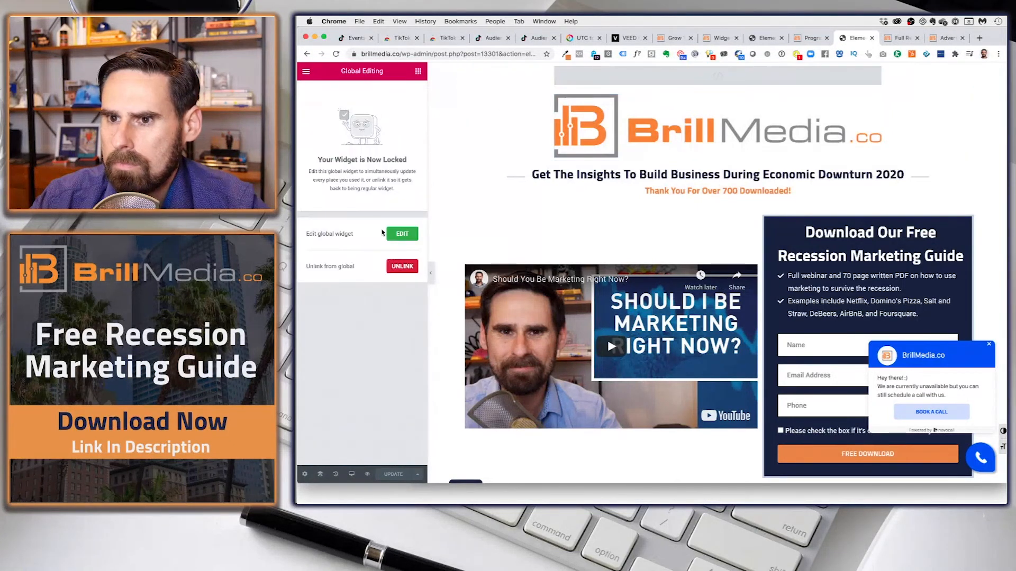
pyautogui.click(402, 236)
pyautogui.click(319, 96)
pyautogui.scroll(-10, 369, 305)
pyautogui.moveTo(332, 236); pyautogui.dragTo(389, 419)
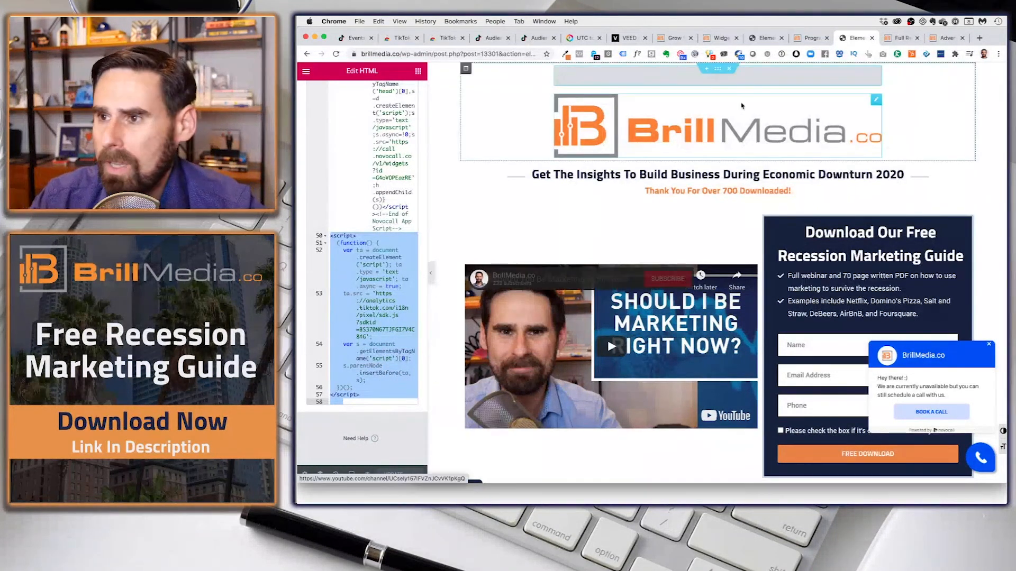
# Check the recession marketing guide page with the TikTok pixel self-test tool, and return to the Create Pixel dialog in TikTok Ads Manager
pyautogui.click(896, 40)
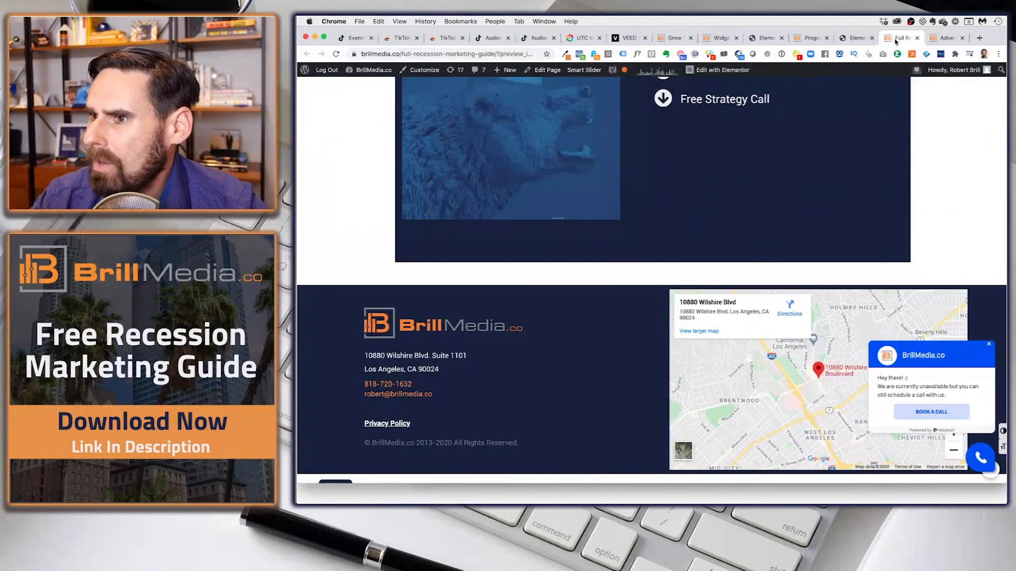
pyautogui.click(941, 54)
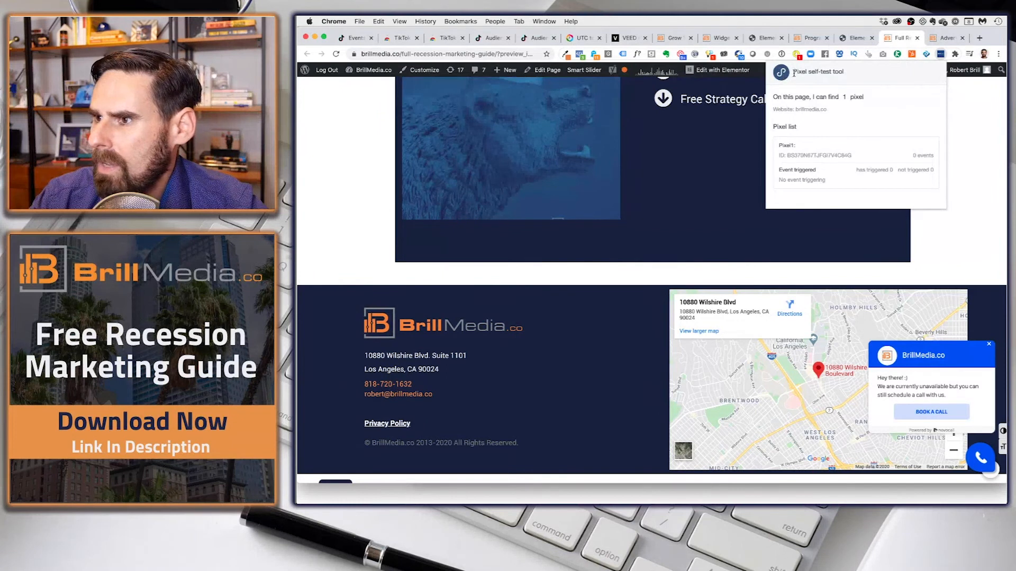
pyautogui.moveTo(792, 74); pyautogui.dragTo(850, 77)
pyautogui.click(858, 78)
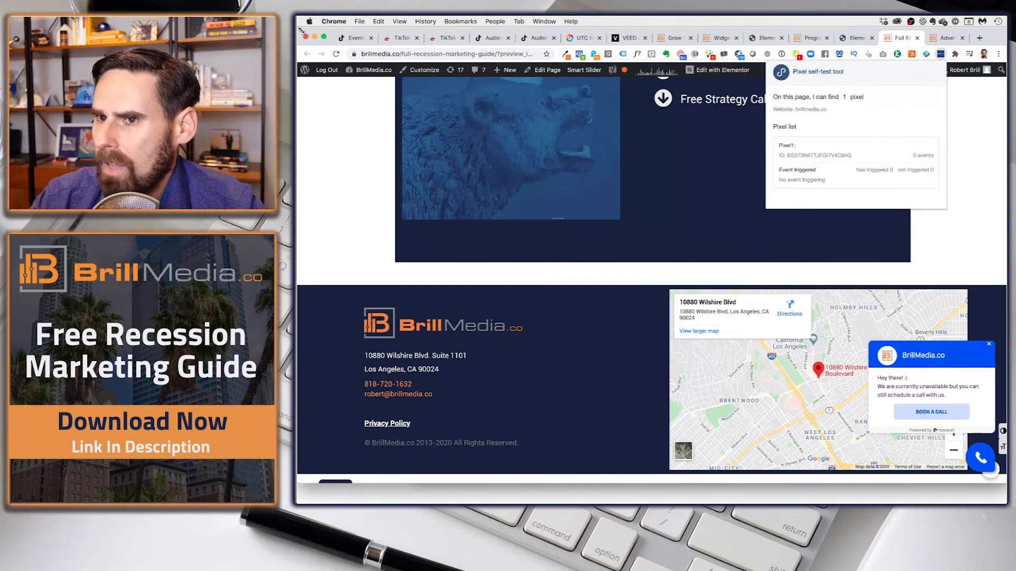
pyautogui.click(344, 38)
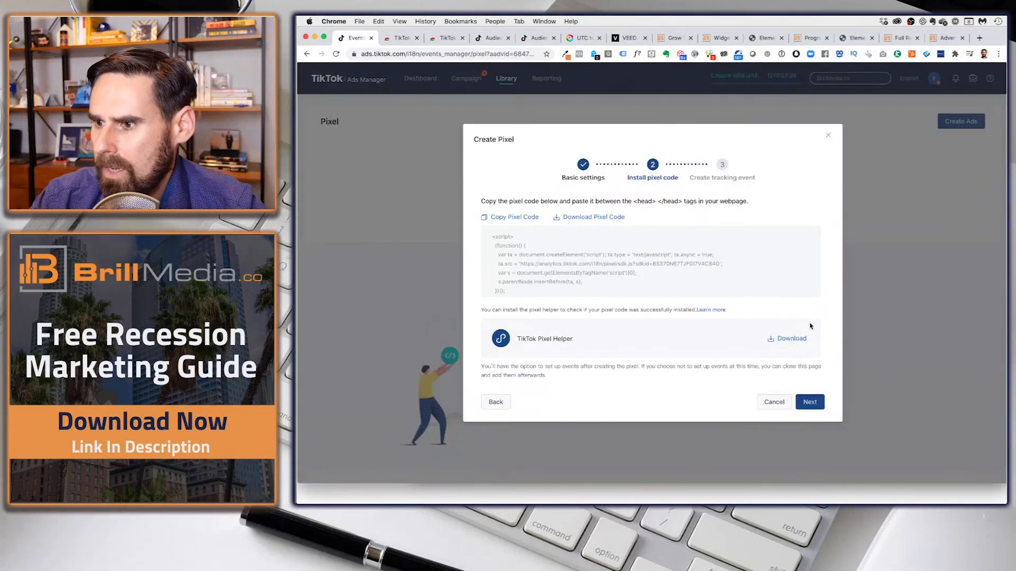
# View the TikTok Pixel Helper's Chrome Web Store page, then recheck the recession marketing guide page with the pixel self-test tool and return to TikTok Ads Manager
pyautogui.click(795, 338)
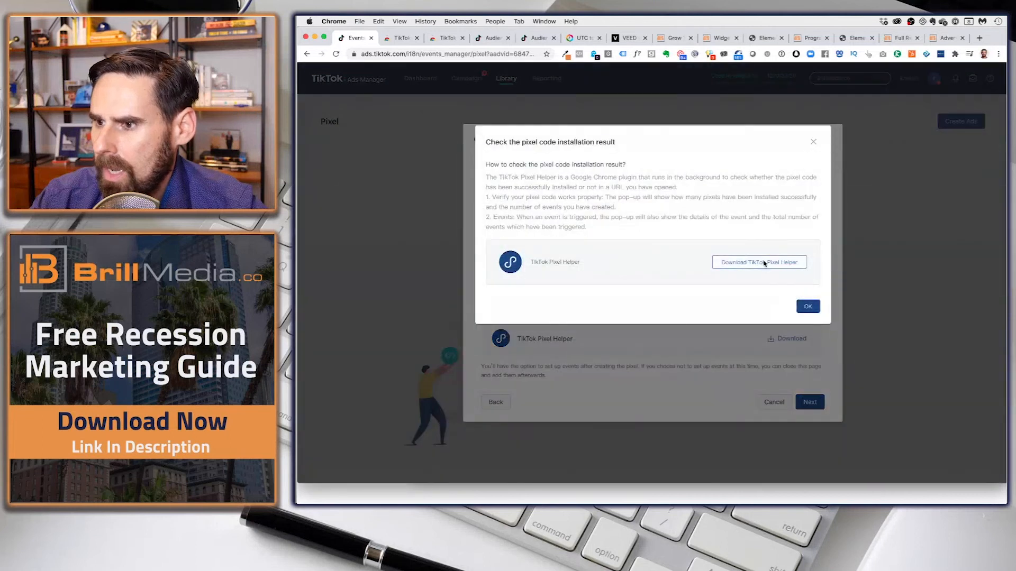
pyautogui.click(764, 263)
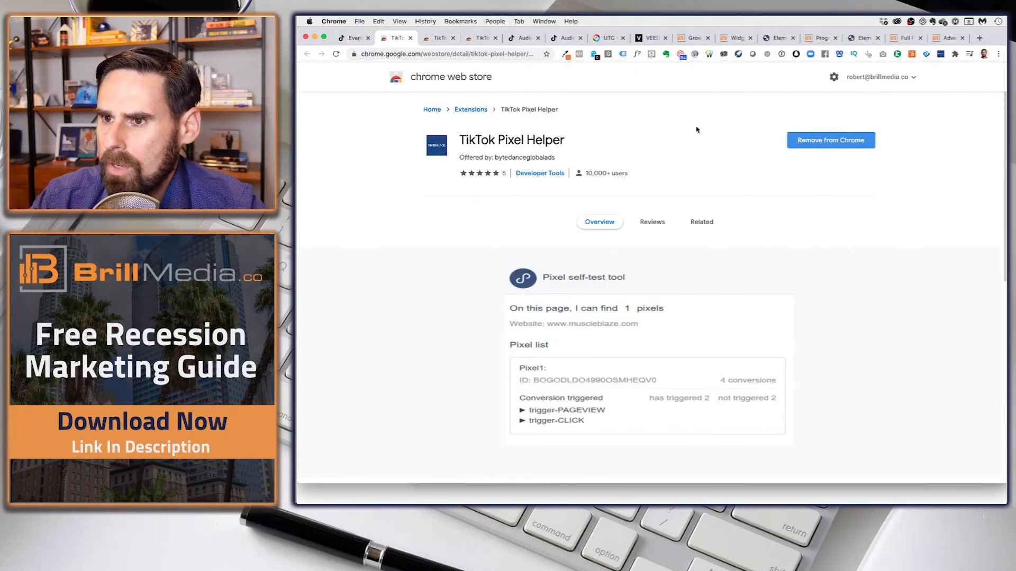
pyautogui.click(902, 38)
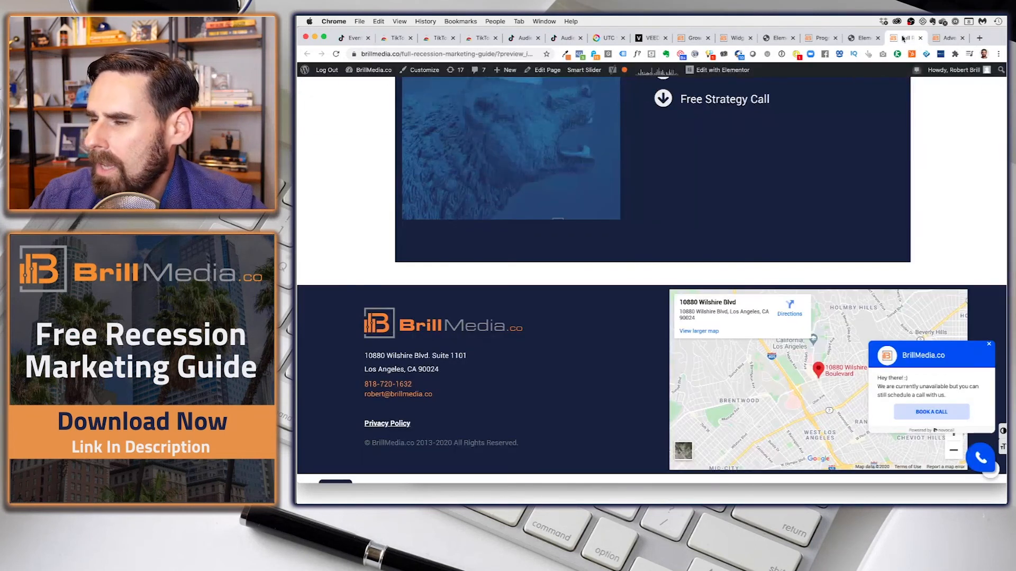
pyautogui.click(940, 54)
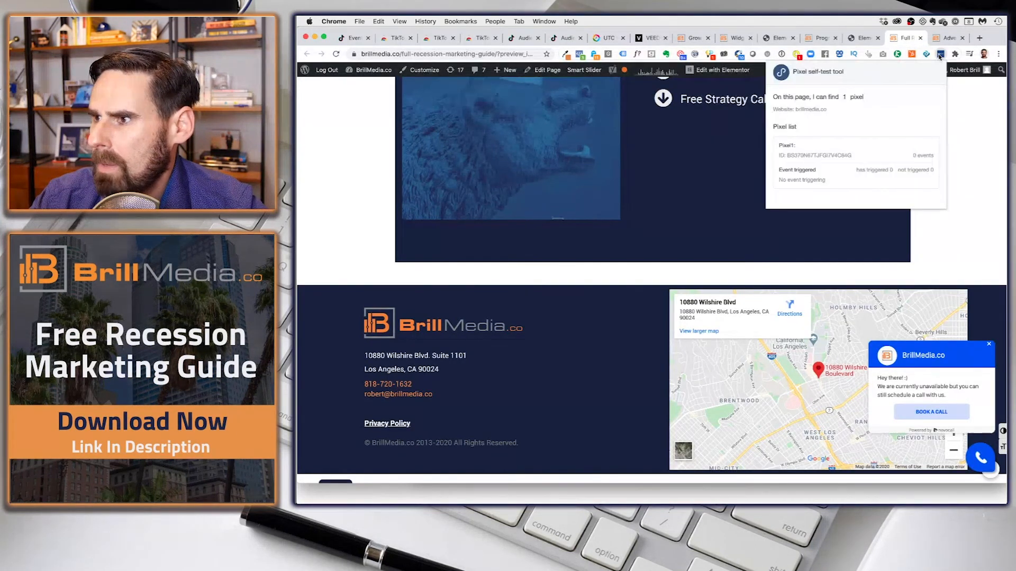
pyautogui.click(354, 39)
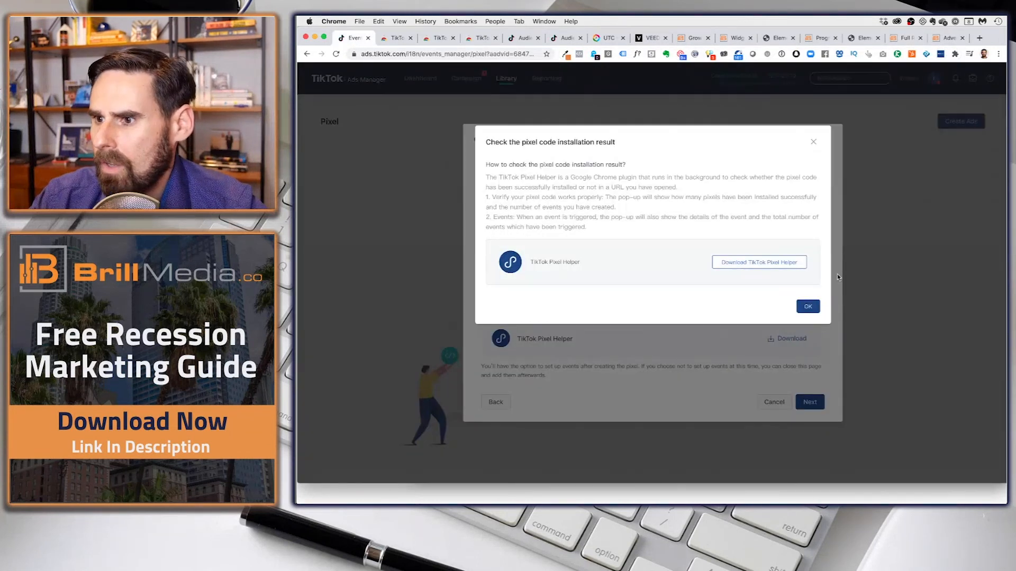
# Dismiss the pixel installation check notice, proceed to creating tracking events and choose the Consultation Events scenario
pyautogui.click(807, 306)
pyautogui.click(808, 403)
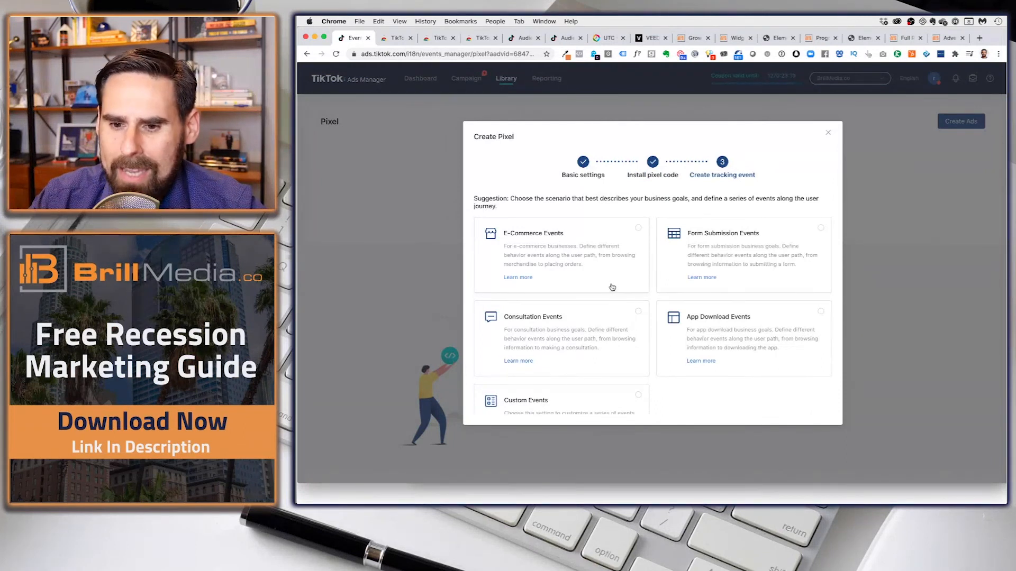
pyautogui.scroll(-2, 612, 287)
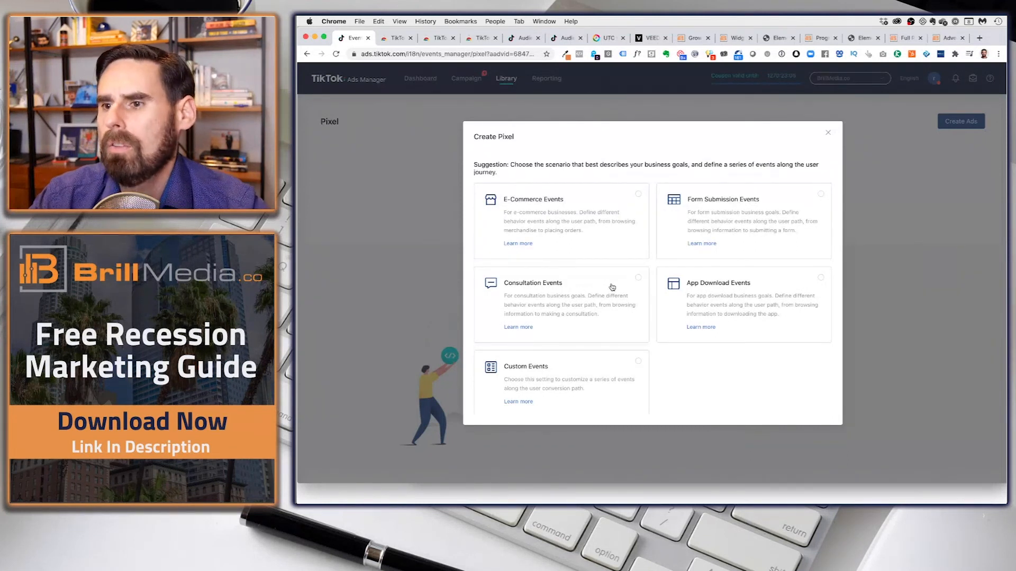
pyautogui.click(610, 290)
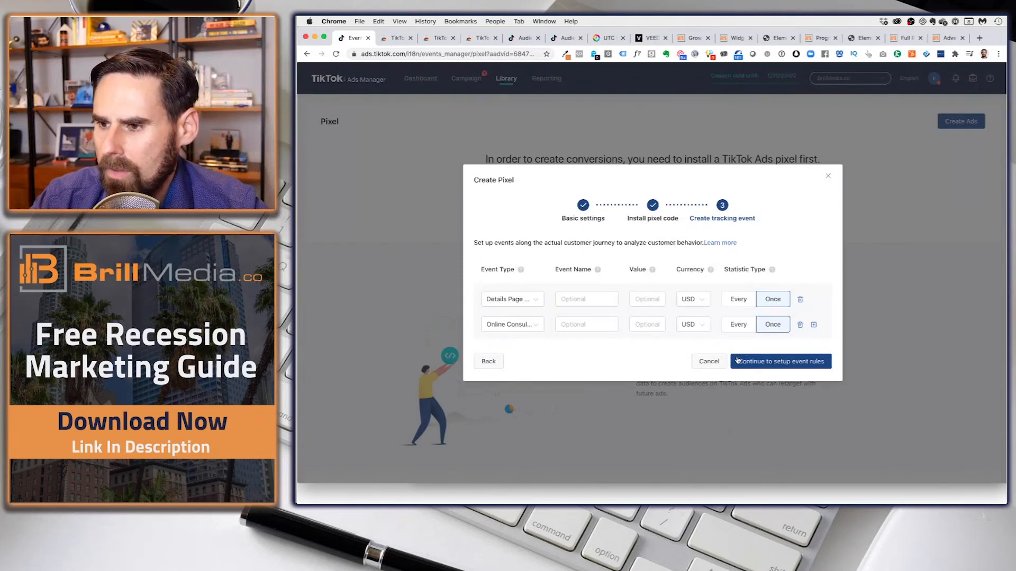
pyautogui.click(487, 361)
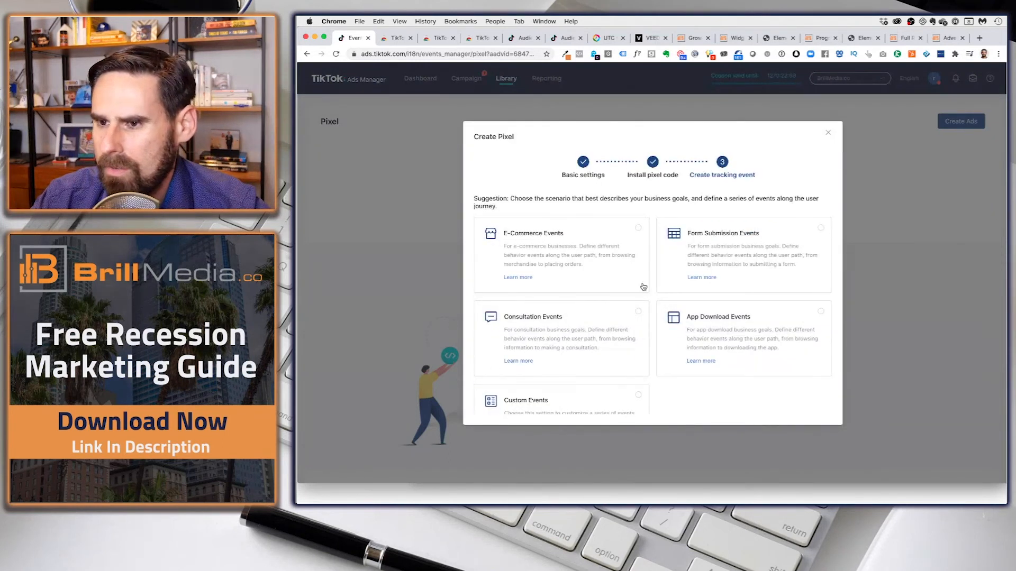
pyautogui.click(570, 337)
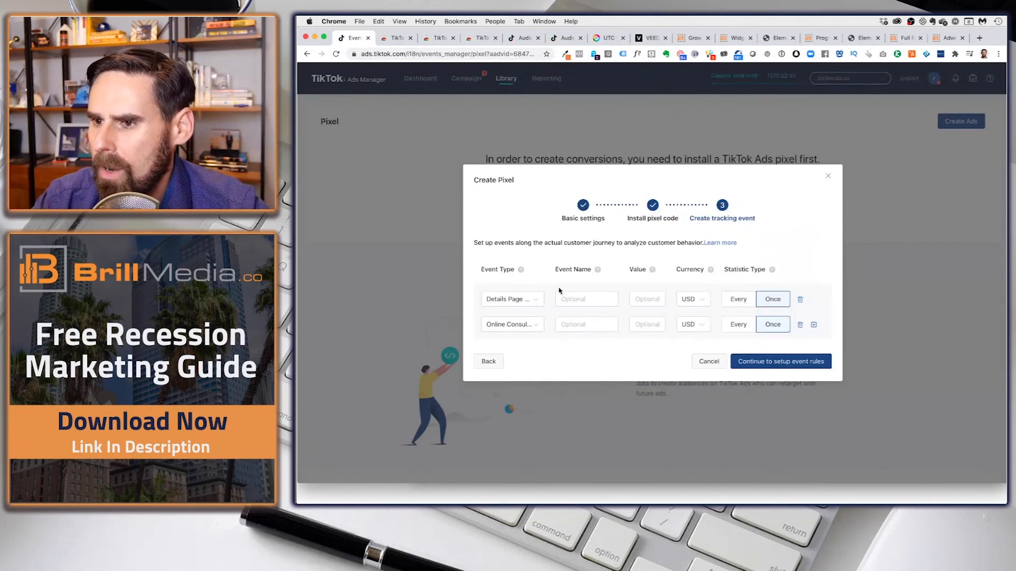
# Set the first consultation event's type to Button Click (Consultation) and name the event Lead
pyautogui.click(506, 304)
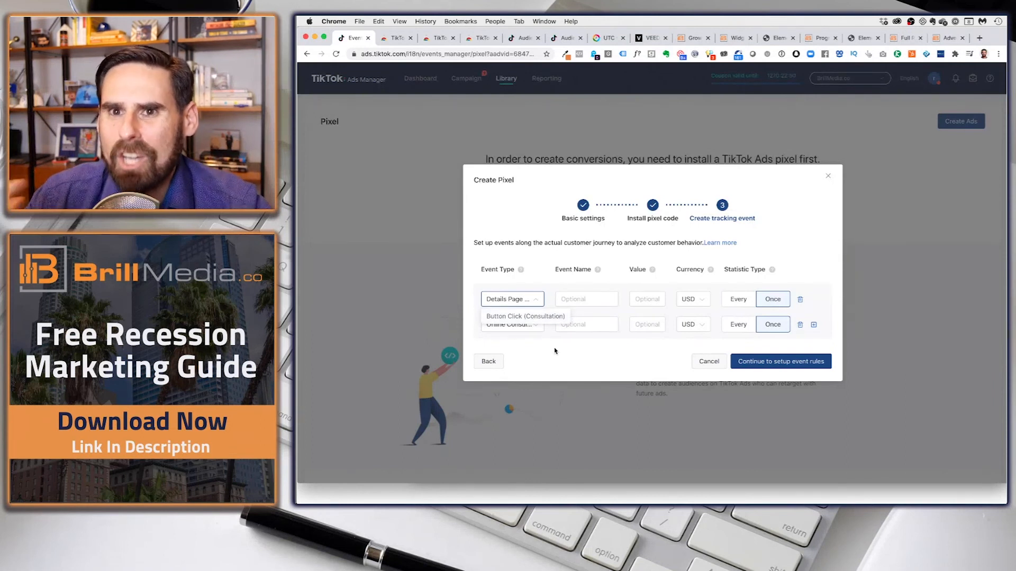
pyautogui.click(604, 363)
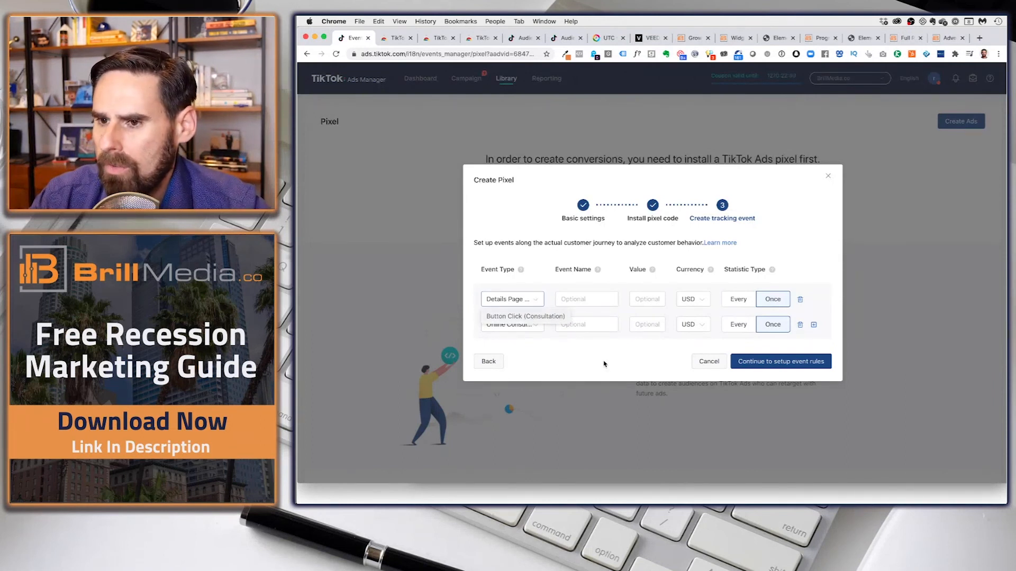
pyautogui.click(534, 296)
pyautogui.click(534, 318)
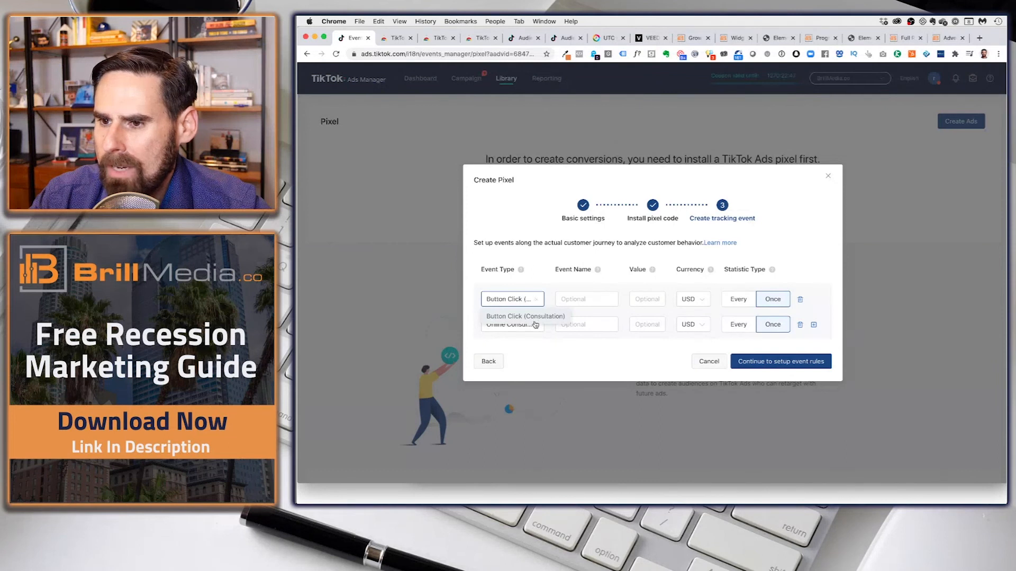
pyautogui.click(584, 300)
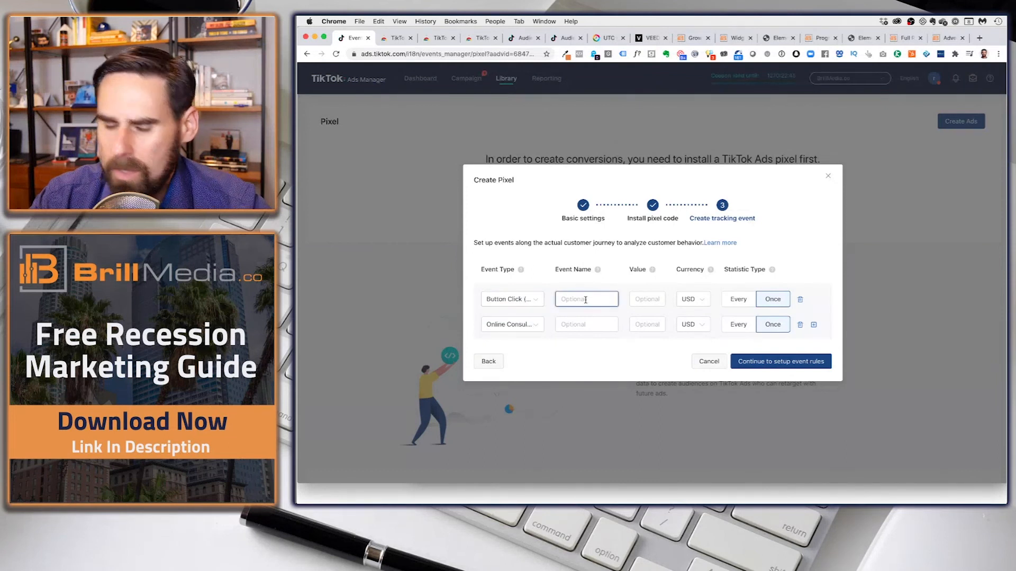
pyautogui.write('Lead')
pyautogui.click(651, 303)
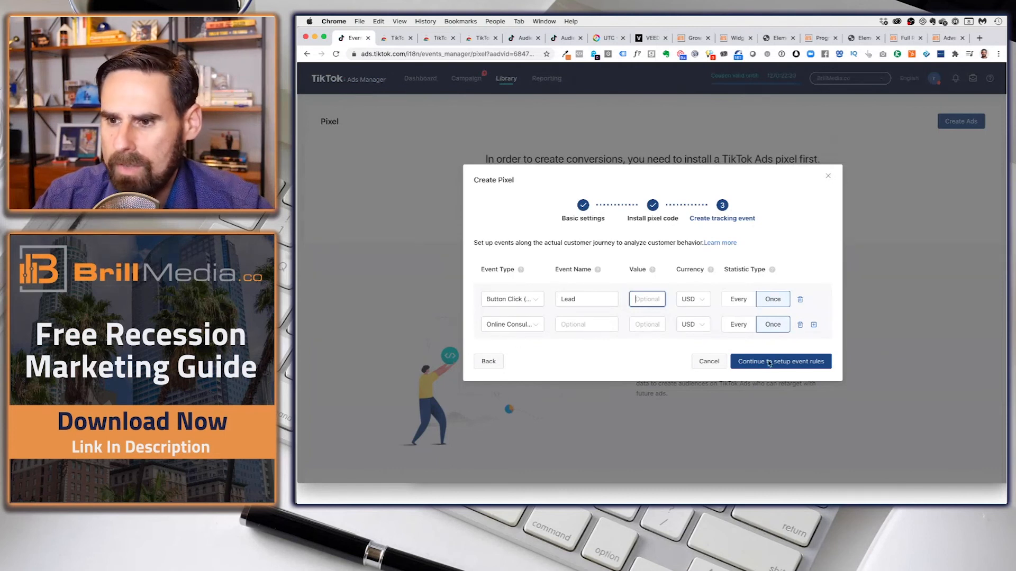
# Return to the scenario choice, try E-Commerce Events instead and consult the help article on creating events
pyautogui.click(488, 370)
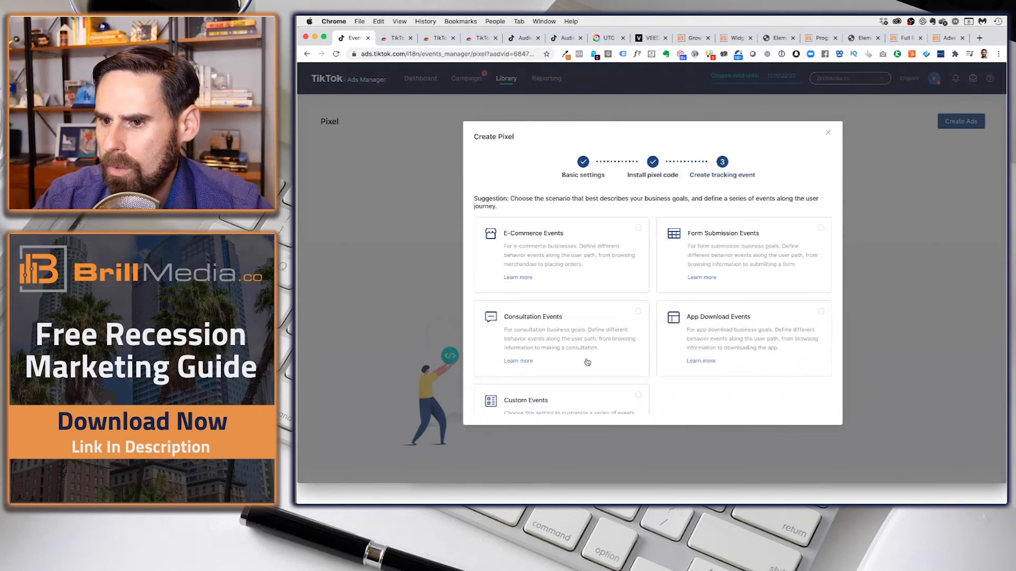
pyautogui.scroll(-1, 587, 362)
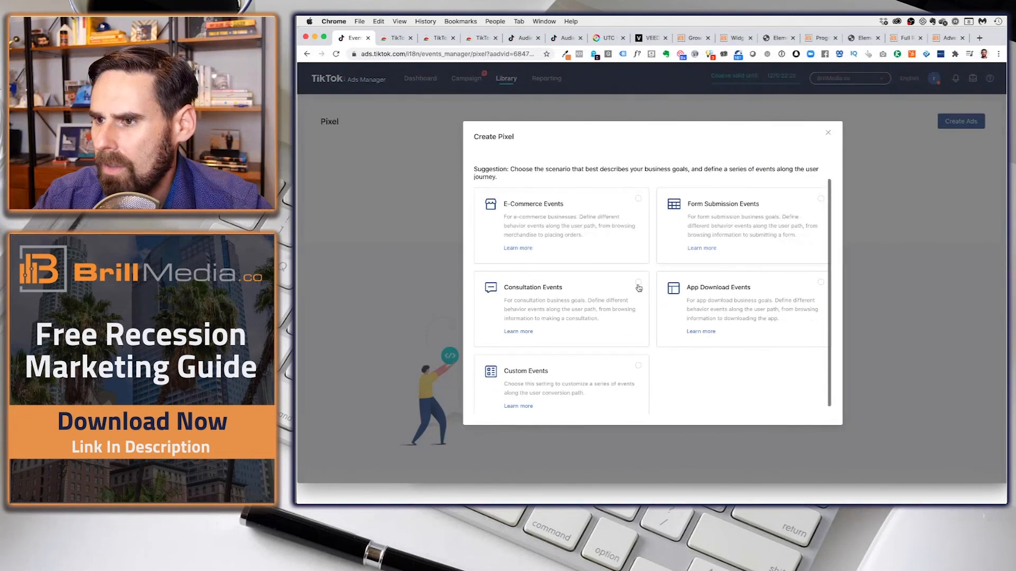
pyautogui.click(575, 232)
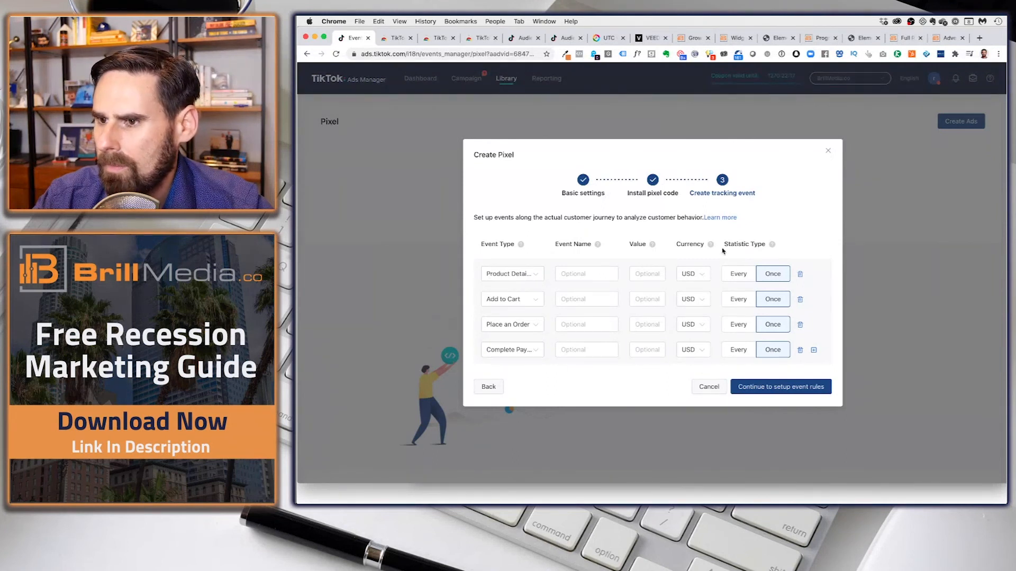
pyautogui.click(726, 218)
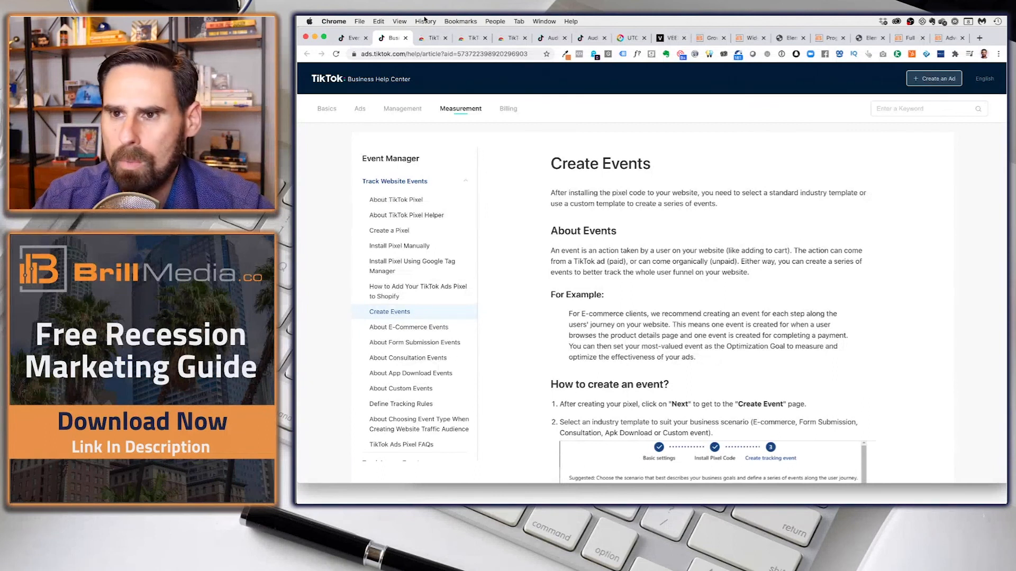
pyautogui.click(352, 38)
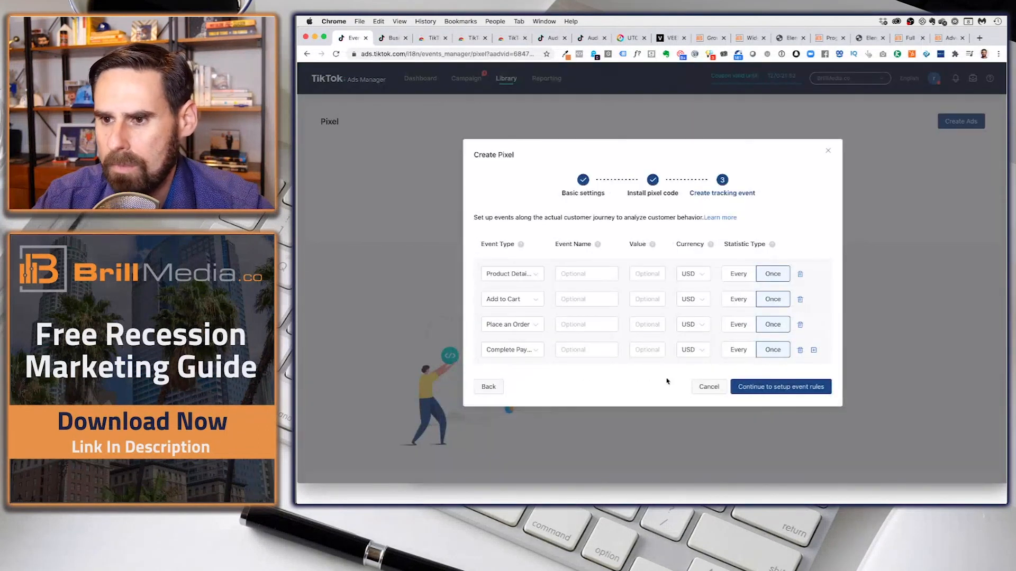
# Change the scenario to Custom Events, review the available event types, keep Page View and continue to the event rules setup
pyautogui.click(488, 387)
pyautogui.scroll(-2, 580, 374)
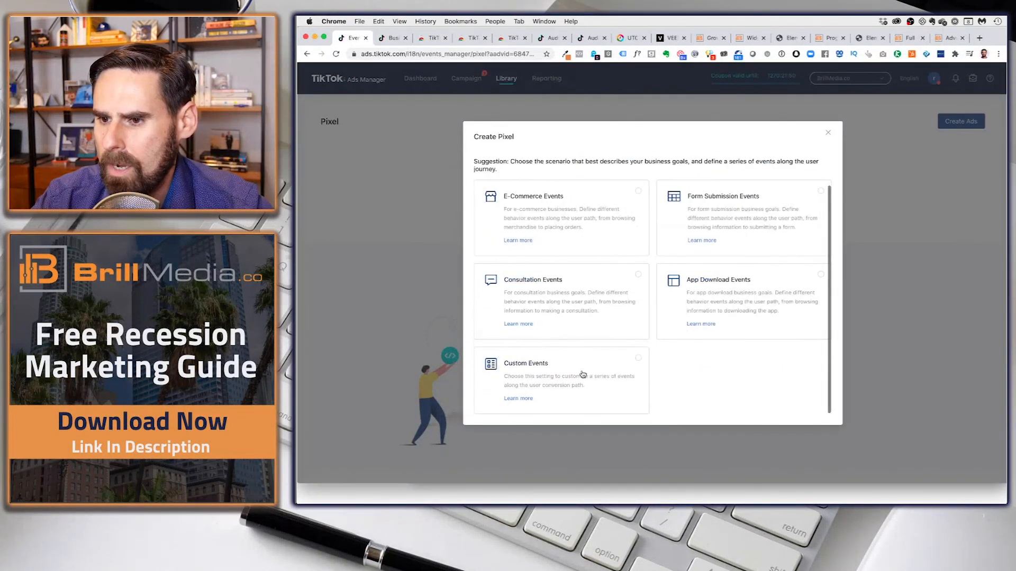
pyautogui.click(584, 376)
pyautogui.click(533, 315)
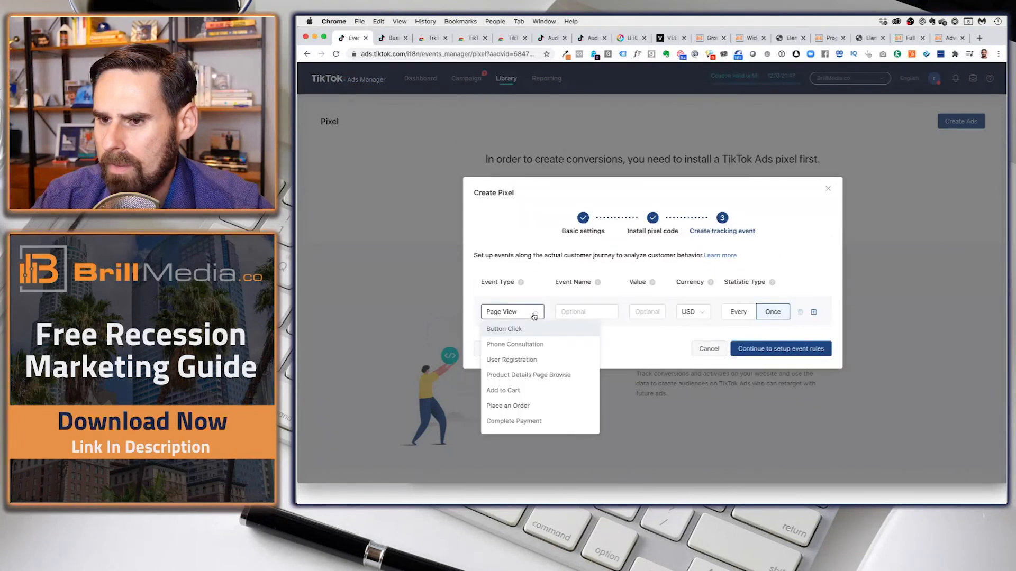
pyautogui.click(539, 289)
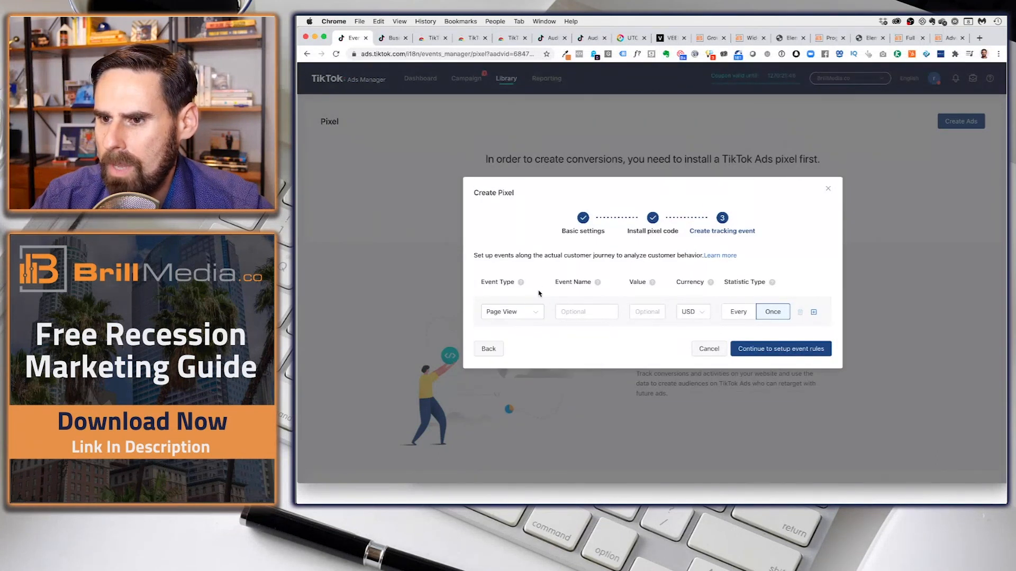
pyautogui.click(534, 314)
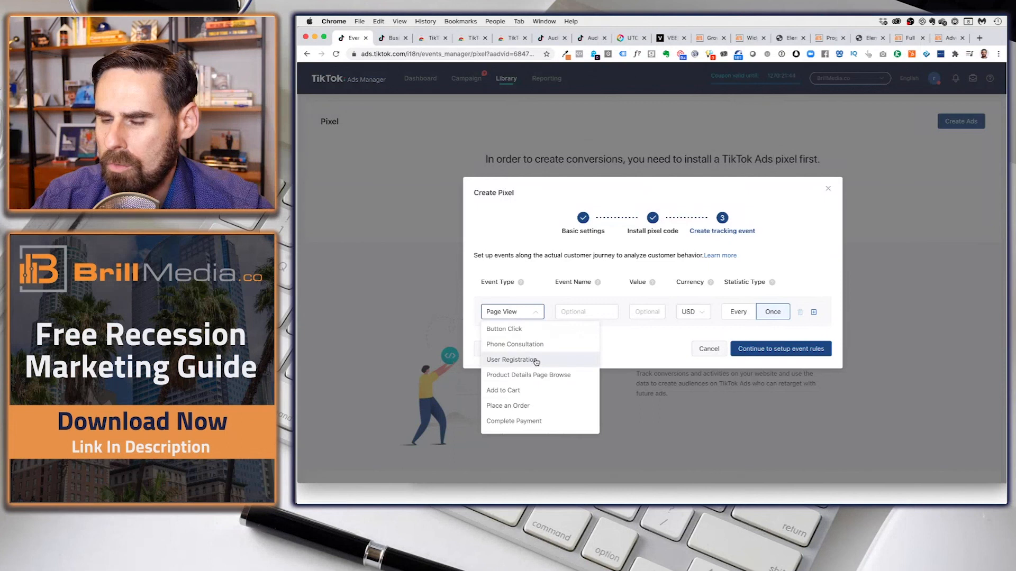
pyautogui.click(586, 309)
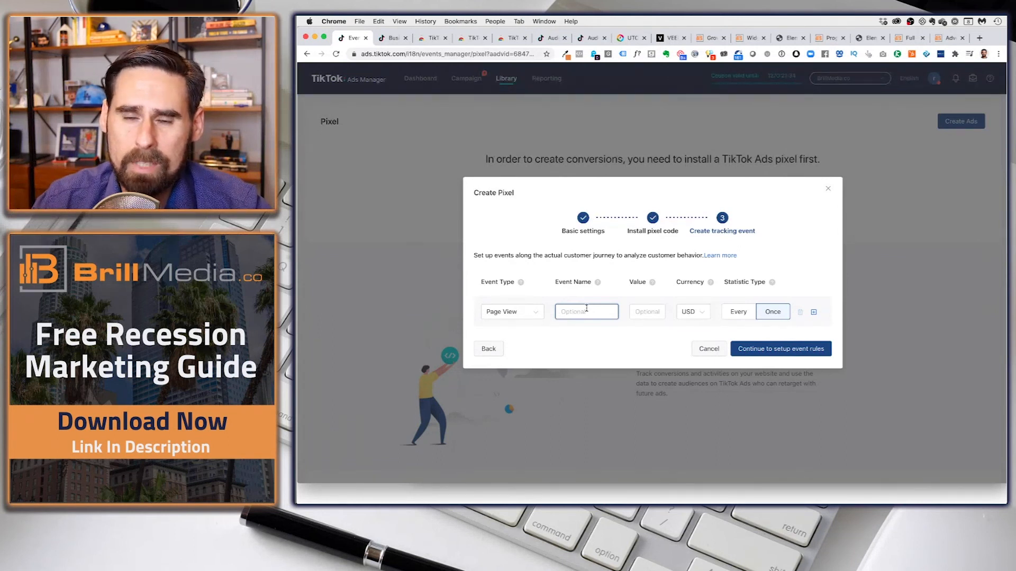
pyautogui.click(790, 352)
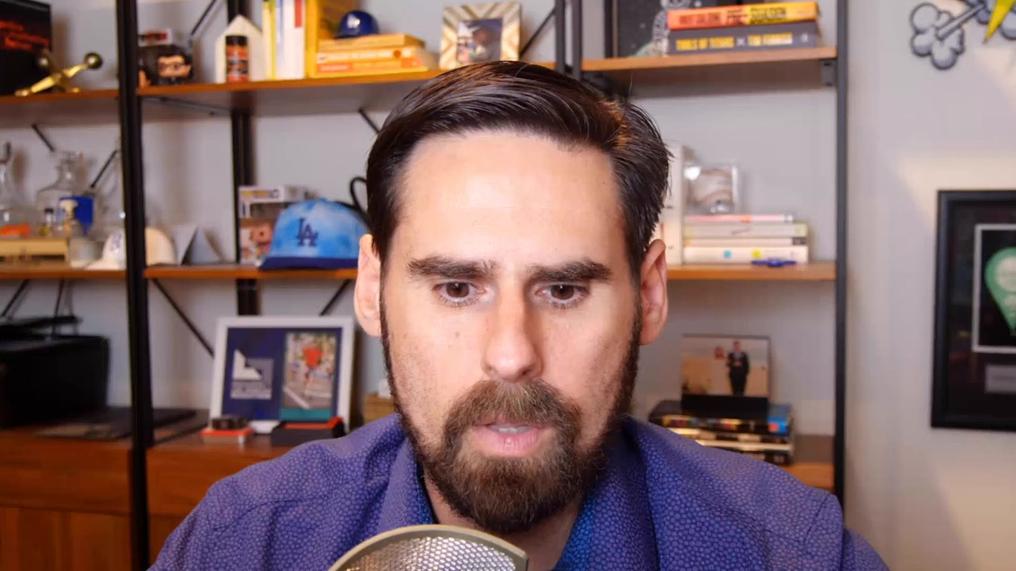